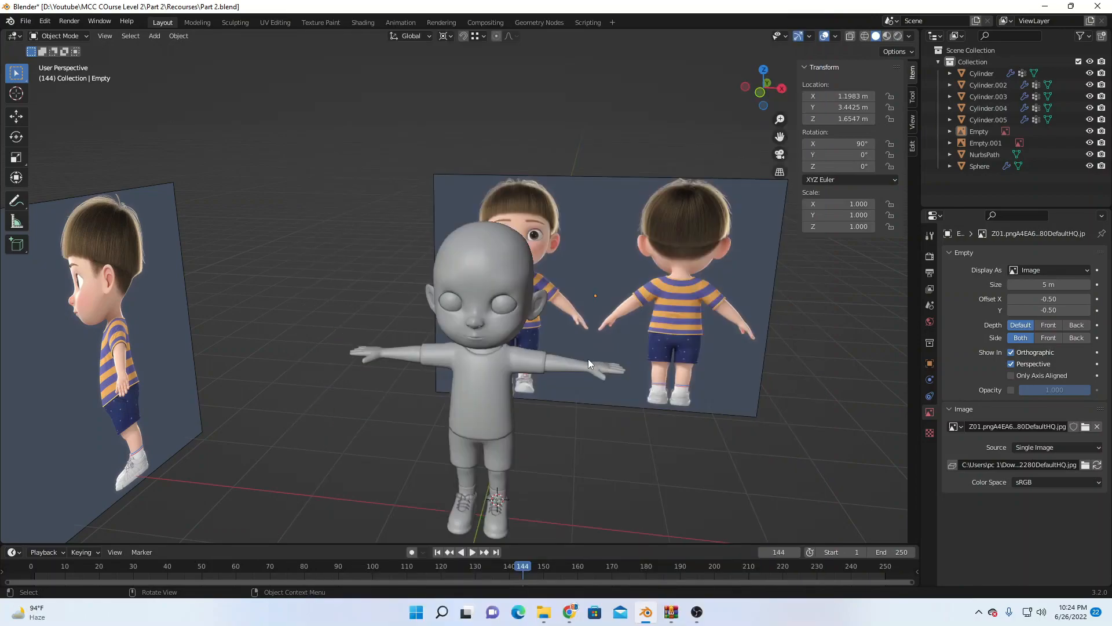
Step: Enter Edit Mode on the character's body mesh in right side view, with the mesh shown as wireframe
middle_drag(533, 355, 519, 321)
click(468, 230)
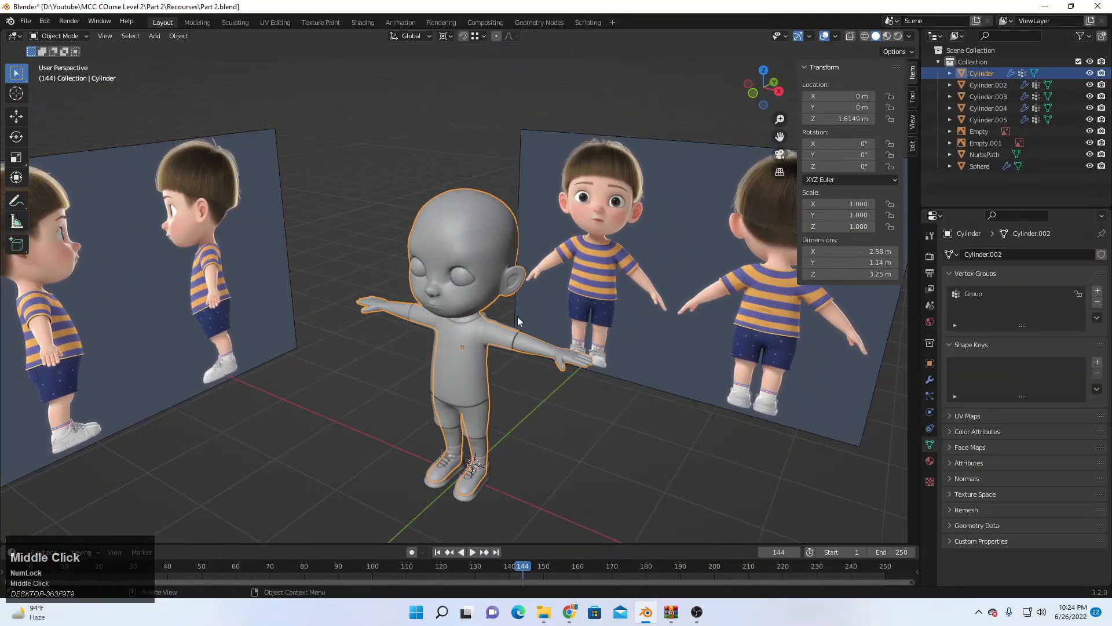
key(KP_3)
key(Tab)
click(567, 319)
scroll(574, 336, up, 4)
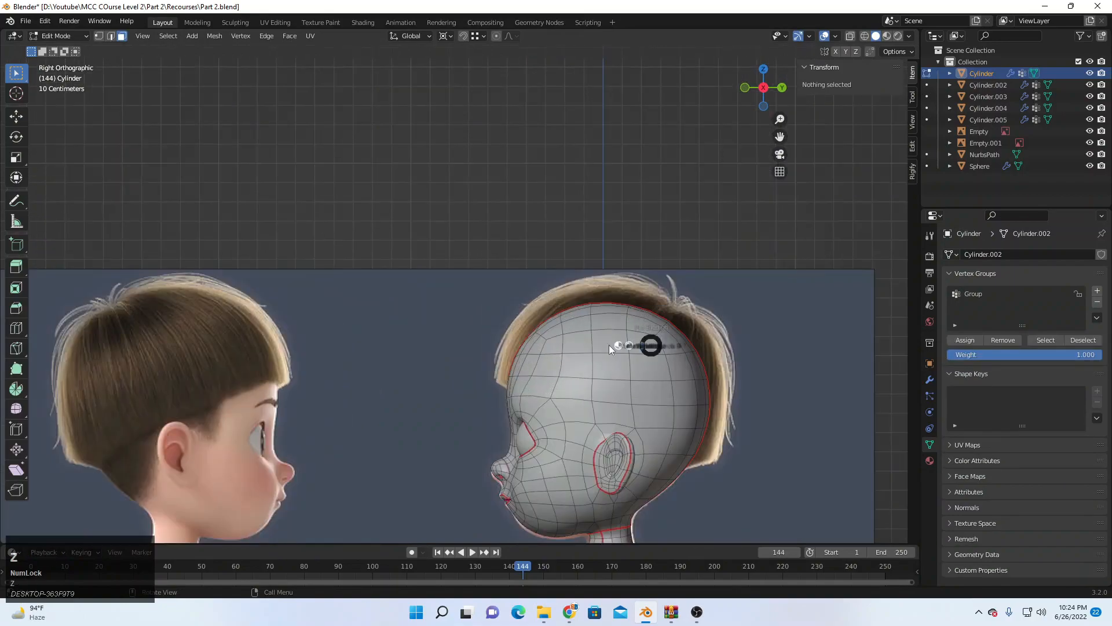
key(shift+z)
Step: Select all scalp faces that the hair covers in the side reference, including the area behind the ear
shift+middle_drag(581, 358, 502, 323)
drag(389, 207, 668, 361)
shift+middle_drag(596, 352, 593, 350)
scroll(514, 336, up, 4)
shift+drag(457, 318, 735, 443)
shift+middle_drag(684, 418, 633, 357)
shift+drag(687, 401, 606, 479)
shift+middle_drag(555, 439, 551, 271)
shift+drag(558, 225, 582, 316)
shift+drag(506, 321, 606, 378)
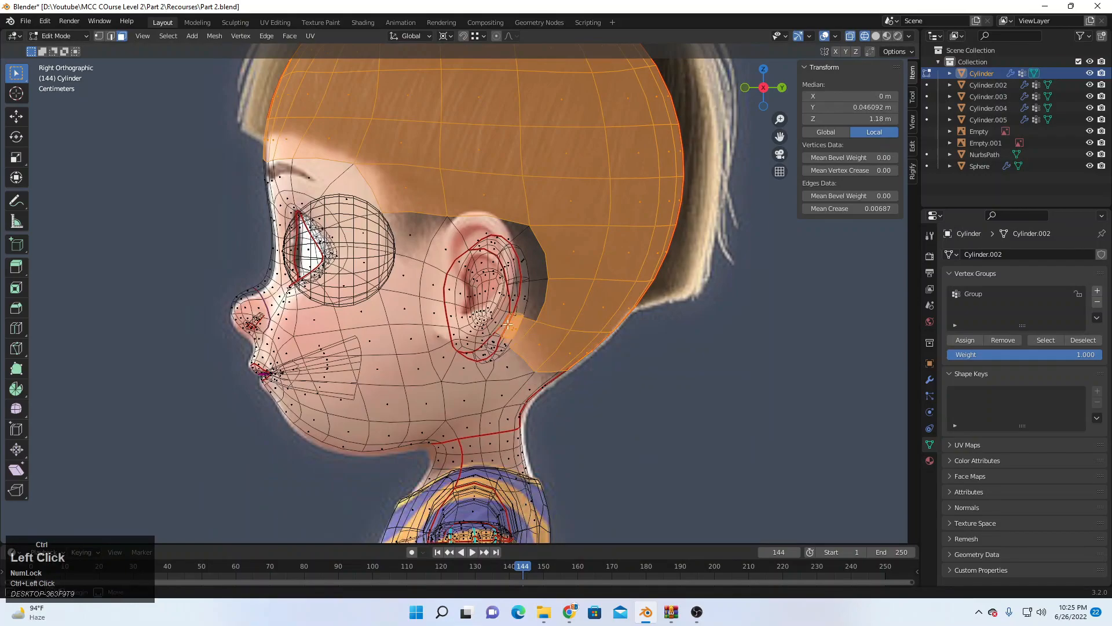
shift+click(516, 333)
Step: In solid shading, duplicate the selected scalp faces in place and separate the copy into its own object
scroll(494, 358, up, 2)
scroll(622, 374, down, 6)
mouse_move(452, 255)
shift+middle_down()
mouse_move(479, 322)
mouse_move(449, 316)
mouse_move(460, 330)
mouse_move(603, 352)
mouse_move(623, 341)
shift+middle_up()
key(z)
key(z)
key(z)
scroll(603, 353, down, 4)
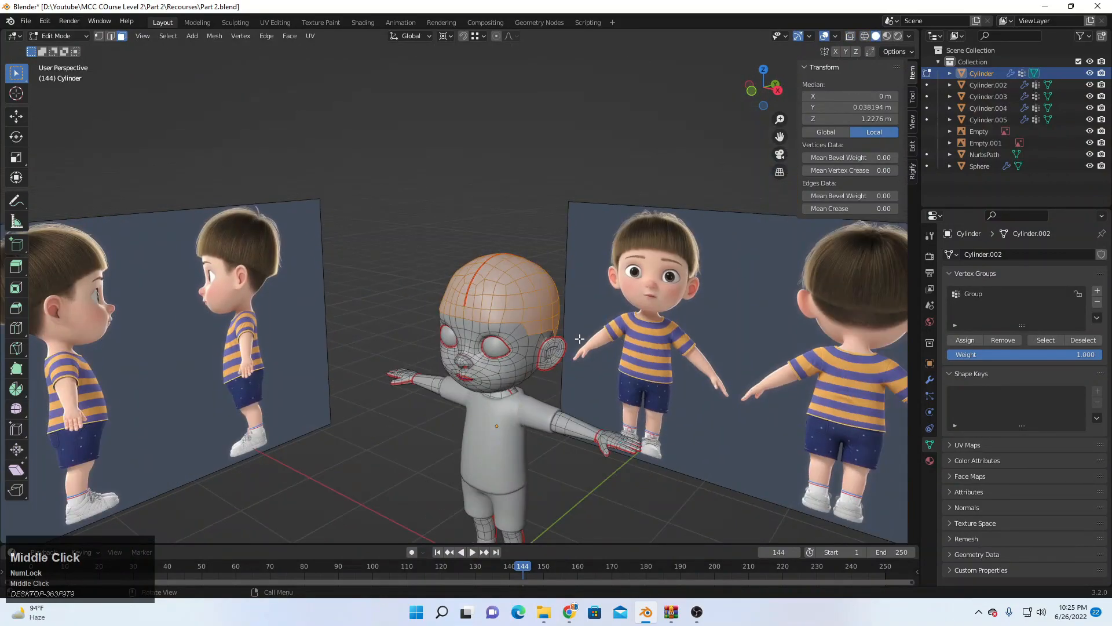
key(shift+d)
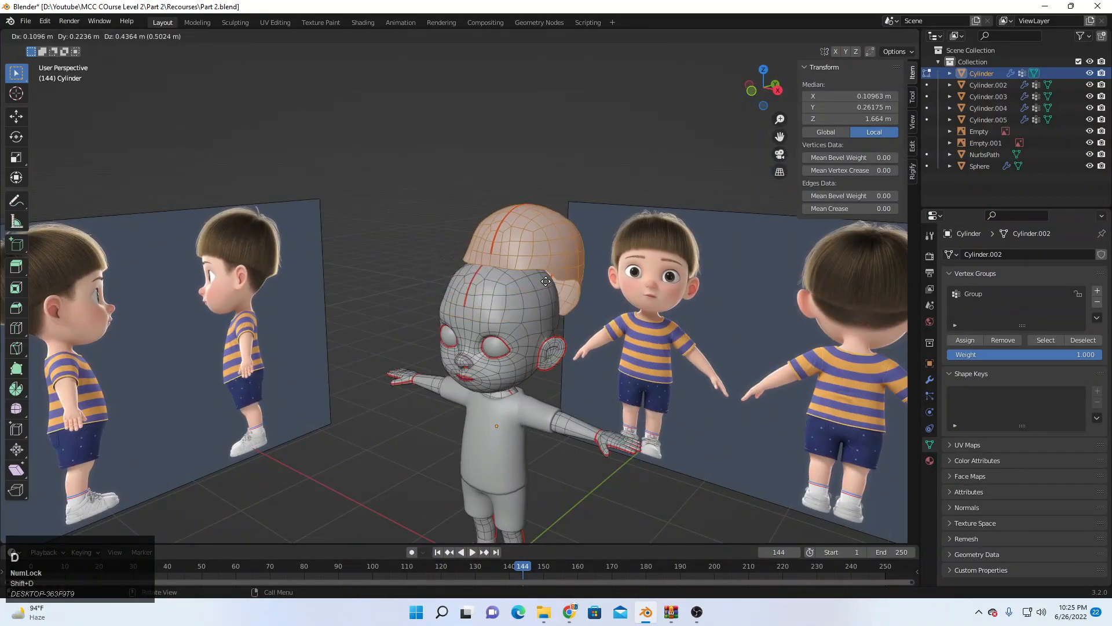
right_click(546, 281)
key(p)
click(544, 284)
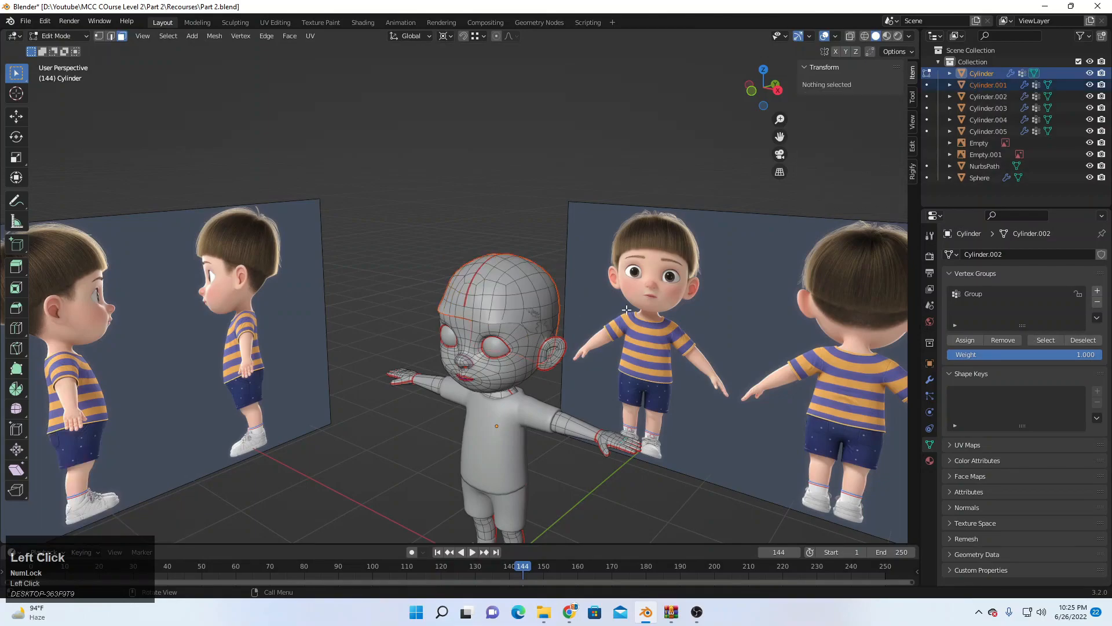
Step: Return to Object Mode and select the separated scalp object
key(Tab)
click(530, 286)
key(g)
right_click(591, 316)
middle_drag(575, 312, 496, 343)
key(g)
right_click(543, 302)
middle_drag(543, 302, 596, 334)
Step: Set the scalp object's origin to its geometry and apply its rotation and scale
right_click(489, 314)
click(489, 316)
click(606, 328)
key(ctrl+a)
click(567, 311)
right_click(549, 332)
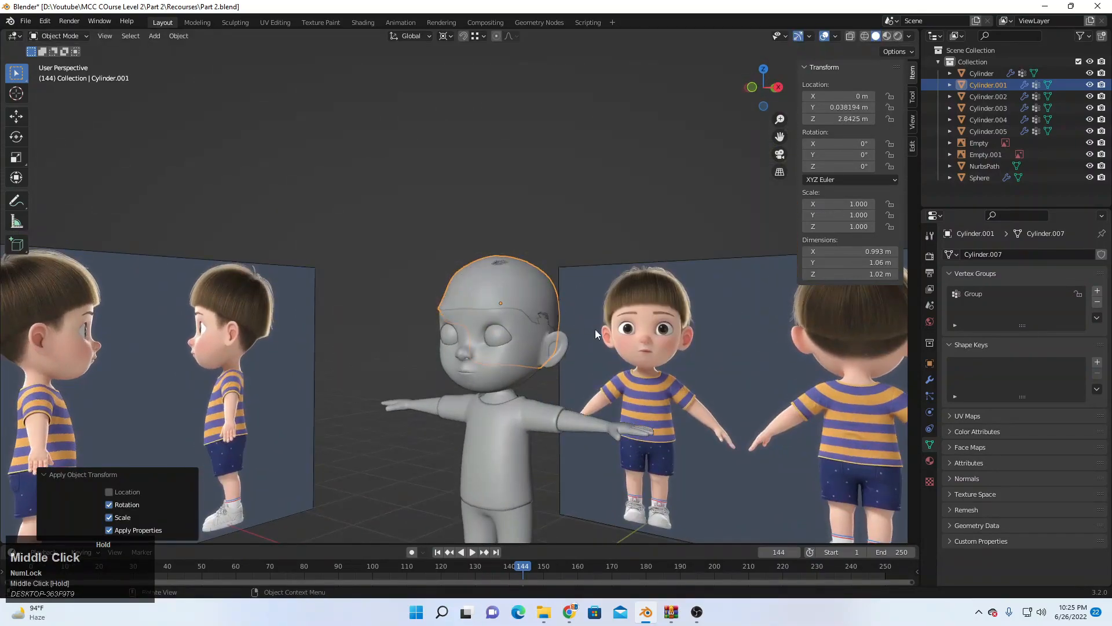
Step: Add a particle system to the scalp object and name its settings Hairs
click(929, 395)
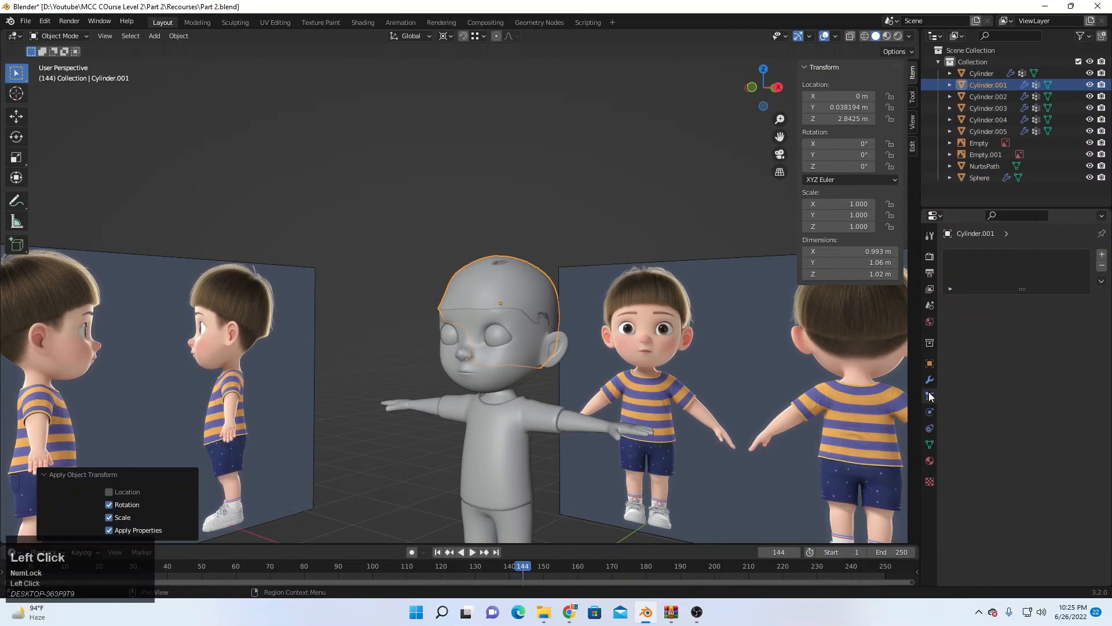
click(1102, 255)
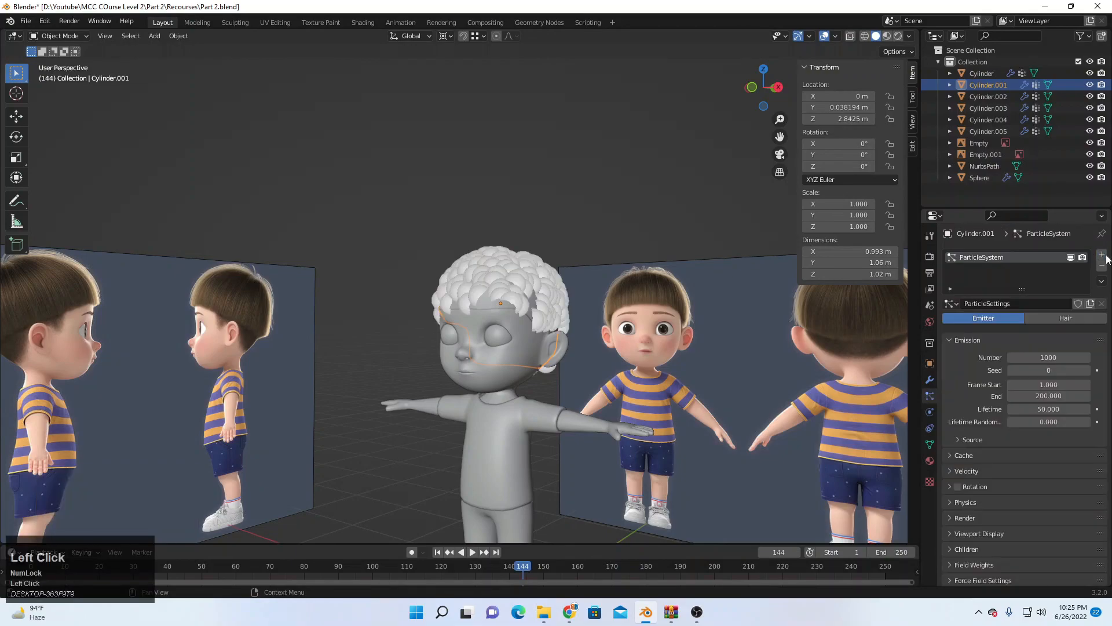
click(1037, 303)
text(Ha)
key(Return)
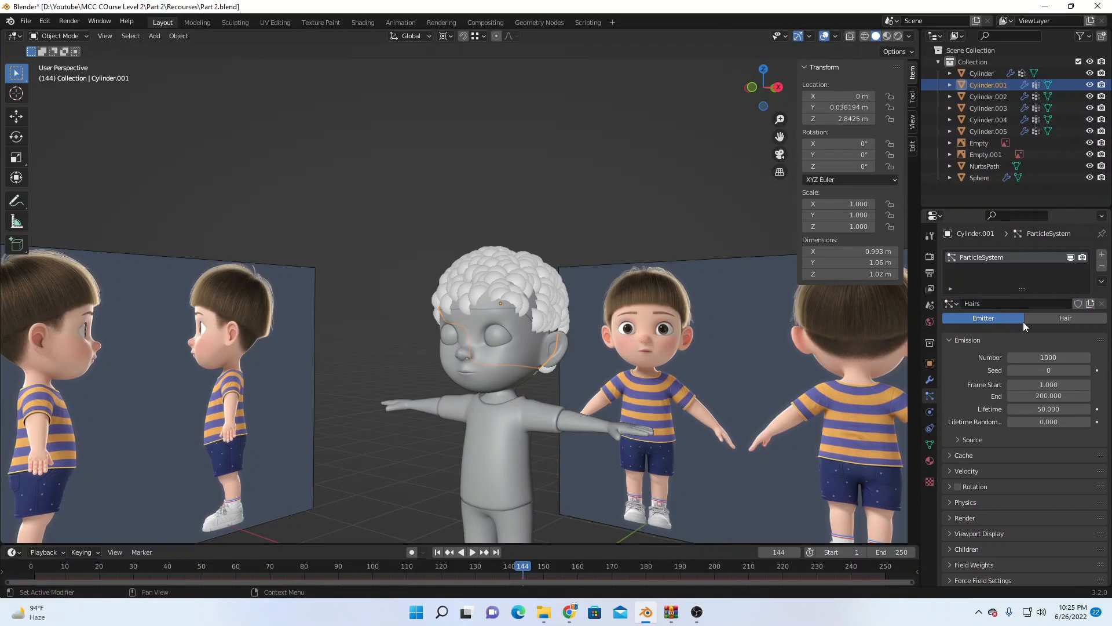
Step: Change the particle system to Hair with Advanced enabled and set the hair length to 0.35 m
click(1046, 322)
click(1047, 333)
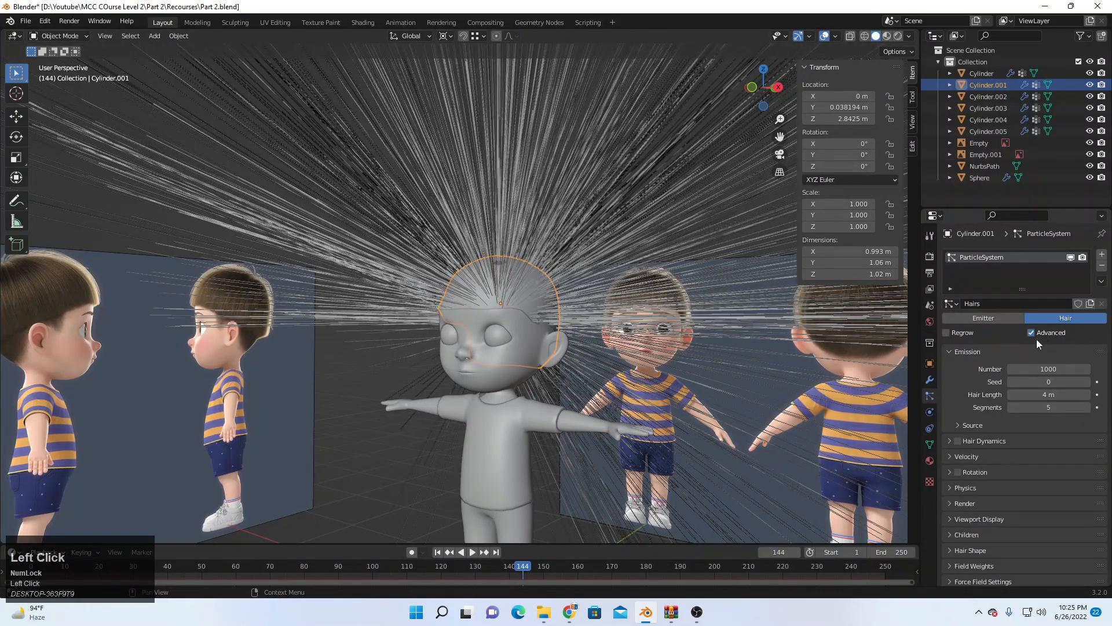
drag(1060, 371, 976, 395)
right_click(1048, 370)
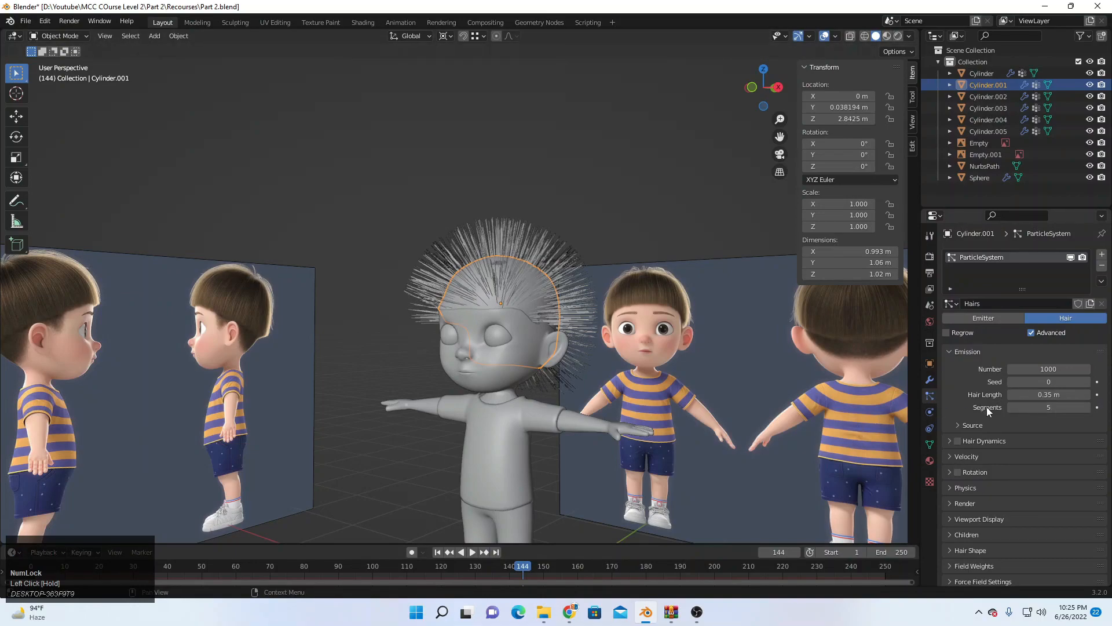
drag(1038, 406, 1047, 405)
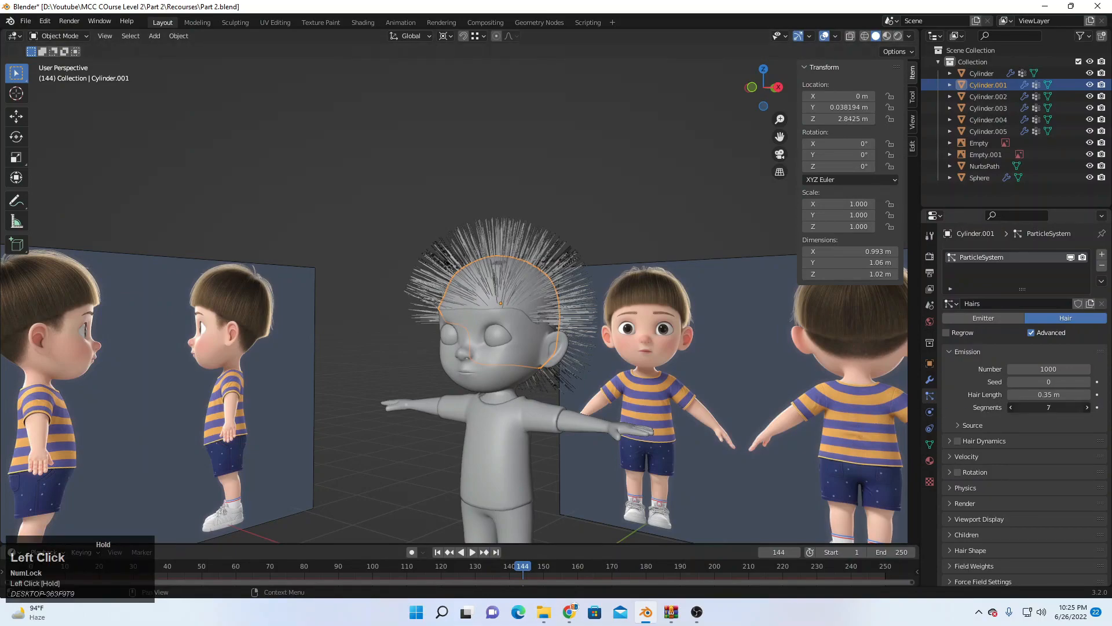
right_click(1040, 406)
click(1040, 405)
click(1002, 414)
drag(1025, 407, 1046, 406)
right_click(1025, 407)
Step: Set the hair emission's segments to 10
click(1025, 407)
text(10)
key(Return)
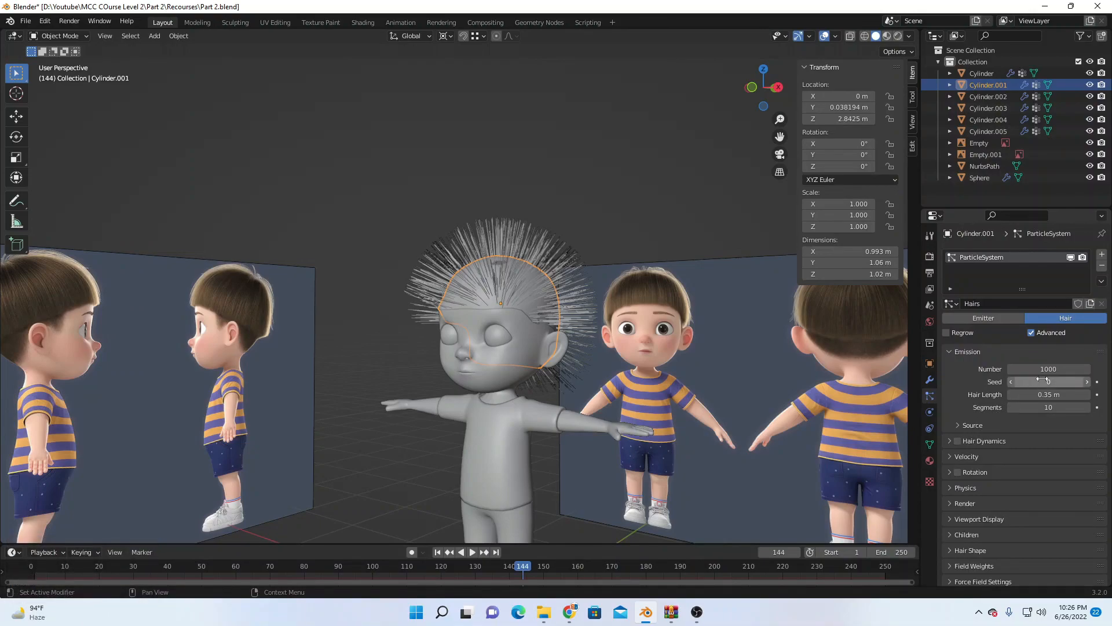
Step: Set the path steps in the hair's render settings to 10
click(950, 441)
click(951, 441)
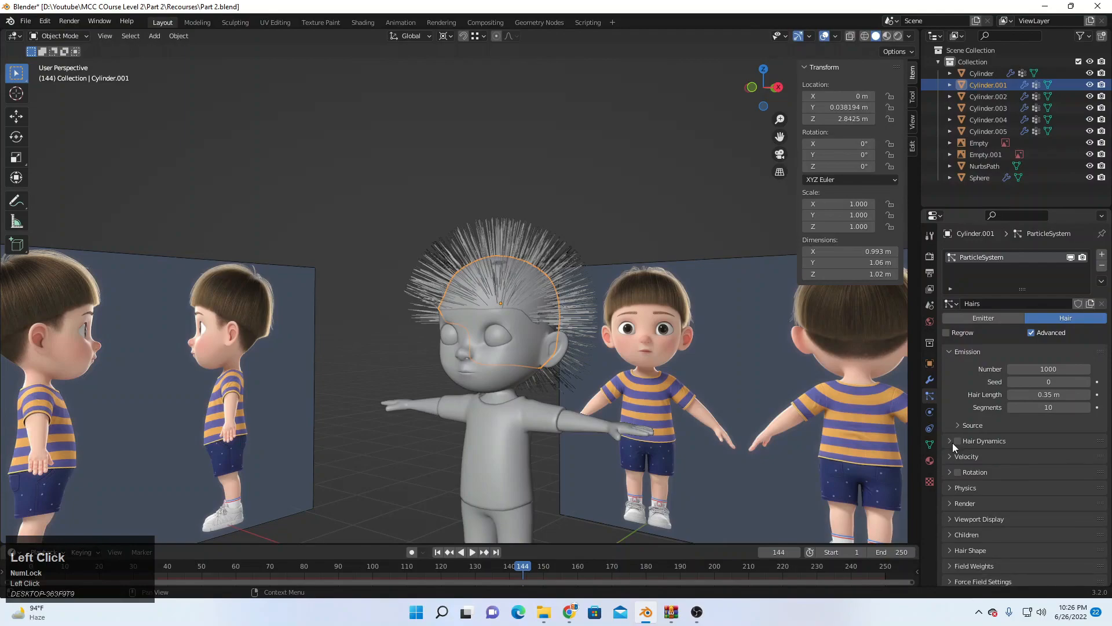
click(968, 504)
scroll(985, 406, down, 5)
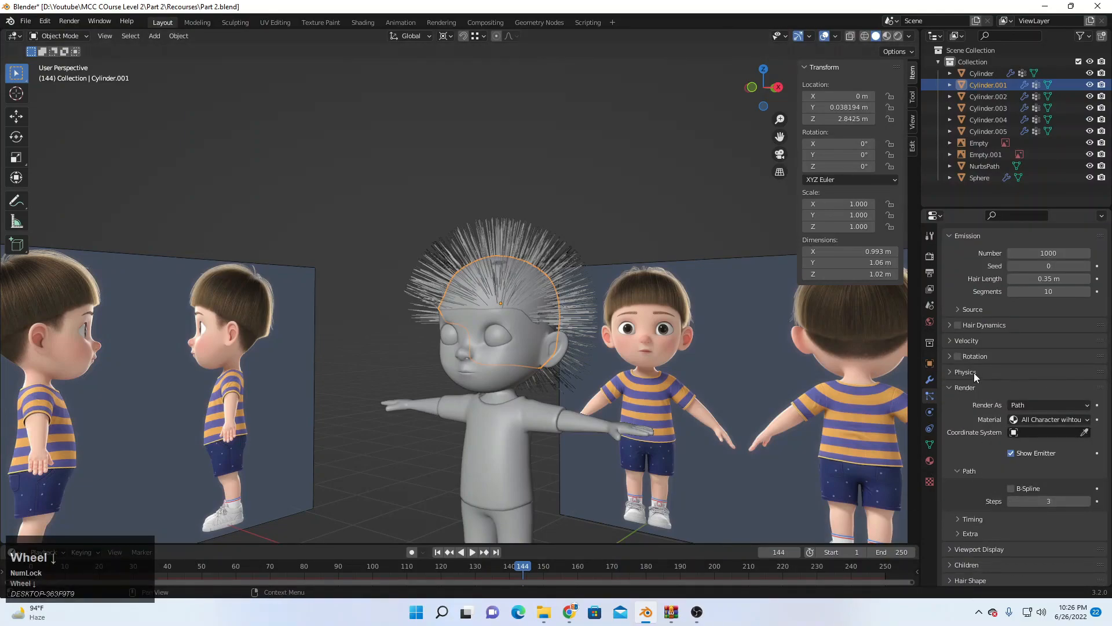
click(1036, 505)
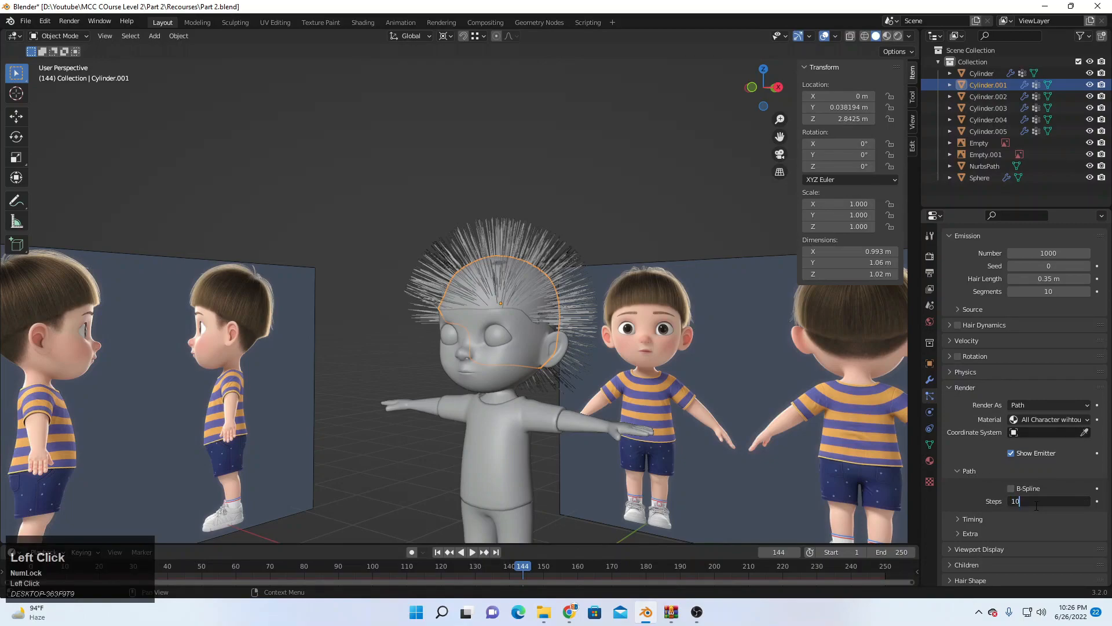
text(10)
key(Return)
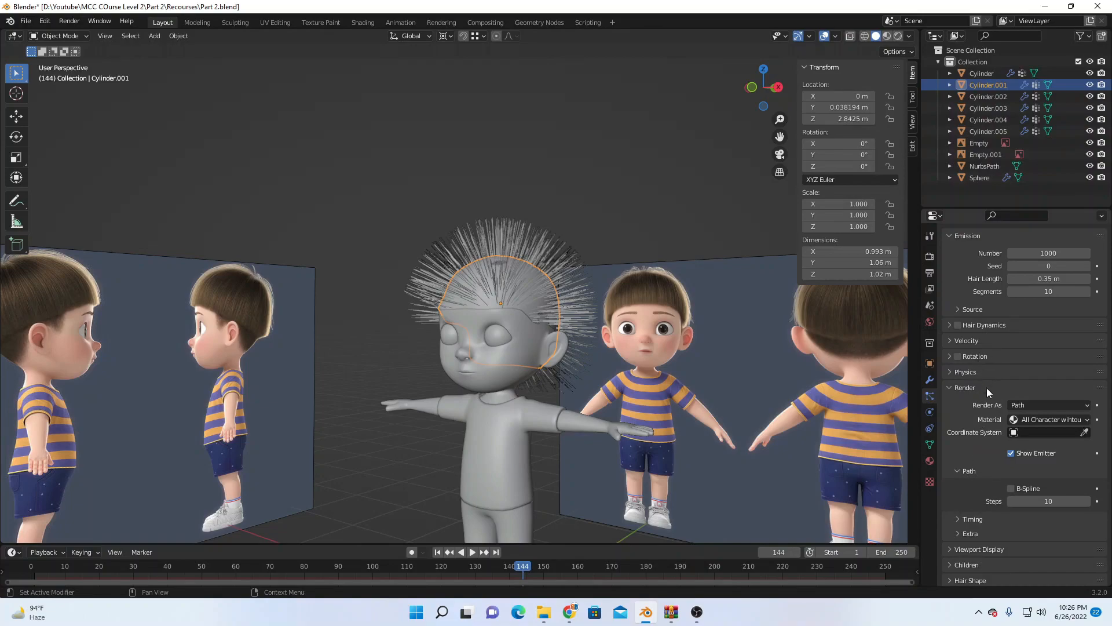
Step: Set the hair's viewport display strand steps to 10
scroll(986, 381, down, 2)
click(974, 504)
scroll(1027, 454, down, 5)
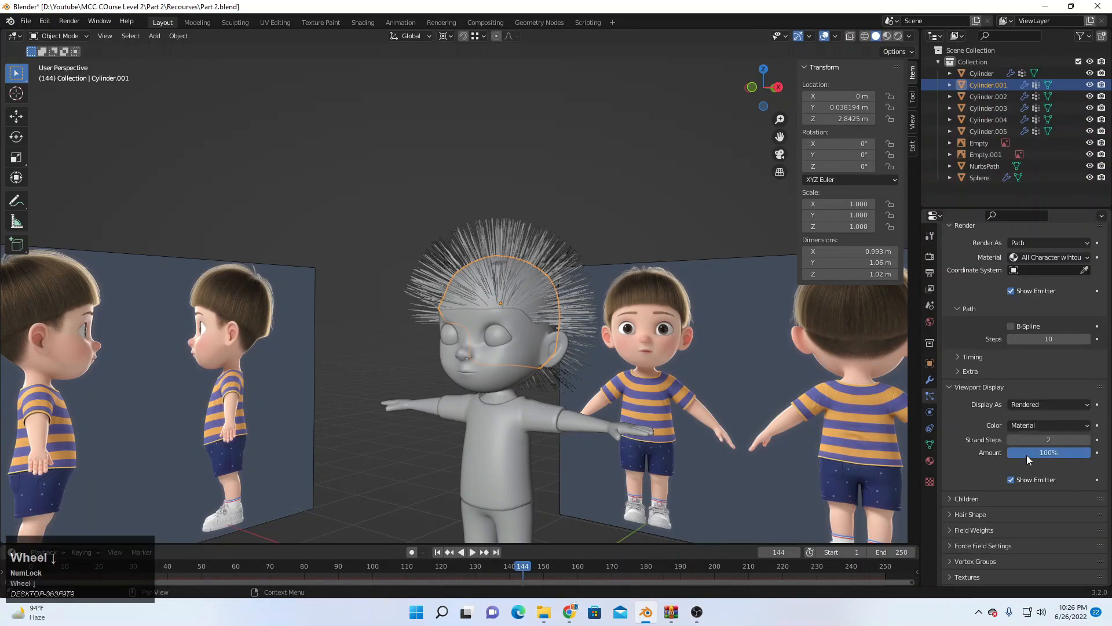
click(1048, 441)
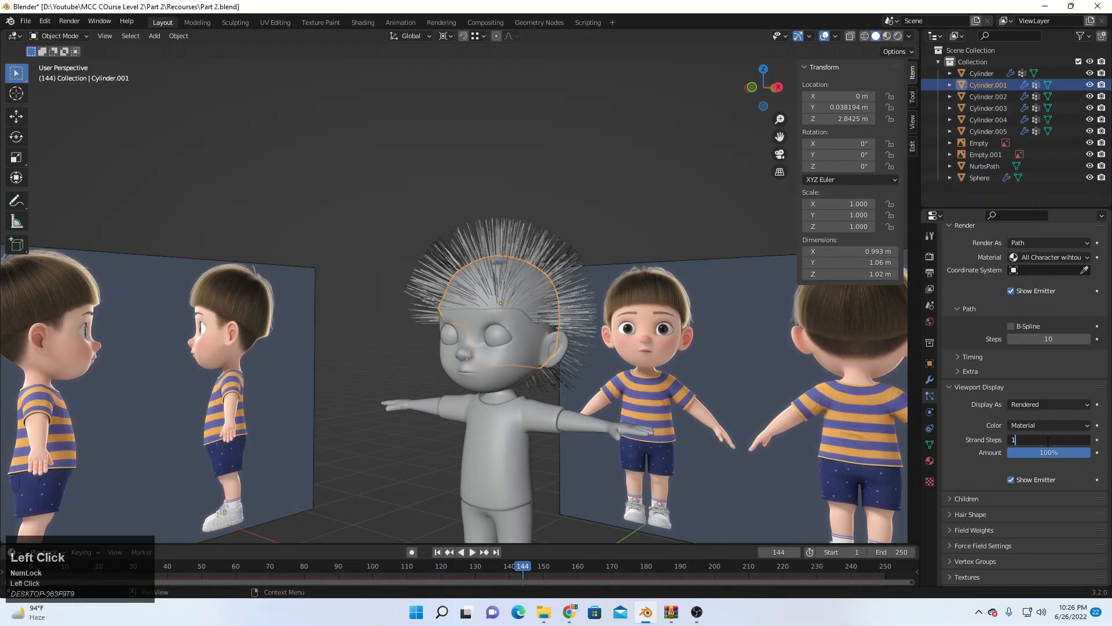
key(Return)
middle_drag(406, 267, 637, 313)
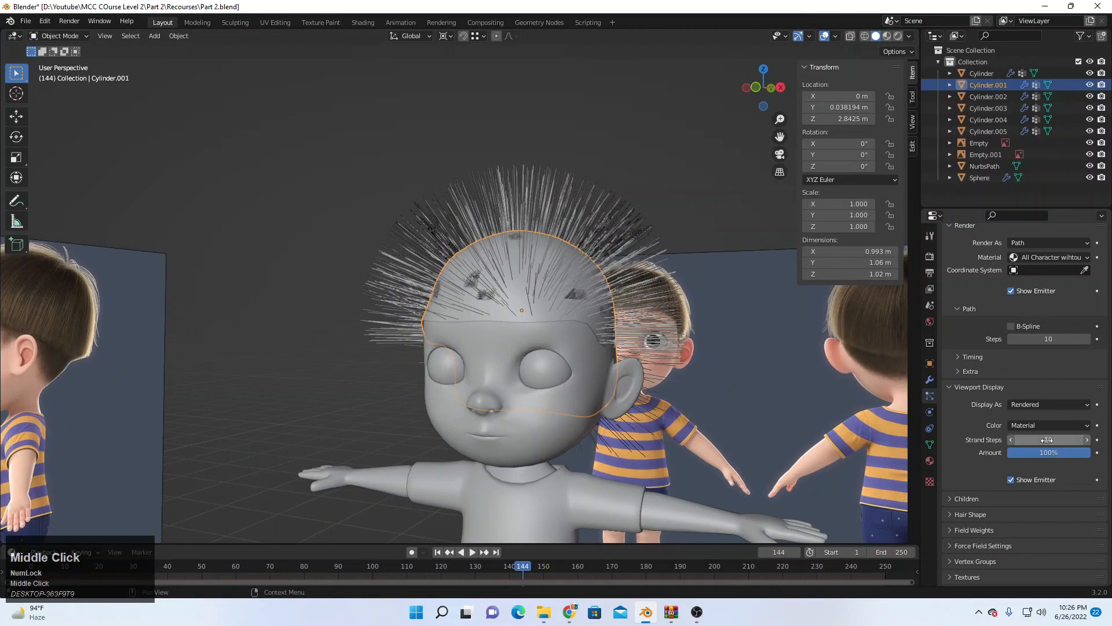
drag(1031, 455, 979, 455)
right_click(1060, 452)
scroll(1018, 401, up, 3)
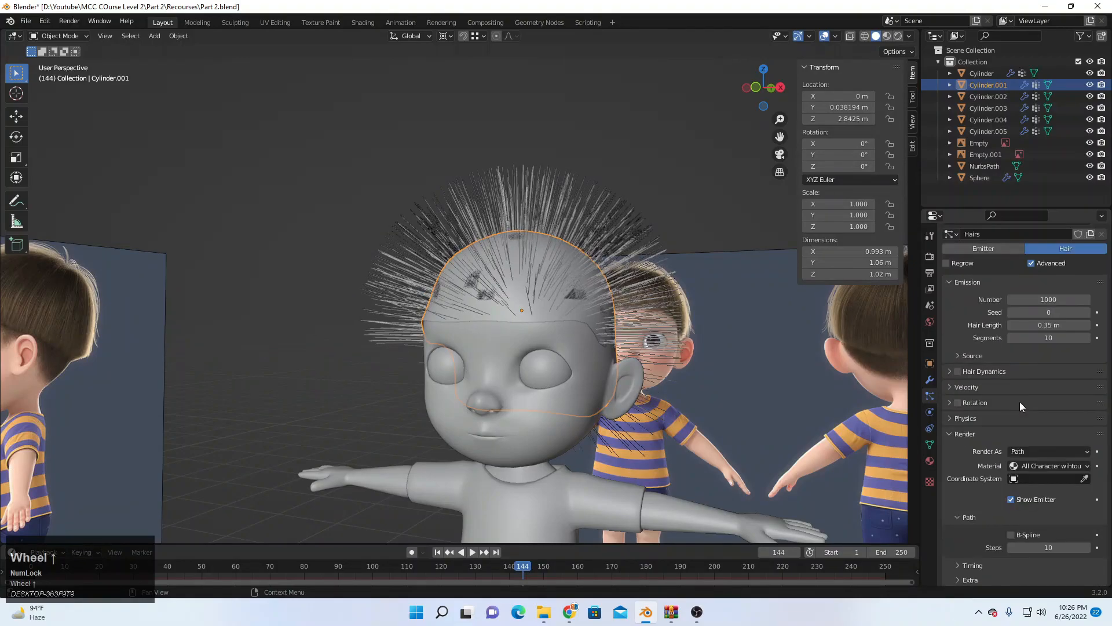
scroll(534, 286, down, 4)
middle_drag(545, 284, 519, 296)
scroll(529, 296, up, 4)
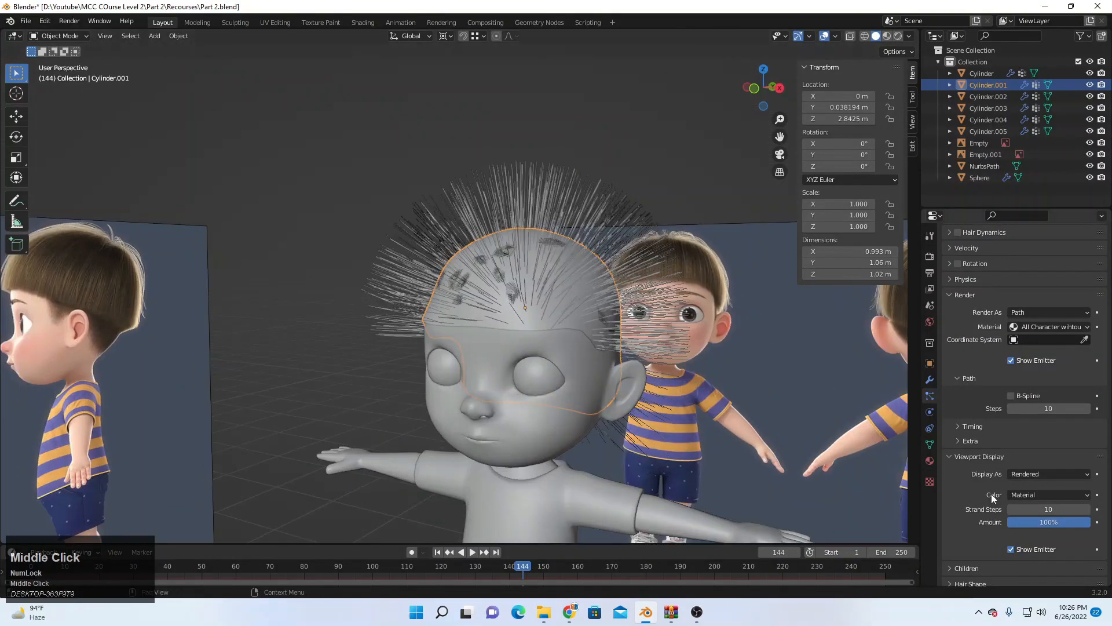
drag(1074, 523, 1049, 523)
right_click(1049, 523)
scroll(1039, 451, up, 5)
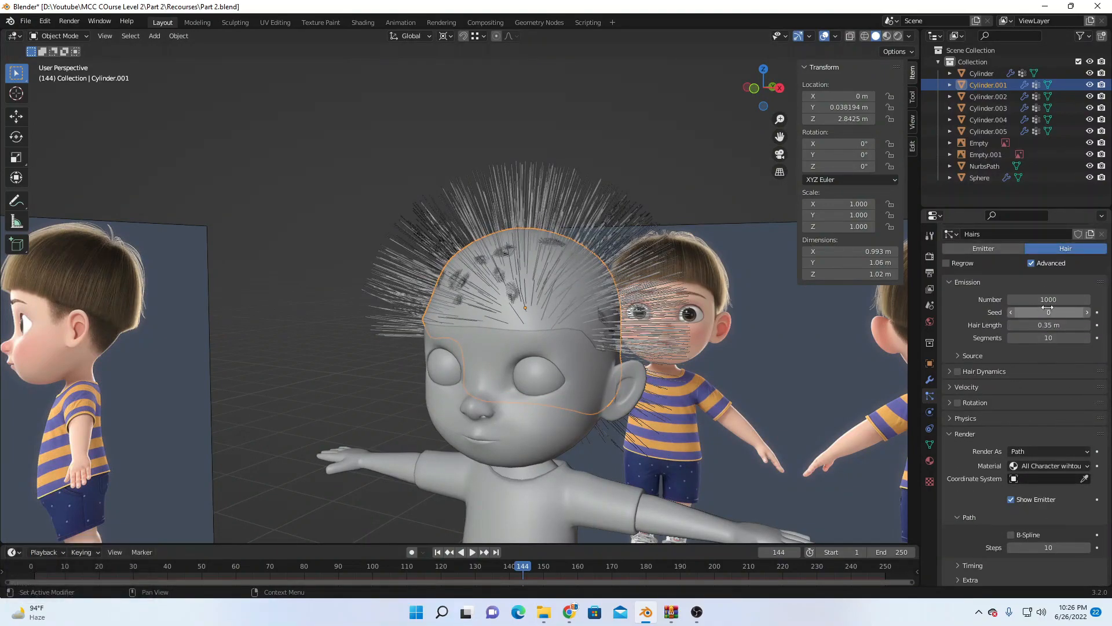
Step: Set the number of emitted hairs to 0
scroll(1013, 446, down, 2)
scroll(1013, 447, up, 5)
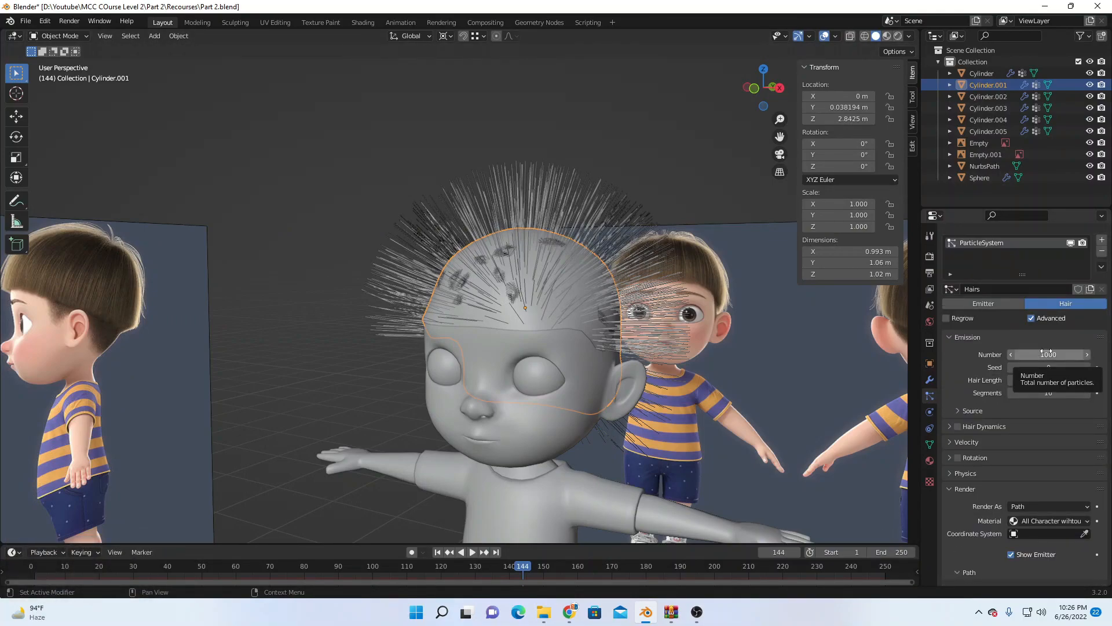
click(1047, 352)
key(Return)
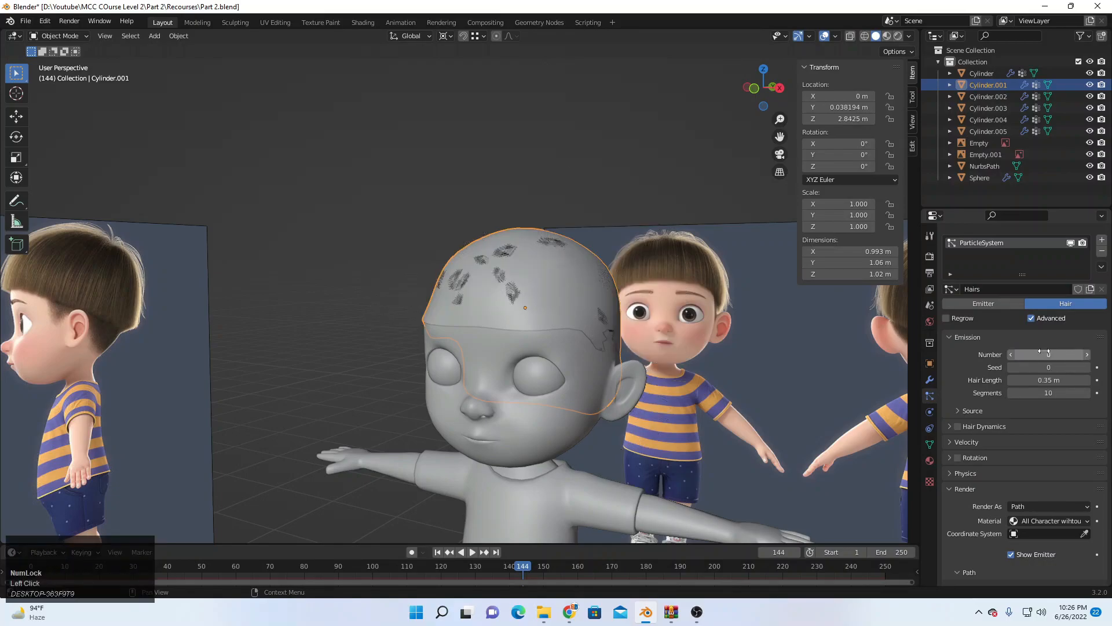
Step: Switch the scalp object to Particle Edit mode
scroll(608, 223, down, 3)
middle_drag(587, 235, 572, 284)
scroll(572, 284, up, 4)
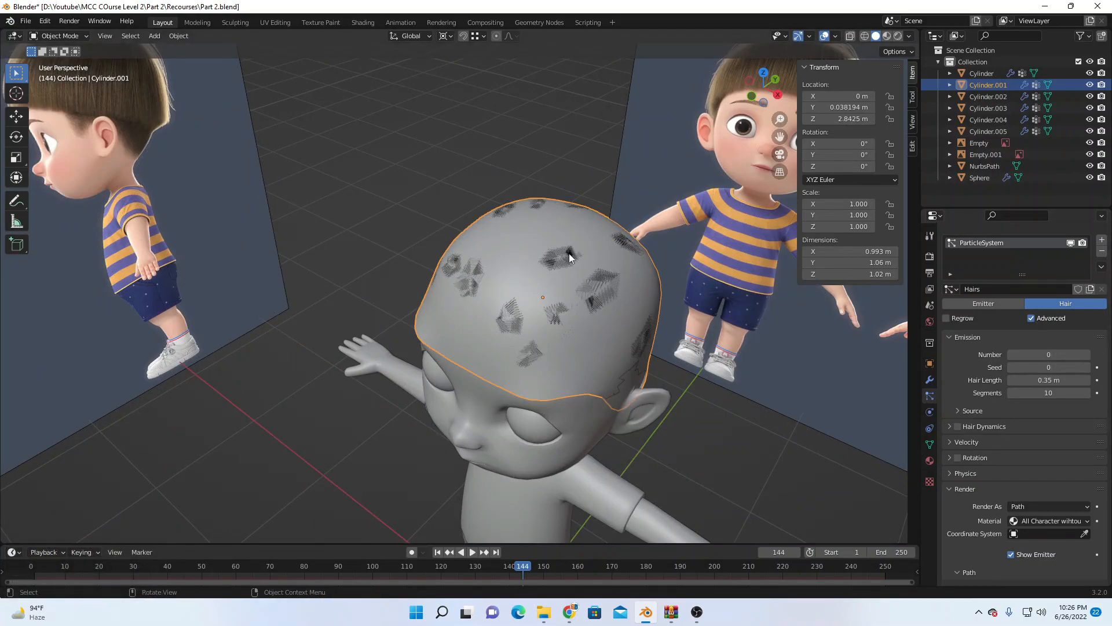
click(72, 37)
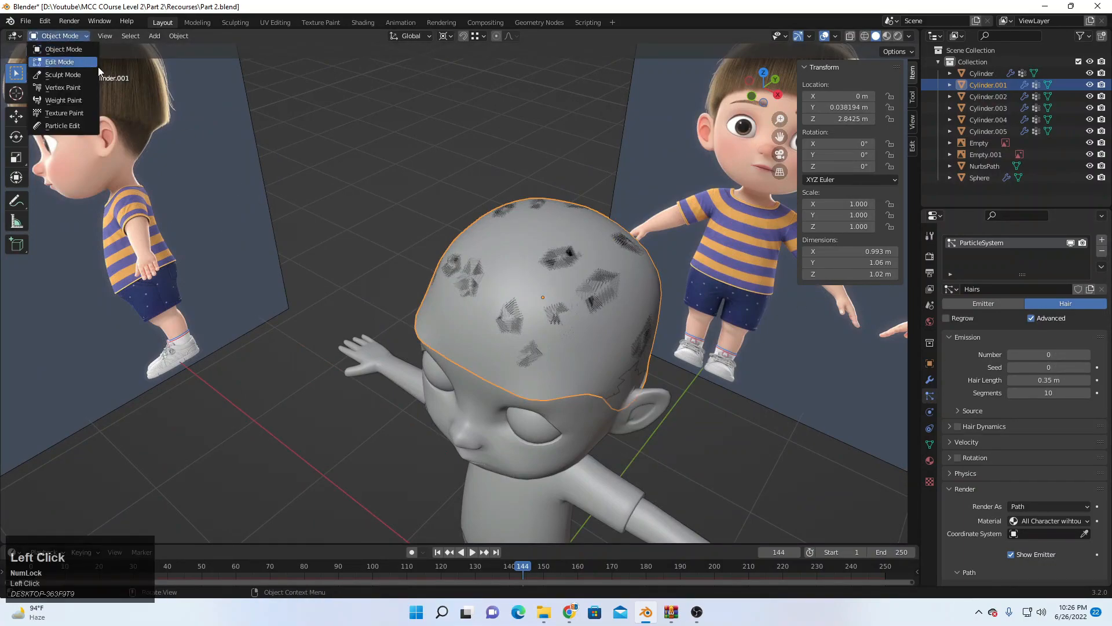
click(70, 126)
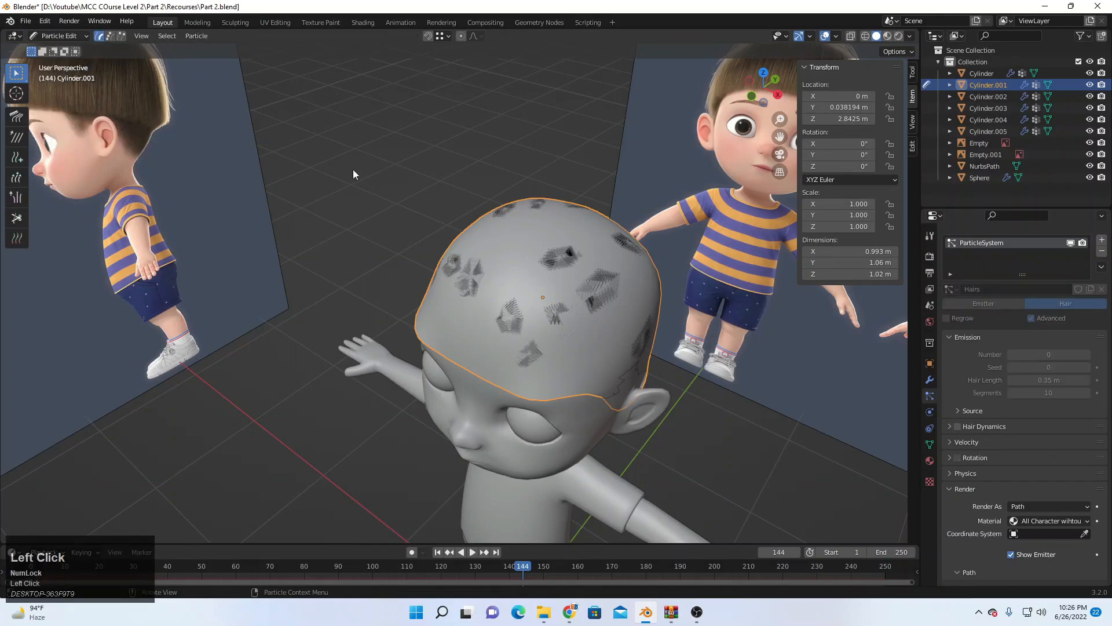
Step: Enable X mirroring for particle editing and activate the Add brush
middle_drag(439, 253, 665, 259)
scroll(445, 200, up, 2)
scroll(568, 261, up, 2)
scroll(567, 261, up, 1)
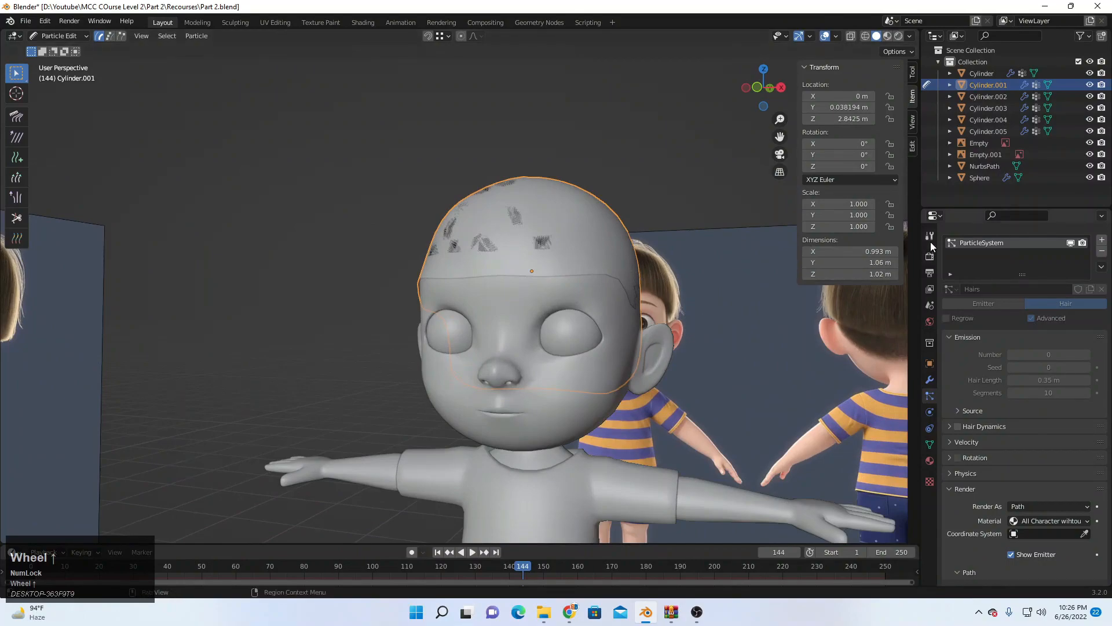
click(930, 240)
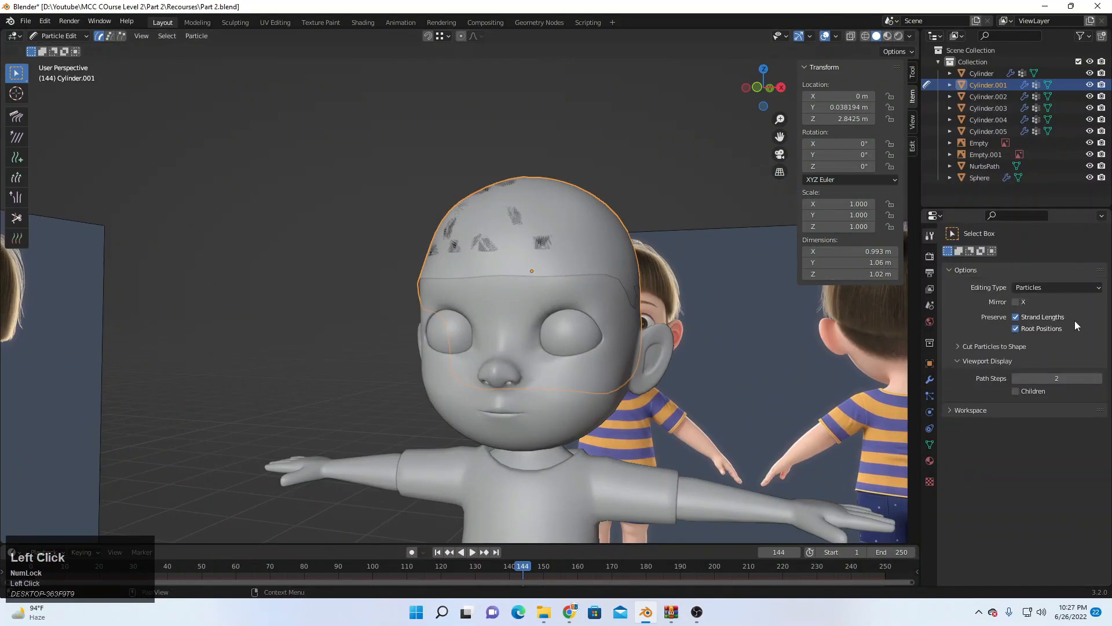
click(1017, 302)
middle_drag(600, 247, 539, 406)
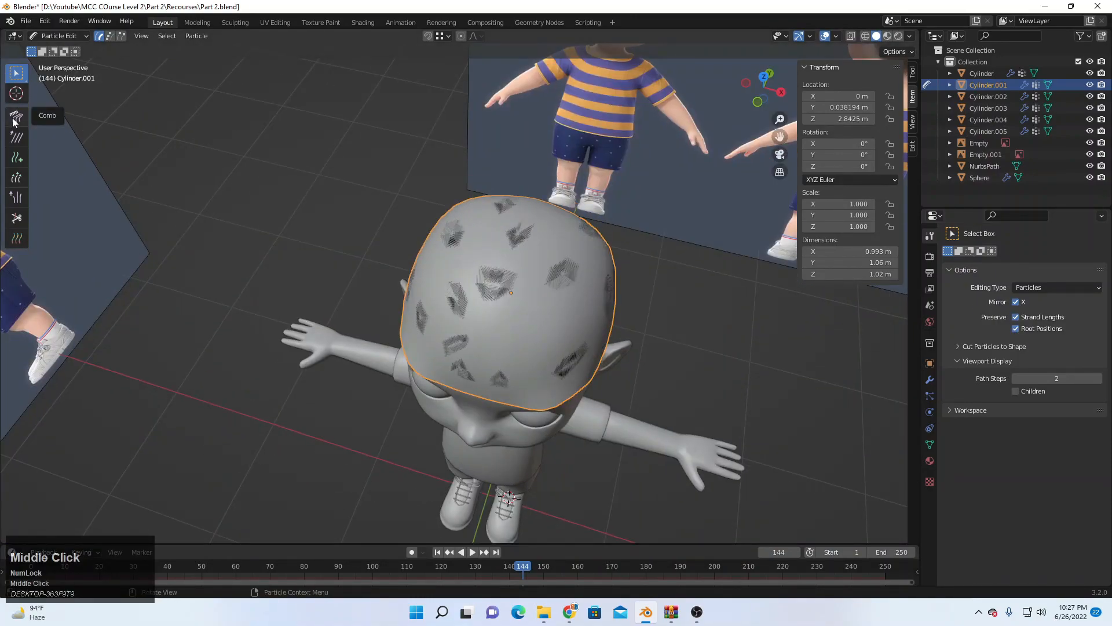
click(17, 158)
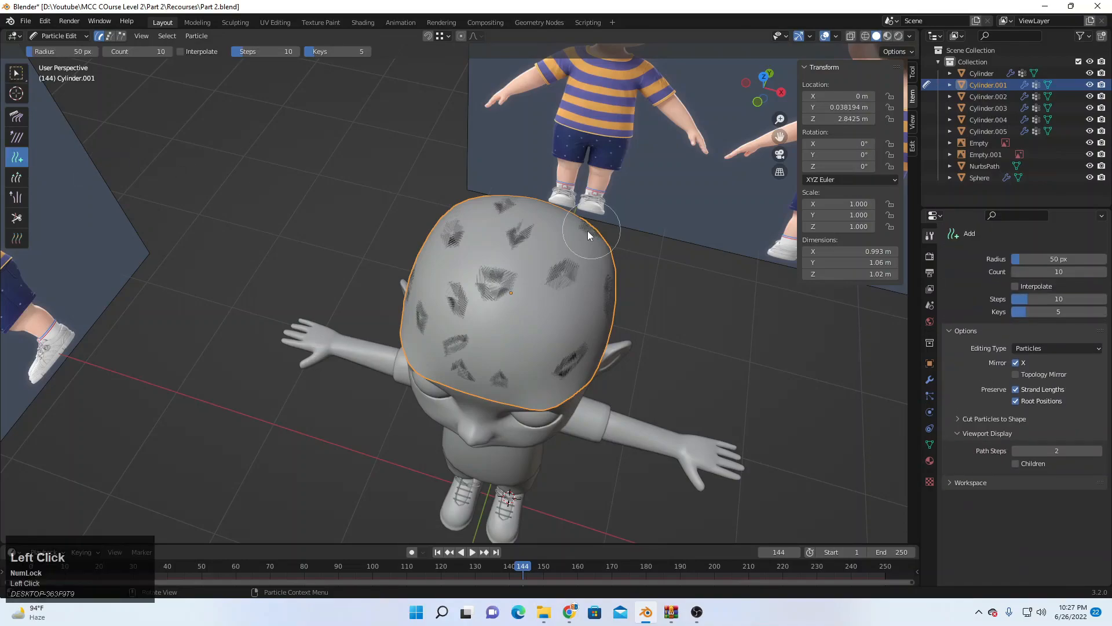
click(547, 270)
click(510, 273)
key(ctrl+z)
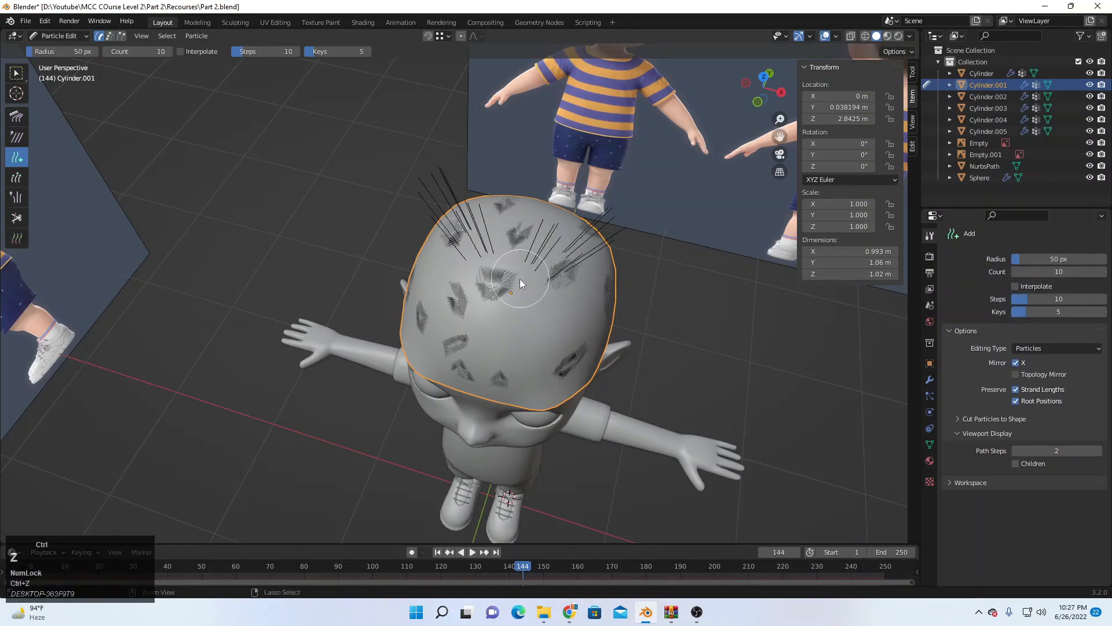
scroll(548, 275, down, 3)
middle_drag(549, 279, 580, 280)
scroll(490, 287, up, 2)
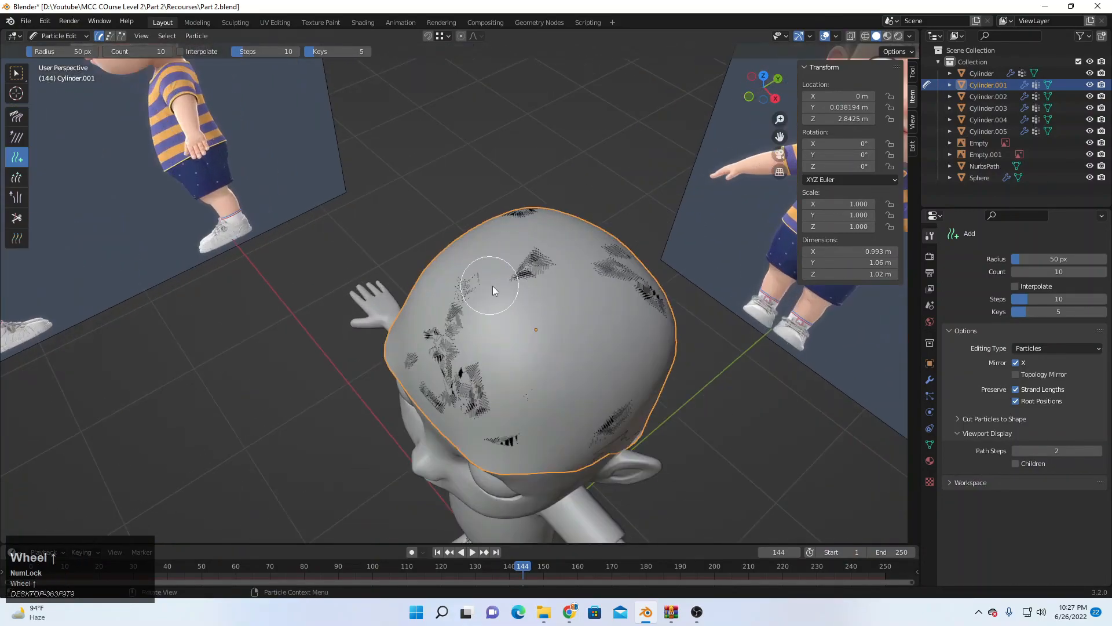
scroll(583, 265, down, 2)
scroll(583, 265, up, 2)
mouse_move(586, 179)
middle_down()
mouse_move(495, 321)
mouse_move(540, 335)
mouse_move(499, 333)
mouse_move(548, 298)
middle_up()
click(524, 333)
key(ctrl+z)
click(498, 323)
click(497, 322)
click(502, 319)
key(ctrl+z)
key(ctrl+z)
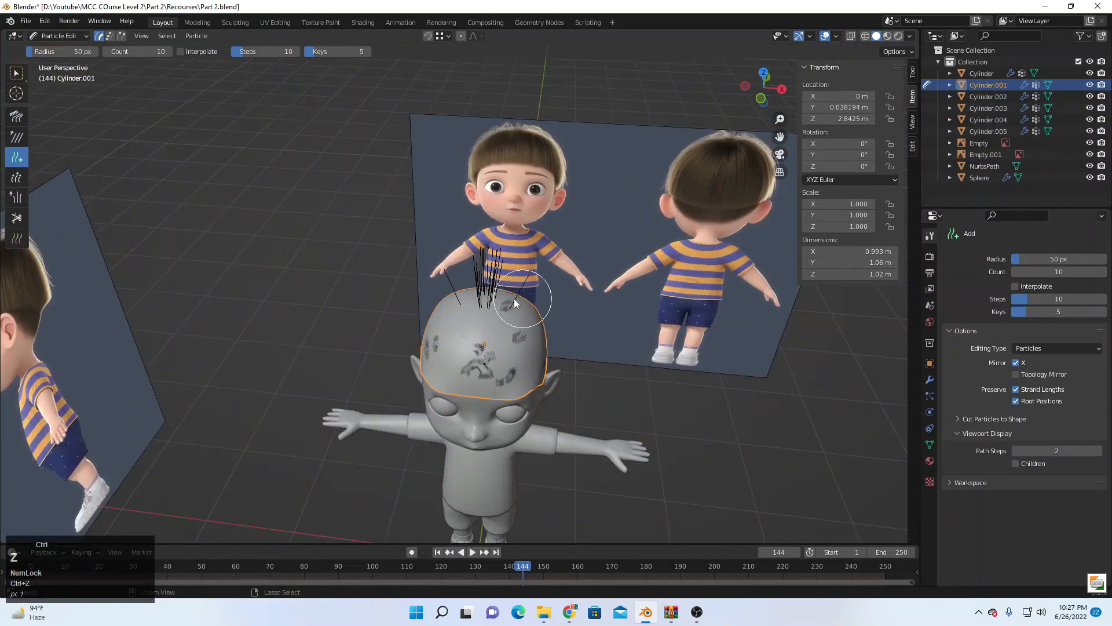
Step: Turn off X mirroring for particle editing and set the Add brush's count to 4
click(1016, 363)
scroll(621, 311, up, 6)
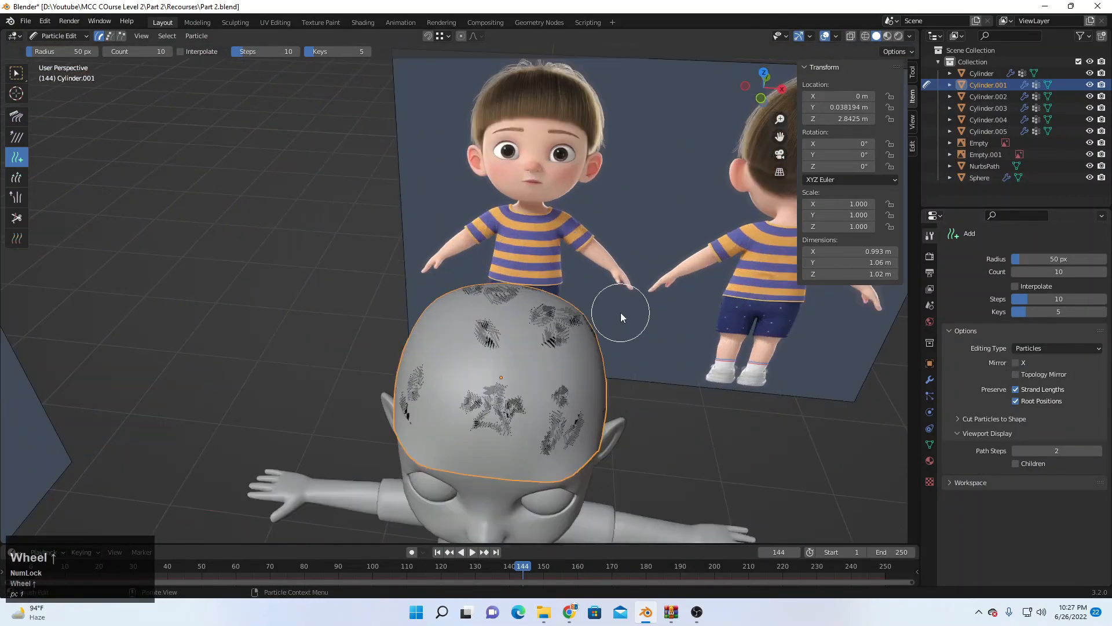
click(530, 343)
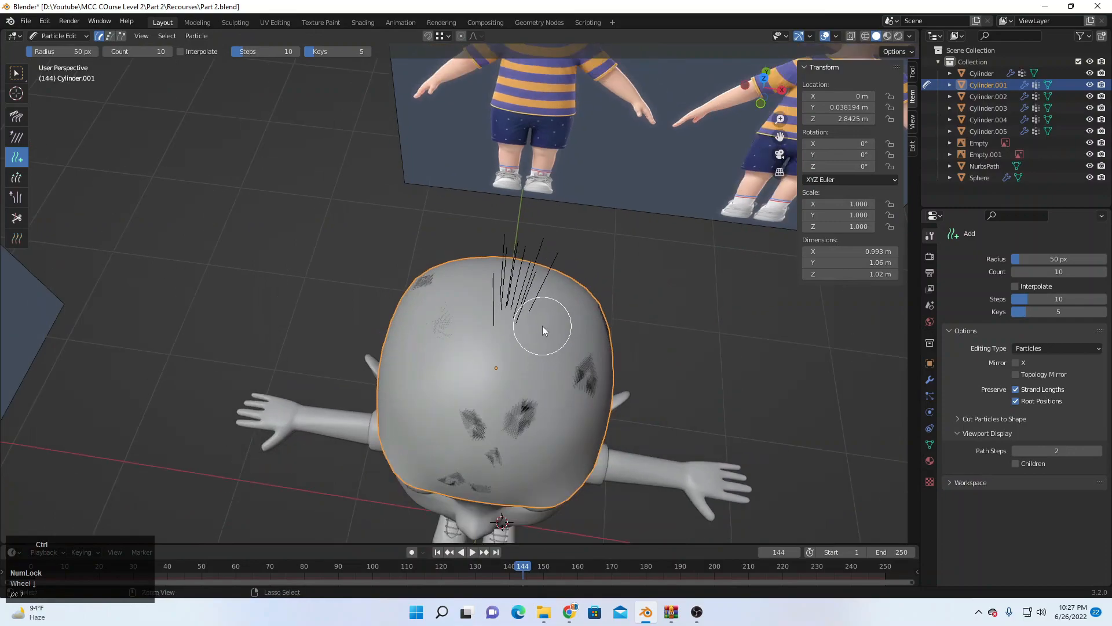
key(ctrl+z)
middle_drag(543, 326, 363, 177)
click(141, 51)
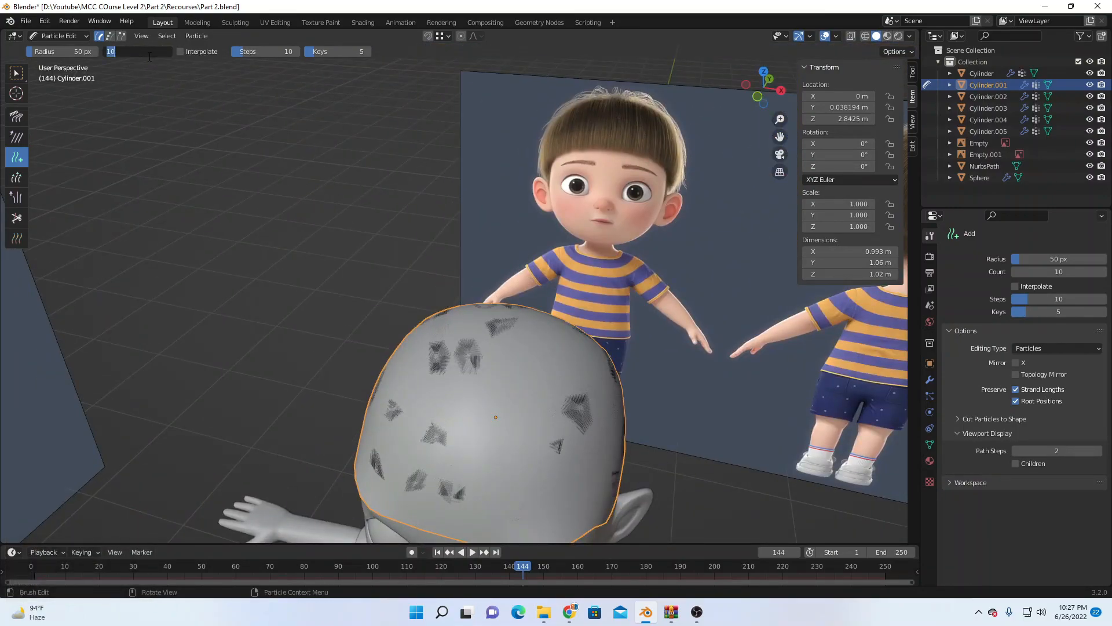
text(4)
key(Return)
Step: Add a small tuft of strands on top of the scalp, near the middle of the crown
click(517, 357)
mouse_move(517, 357)
middle_down()
mouse_move(511, 388)
mouse_move(548, 313)
mouse_move(533, 322)
middle_up()
click(517, 371)
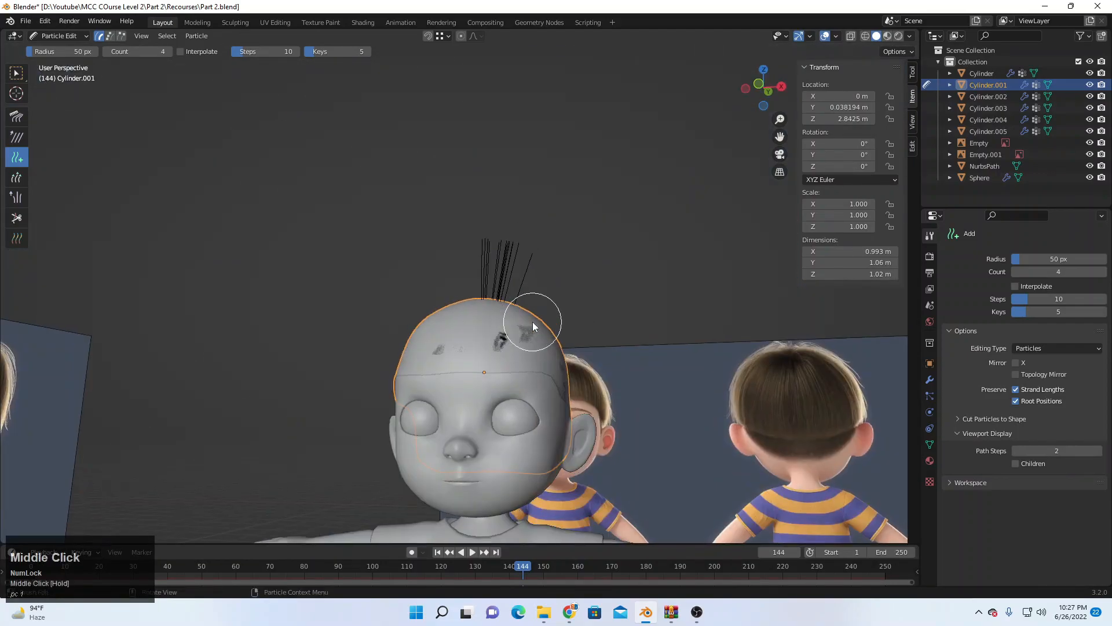
Step: Comb the new tuft down over the character's left side of the scalp with the Comb brush
click(16, 117)
middle_drag(620, 245, 604, 270)
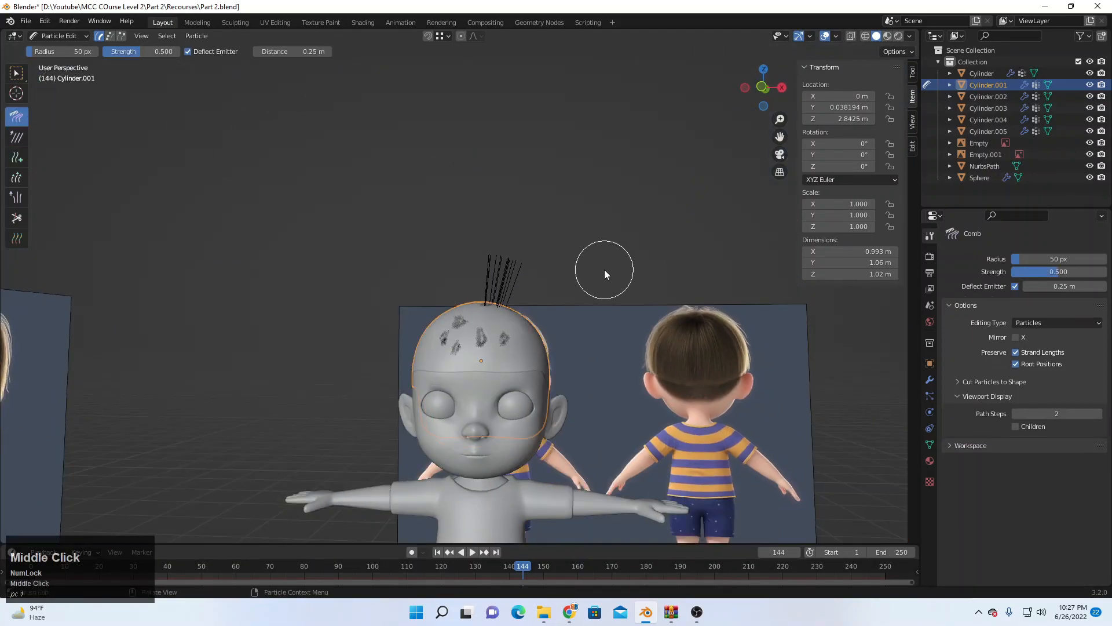
key(KP_1)
drag(452, 250, 569, 306)
mouse_move(487, 290)
mouse_down()
mouse_move(538, 330)
mouse_move(548, 413)
mouse_up()
drag(535, 310, 545, 364)
middle_drag(545, 365, 504, 389)
scroll(520, 341, up, 4)
middle_drag(520, 341, 589, 337)
mouse_move(590, 334)
mouse_down()
mouse_move(604, 323)
mouse_move(618, 447)
mouse_up()
scroll(654, 369, down, 1)
middle_drag(571, 363, 758, 236)
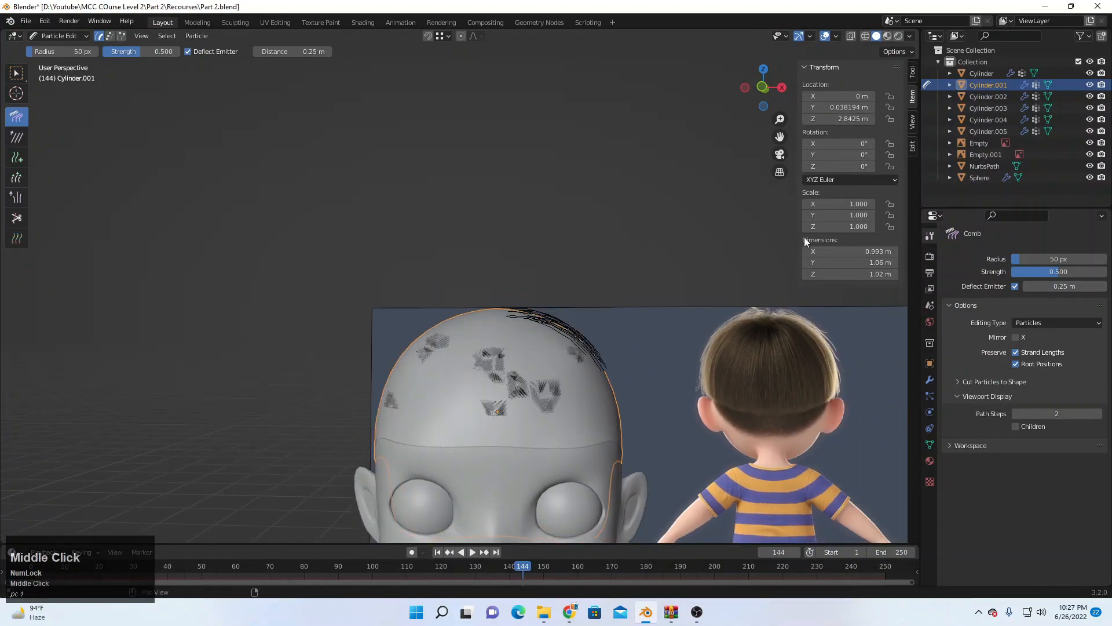
Step: Keep Deflect Emitter enabled for the Comb brush and set its distance to 0.1 m
click(912, 72)
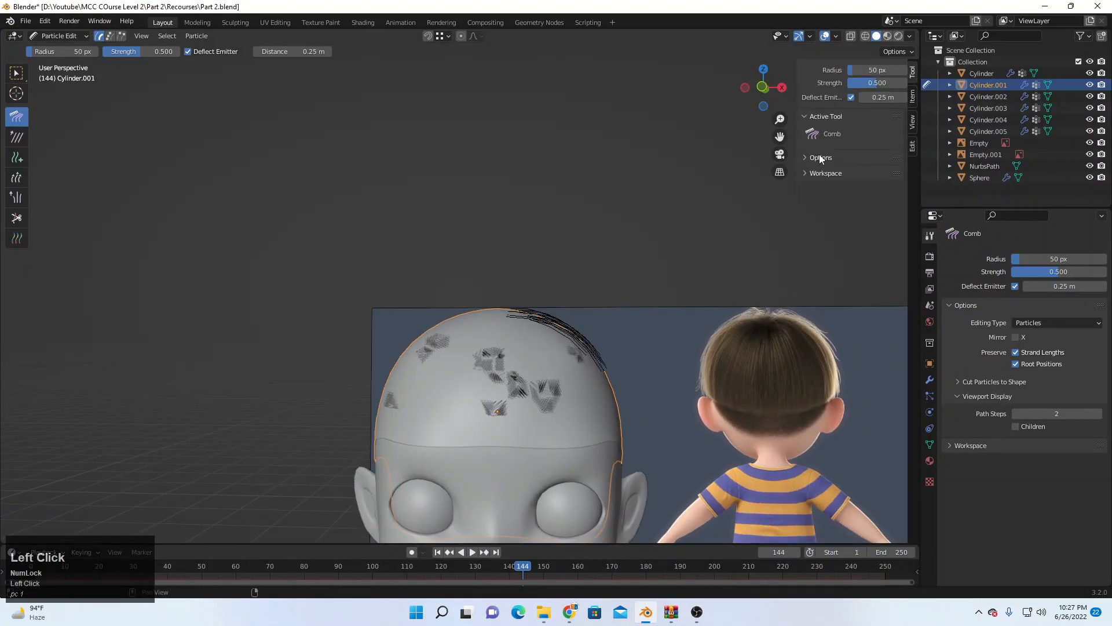
click(819, 158)
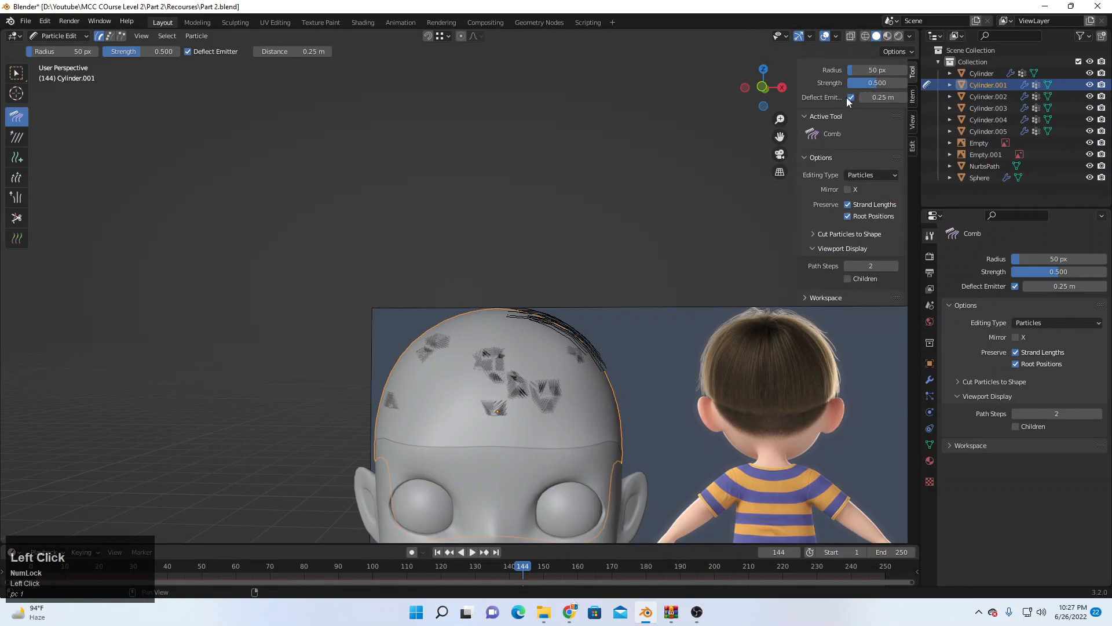
drag(798, 108, 756, 108)
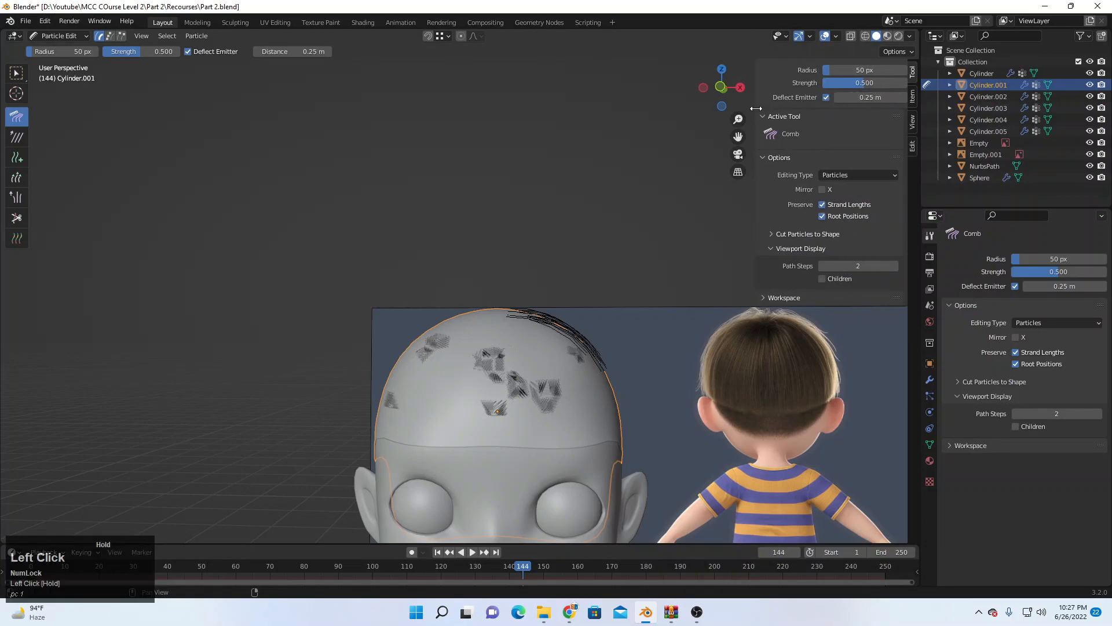
click(826, 97)
key(ctrl+z)
click(826, 98)
click(845, 98)
text(0.1)
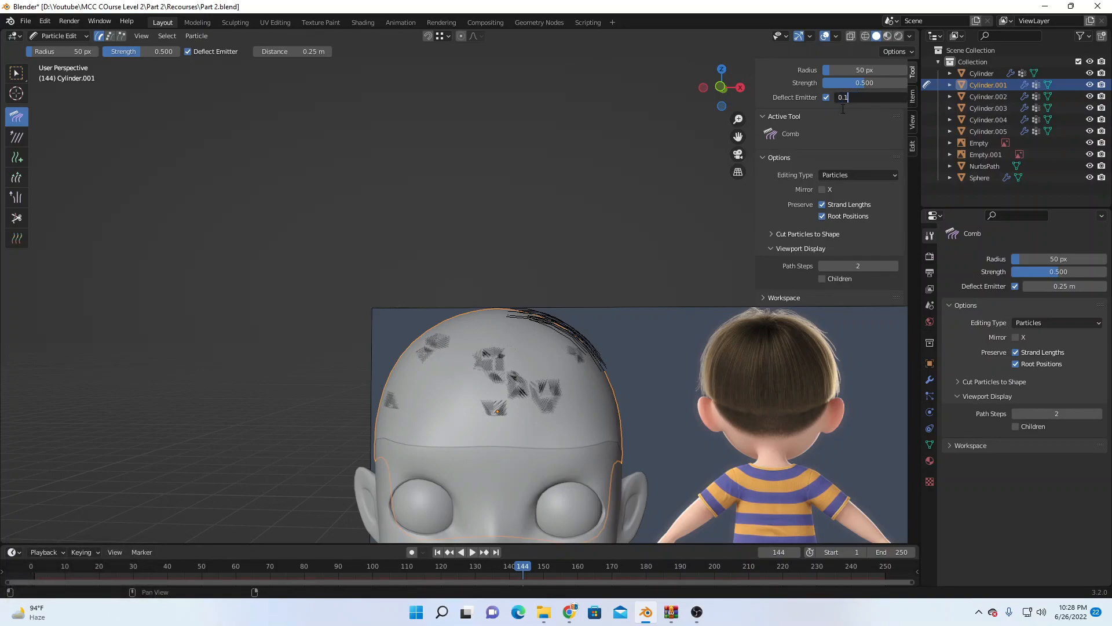
key(Return)
Step: Set the particle edit viewport display path steps to 10
mouse_move(667, 185)
middle_down()
mouse_move(562, 224)
mouse_move(612, 249)
mouse_move(853, 197)
middle_up()
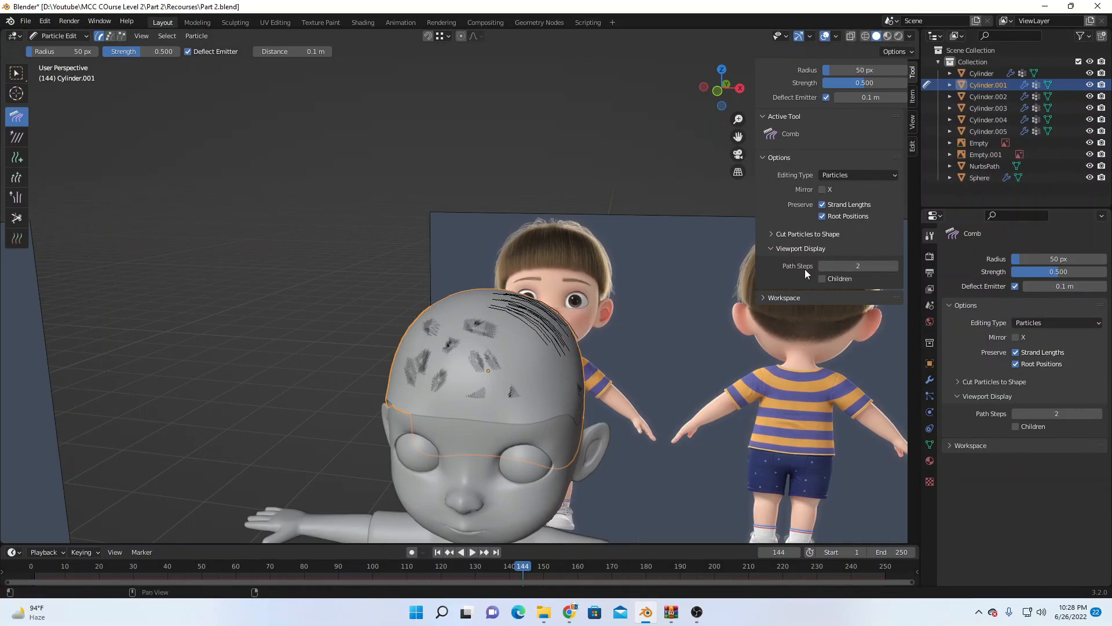
click(847, 264)
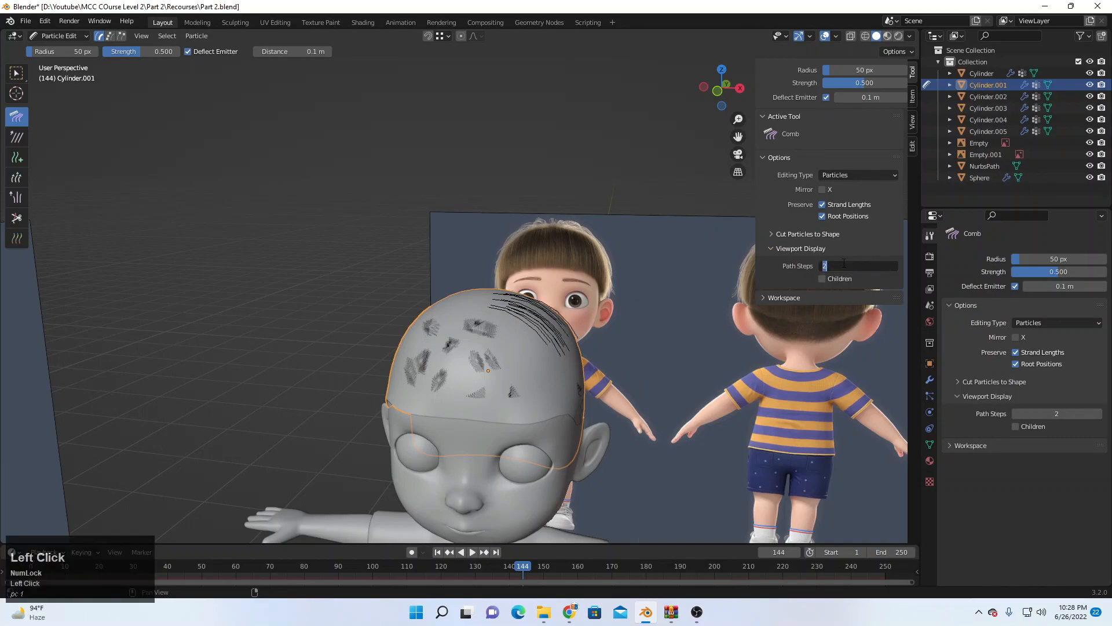
text(10)
key(Return)
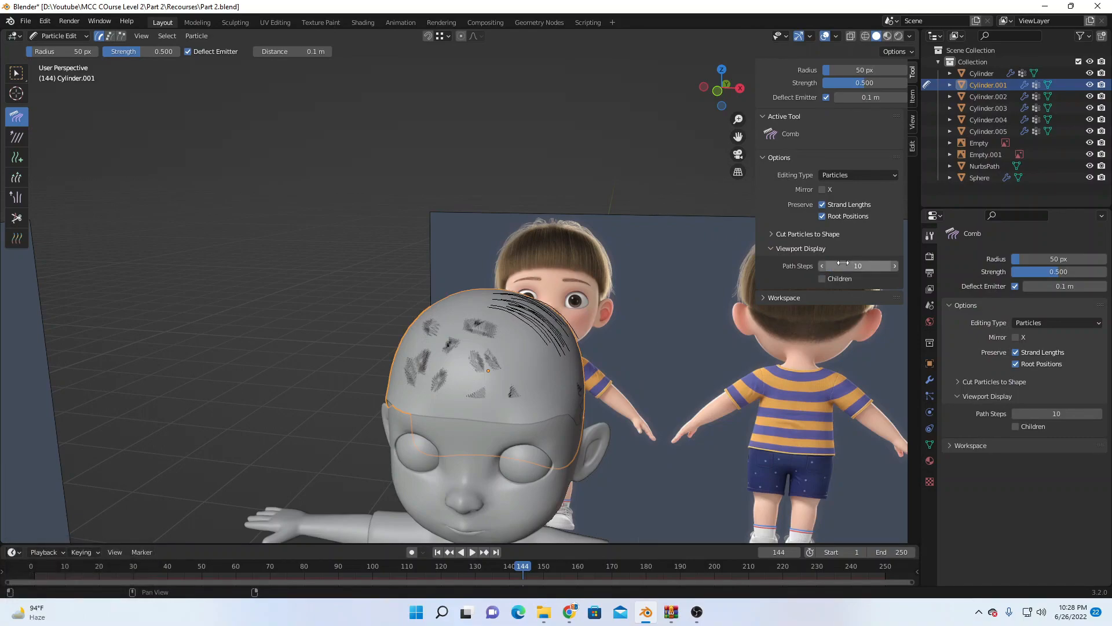
Step: Grow the combed strands longer down the side of the head using the Length brush at a 70 px radius
middle_drag(649, 339, 544, 301)
scroll(553, 411, down, 4)
scroll(560, 358, up, 3)
scroll(551, 301, up, 5)
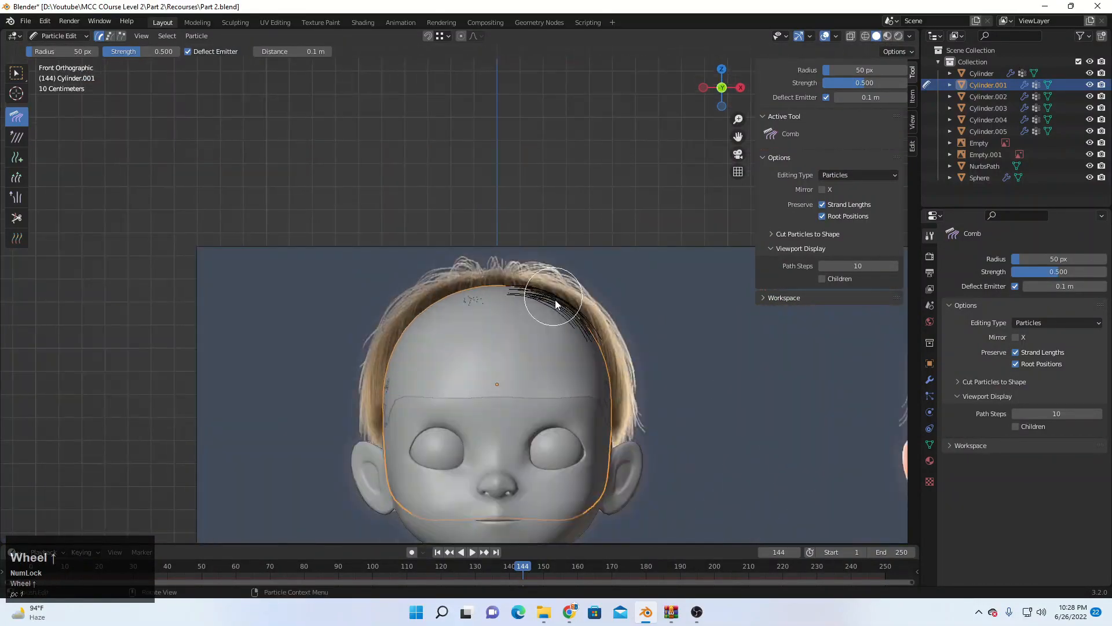
shift+middle_drag(628, 316, 539, 362)
scroll(603, 322, up, 4)
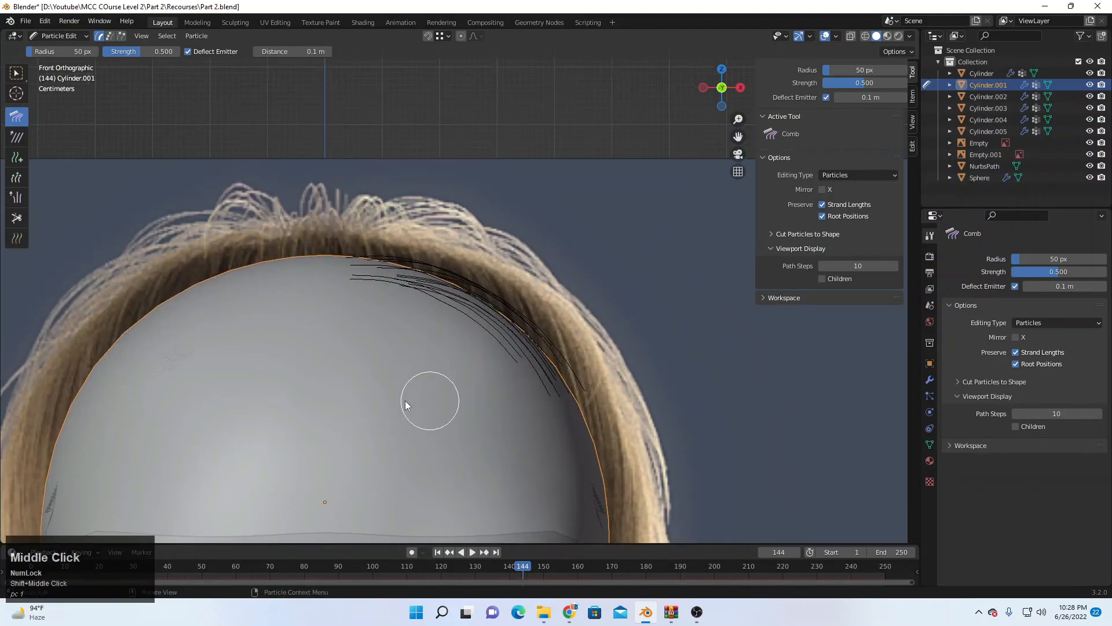
click(17, 200)
click(18, 183)
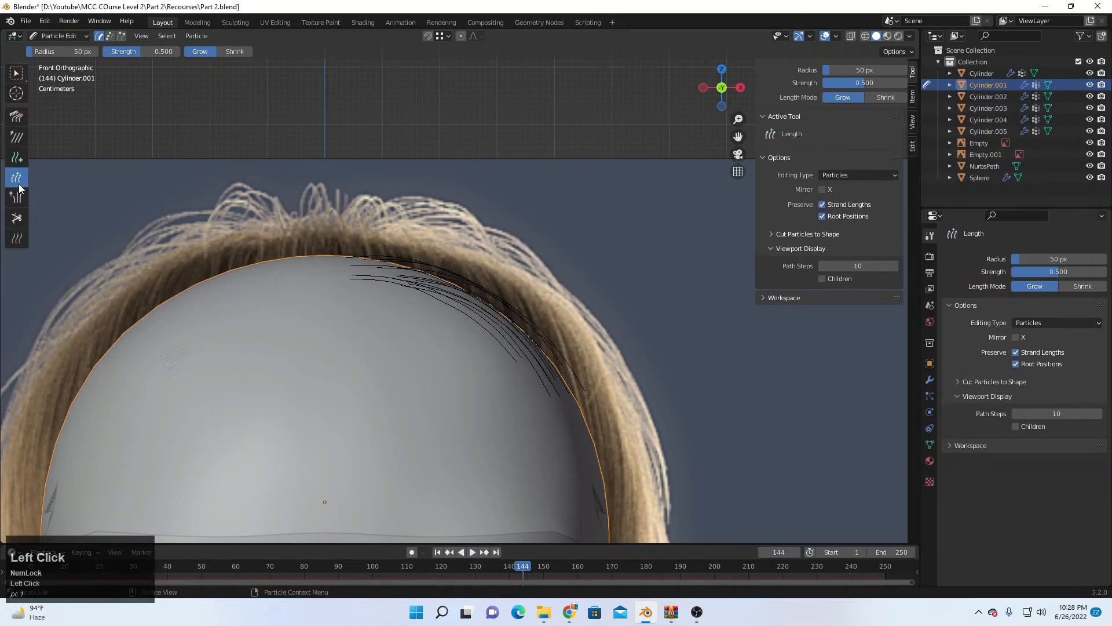
scroll(537, 336, down, 2)
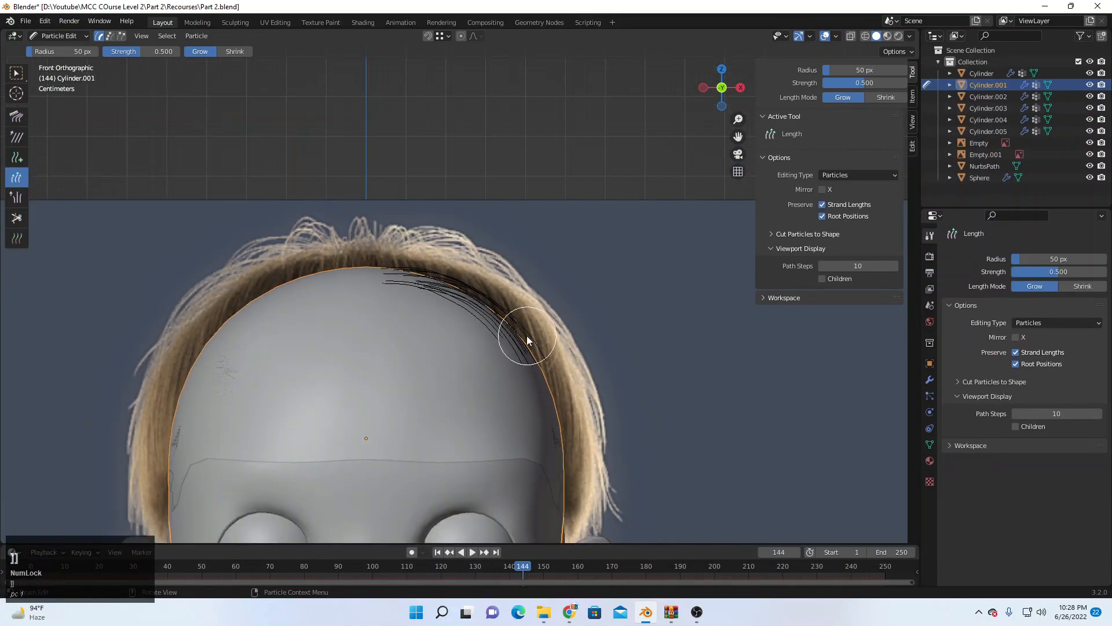
scroll(498, 339, up, 3)
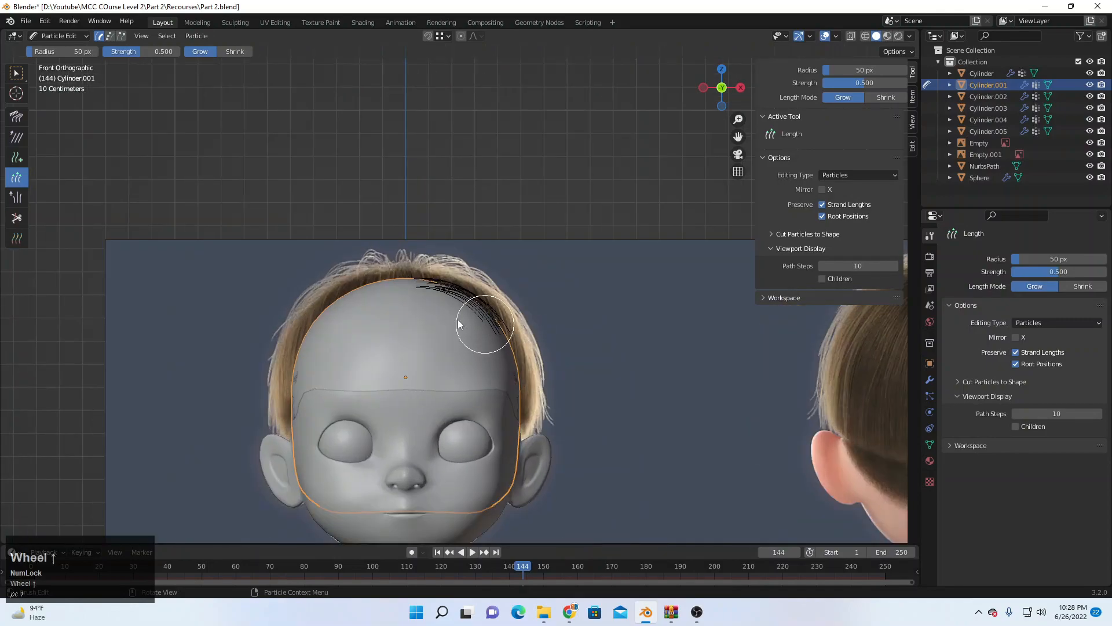
drag(66, 52, 89, 53)
mouse_move(484, 322)
mouse_down()
mouse_move(495, 319)
mouse_move(510, 345)
mouse_move(517, 409)
mouse_move(545, 371)
mouse_move(530, 347)
mouse_up()
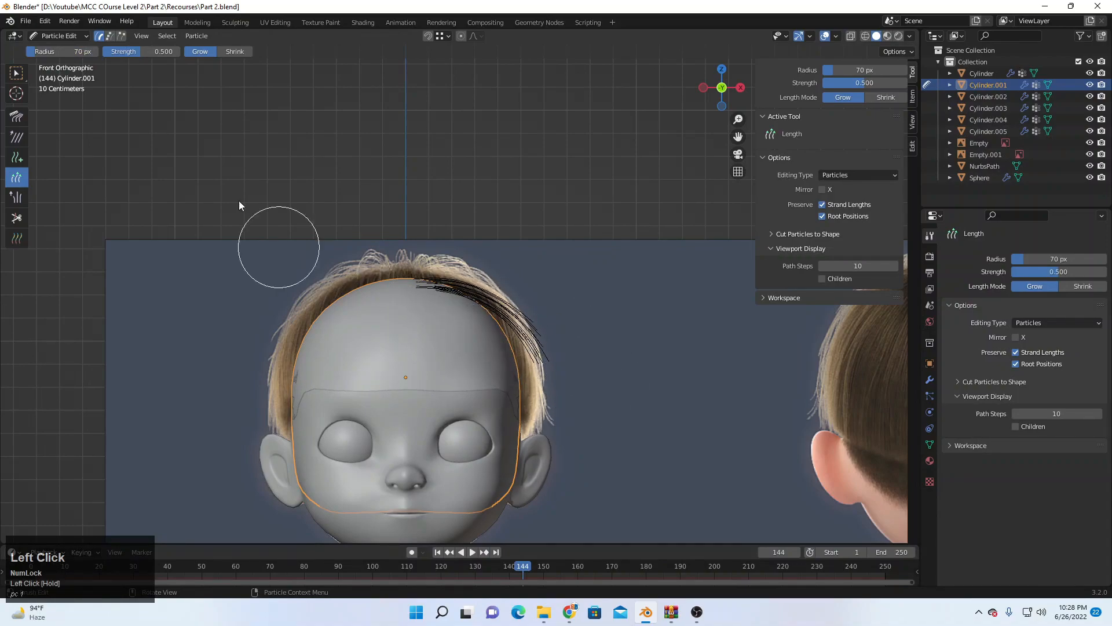
Step: Comb the lengthened strands down and spread them along the character's left side of the head
click(16, 116)
scroll(501, 280, down, 3)
mouse_move(473, 294)
mouse_down()
mouse_move(491, 332)
mouse_move(470, 405)
mouse_up()
scroll(419, 354, up, 1)
mouse_move(555, 307)
middle_down()
mouse_move(419, 354)
mouse_move(468, 394)
middle_up()
scroll(440, 340, down, 1)
scroll(469, 394, up, 1)
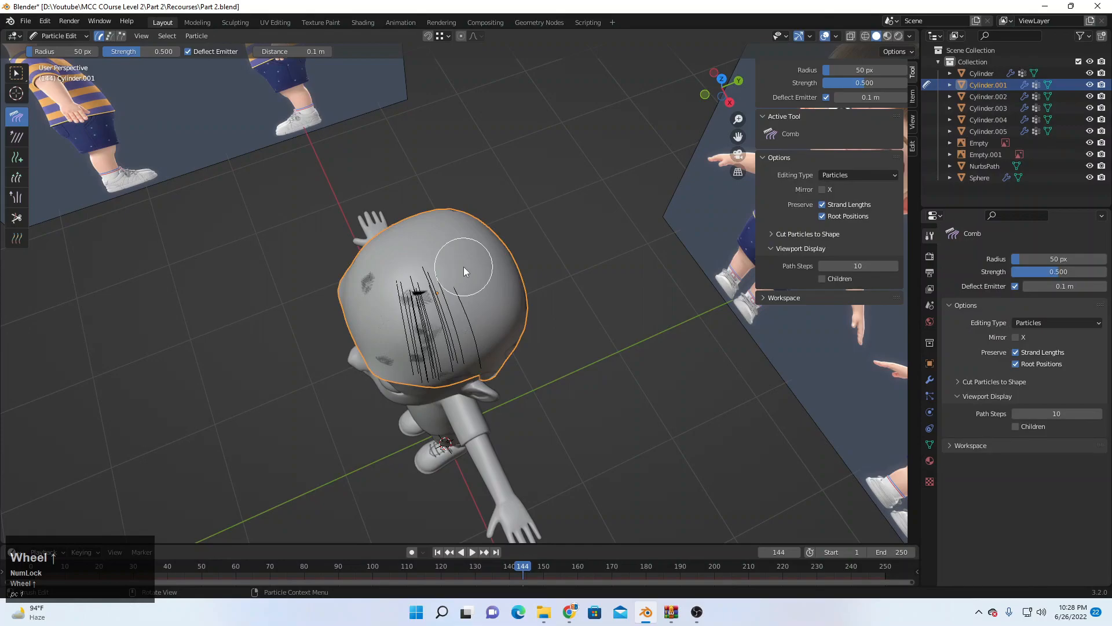
middle_drag(465, 261, 509, 241)
drag(439, 373, 412, 380)
middle_drag(413, 380, 438, 346)
drag(452, 325, 440, 374)
middle_drag(471, 336, 449, 347)
drag(445, 334, 456, 352)
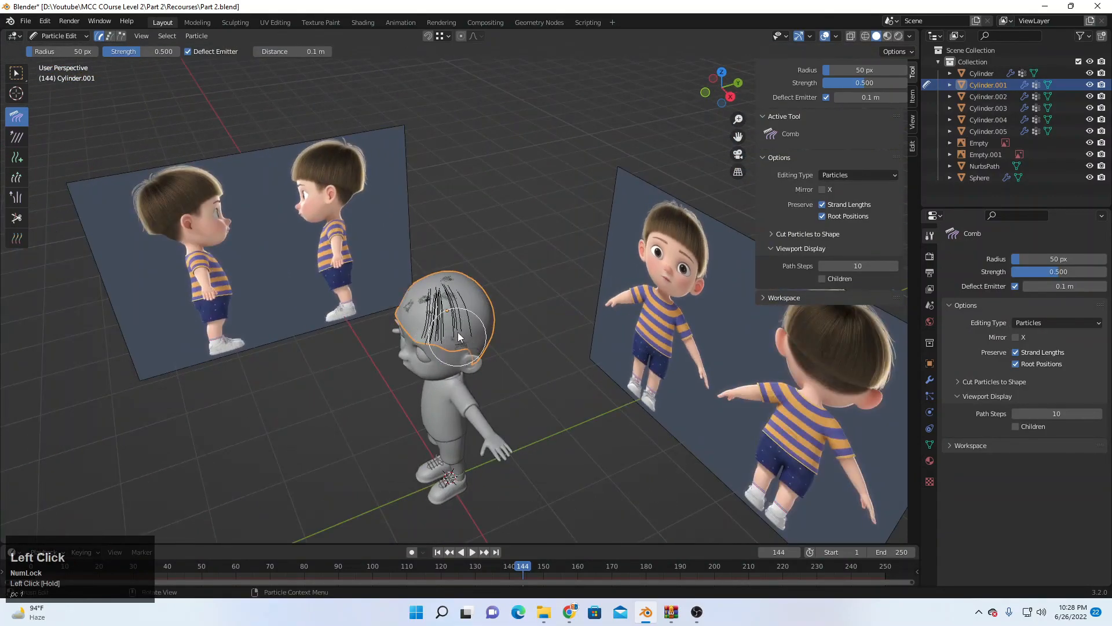
Step: Add more strands behind the combed ones, around the crown of the scalp, with the Add brush
scroll(459, 348, up, 4)
mouse_move(459, 348)
middle_down()
mouse_move(454, 367)
mouse_move(479, 341)
mouse_move(454, 286)
middle_up()
click(8, 160)
drag(457, 279, 558, 276)
middle_drag(558, 276, 525, 293)
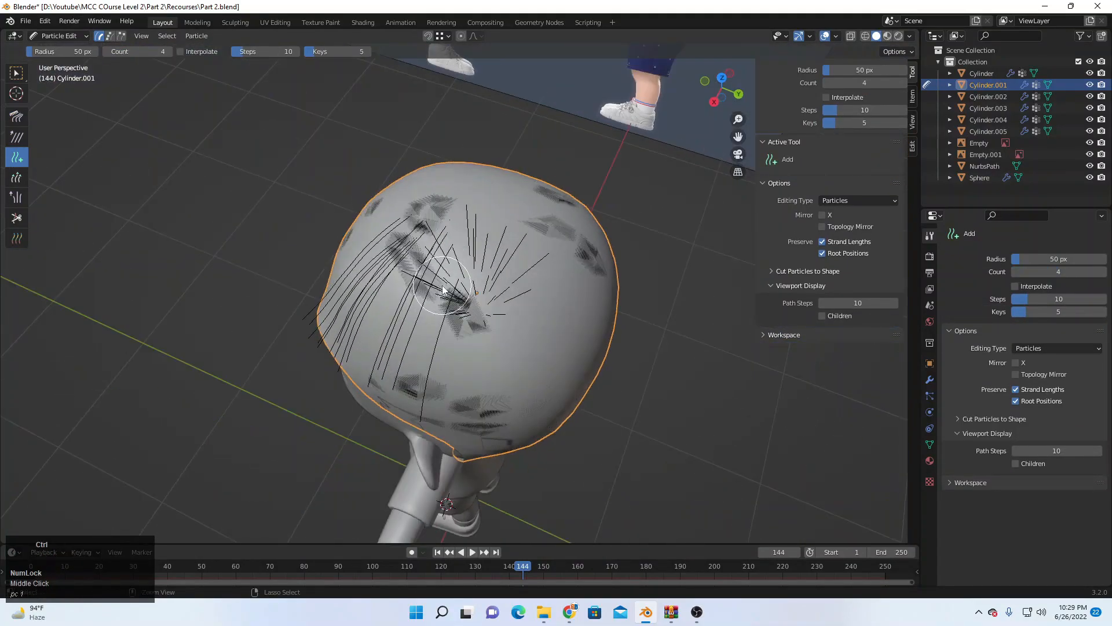
drag(531, 290, 489, 267)
middle_drag(488, 266, 510, 319)
mouse_move(510, 319)
mouse_down()
mouse_move(542, 321)
mouse_move(526, 328)
mouse_move(568, 311)
mouse_move(519, 321)
mouse_up()
mouse_move(520, 321)
middle_down()
mouse_move(601, 265)
mouse_move(614, 269)
mouse_move(559, 298)
middle_up()
scroll(614, 268, up, 4)
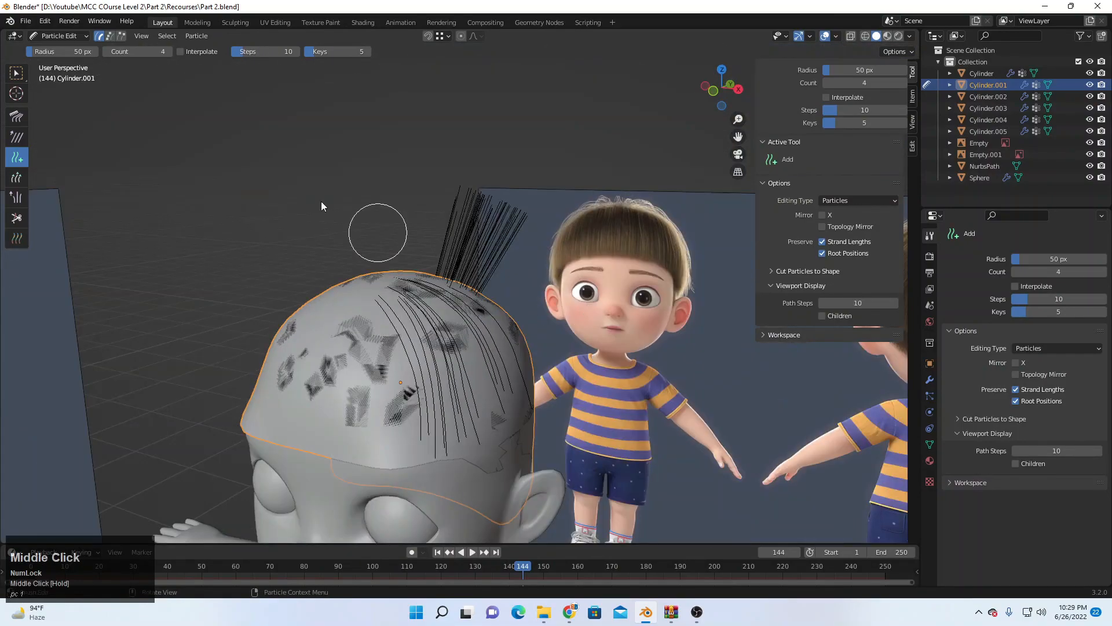
Step: Comb the newly added crown strands down over the side and back of the head
click(15, 116)
middle_drag(550, 187, 481, 203)
scroll(481, 203, down, 4)
mouse_move(455, 206)
mouse_down()
mouse_move(529, 336)
mouse_move(493, 321)
mouse_move(488, 298)
mouse_up()
middle_drag(502, 358, 443, 366)
scroll(451, 366, up, 3)
drag(500, 316, 505, 470)
middle_drag(505, 470, 525, 388)
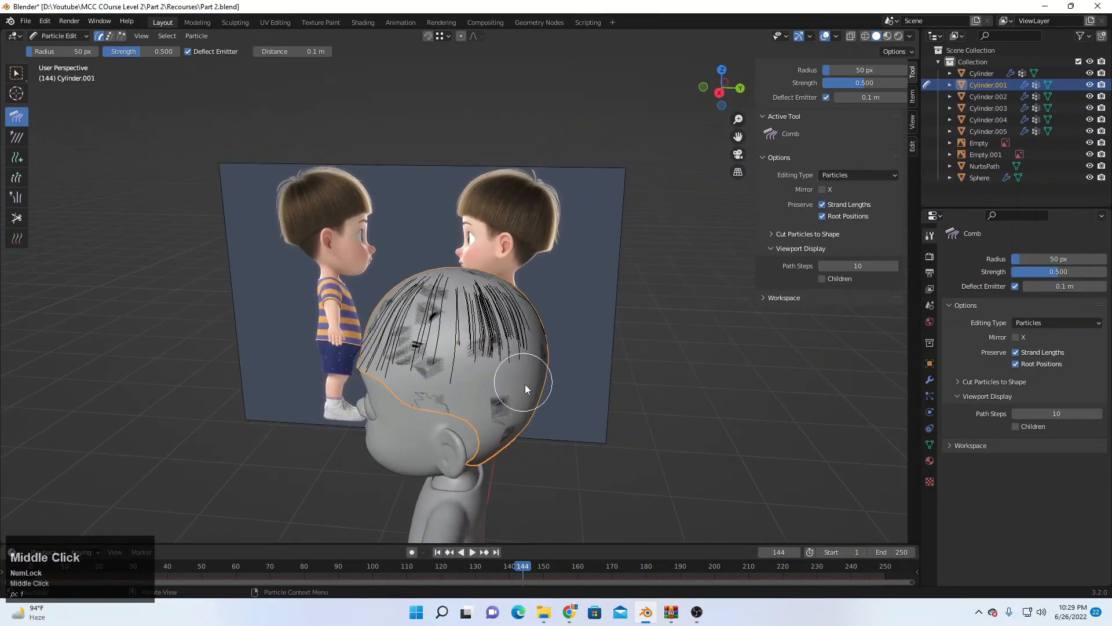
click(17, 157)
middle_drag(40, 172, 510, 341)
click(519, 343)
key(ctrl+z)
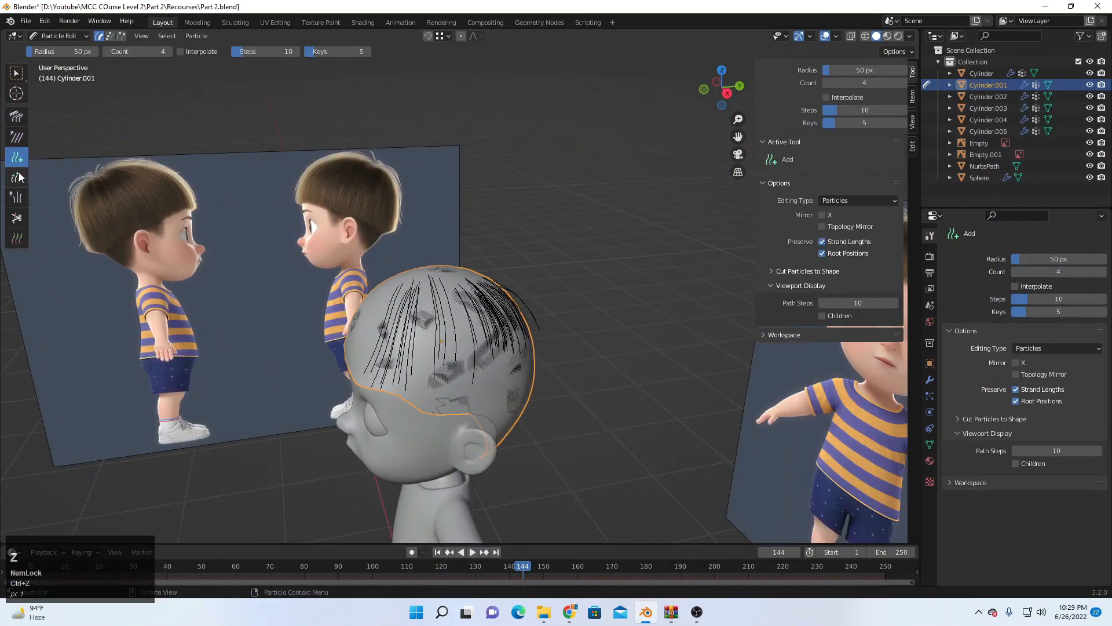
Step: Grow the strands behind the ear longer with the Length brush so they reach the lower back of the head
click(16, 177)
mouse_move(523, 332)
mouse_down()
mouse_move(535, 363)
mouse_move(575, 376)
mouse_up()
mouse_move(575, 376)
middle_down()
mouse_move(552, 335)
mouse_move(542, 359)
middle_up()
mouse_move(542, 359)
mouse_down()
mouse_move(482, 391)
mouse_move(486, 377)
mouse_up()
mouse_move(487, 377)
middle_down()
mouse_move(610, 363)
mouse_move(526, 343)
mouse_move(541, 335)
mouse_move(477, 361)
mouse_move(508, 379)
middle_up()
drag(509, 379, 485, 398)
middle_drag(484, 398, 534, 378)
Step: Comb the lengthened strands down against the scalp behind the ear and across the back of the head
click(18, 117)
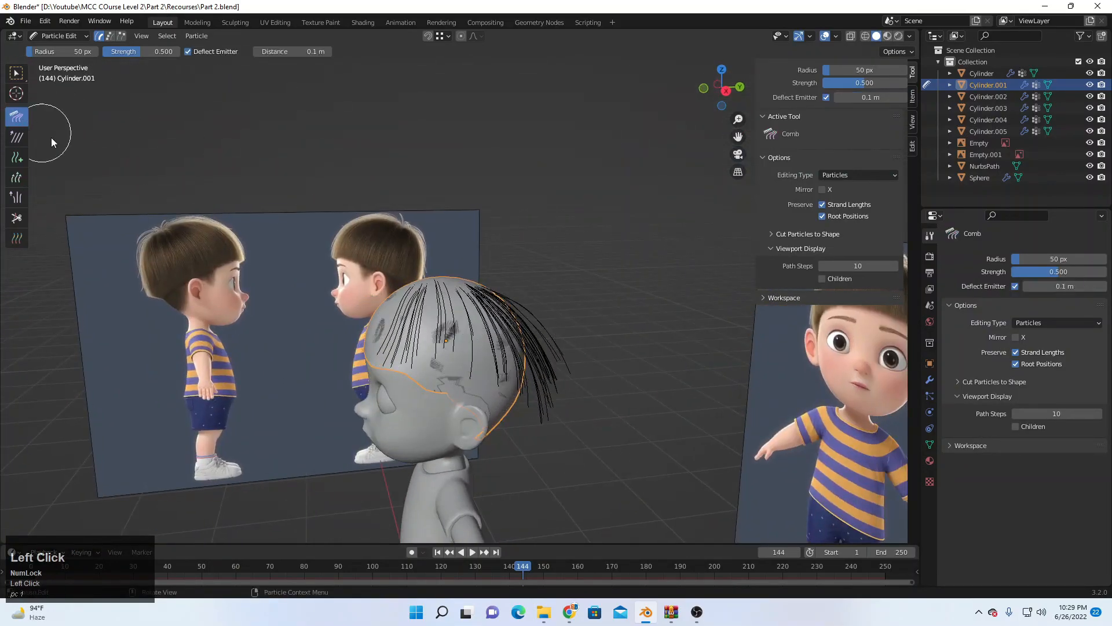
middle_drag(405, 272, 559, 269)
scroll(514, 286, down, 2)
mouse_move(518, 343)
mouse_down()
mouse_move(496, 342)
mouse_move(539, 342)
mouse_move(510, 412)
mouse_move(474, 387)
mouse_up()
mouse_move(505, 371)
middle_down()
mouse_move(514, 360)
mouse_move(445, 366)
middle_up()
scroll(458, 371, up, 2)
drag(452, 365, 430, 451)
mouse_move(440, 426)
middle_down()
mouse_move(523, 354)
mouse_move(516, 342)
middle_up()
mouse_move(515, 349)
mouse_down()
mouse_move(503, 420)
mouse_move(465, 472)
mouse_up()
drag(547, 325, 506, 493)
mouse_move(562, 267)
middle_down()
mouse_move(470, 307)
mouse_move(253, 23)
middle_up()
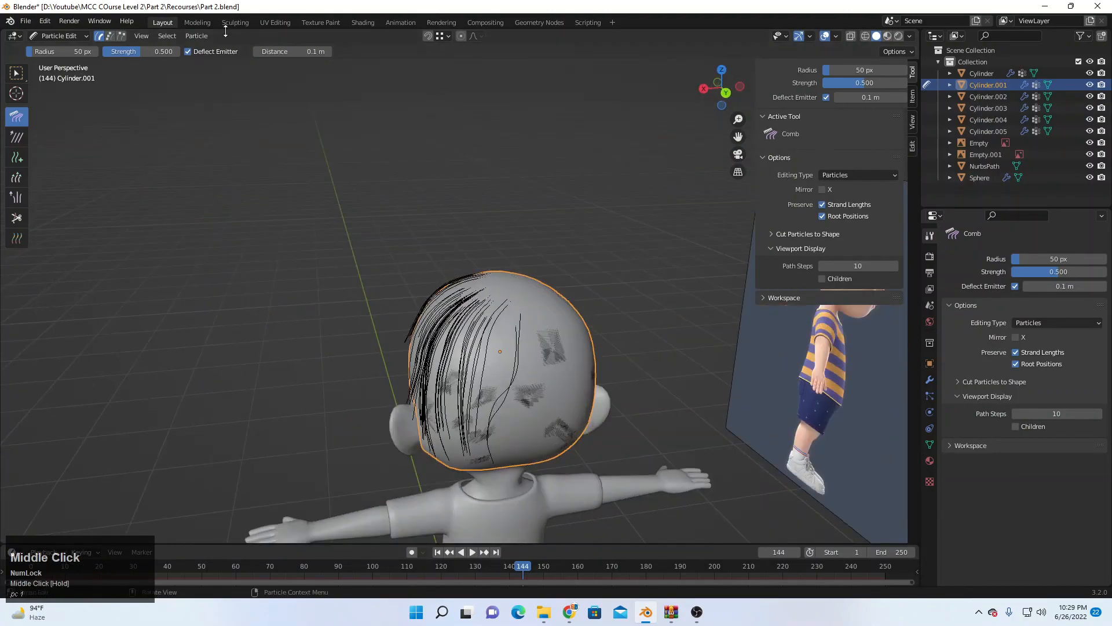
Step: Add strands at the centre back of the crown with the Add brush, undoing the excess ones
click(16, 159)
scroll(462, 453, up, 1)
middle_drag(462, 453, 439, 349)
mouse_move(415, 278)
mouse_down()
mouse_move(455, 286)
mouse_move(447, 302)
mouse_up()
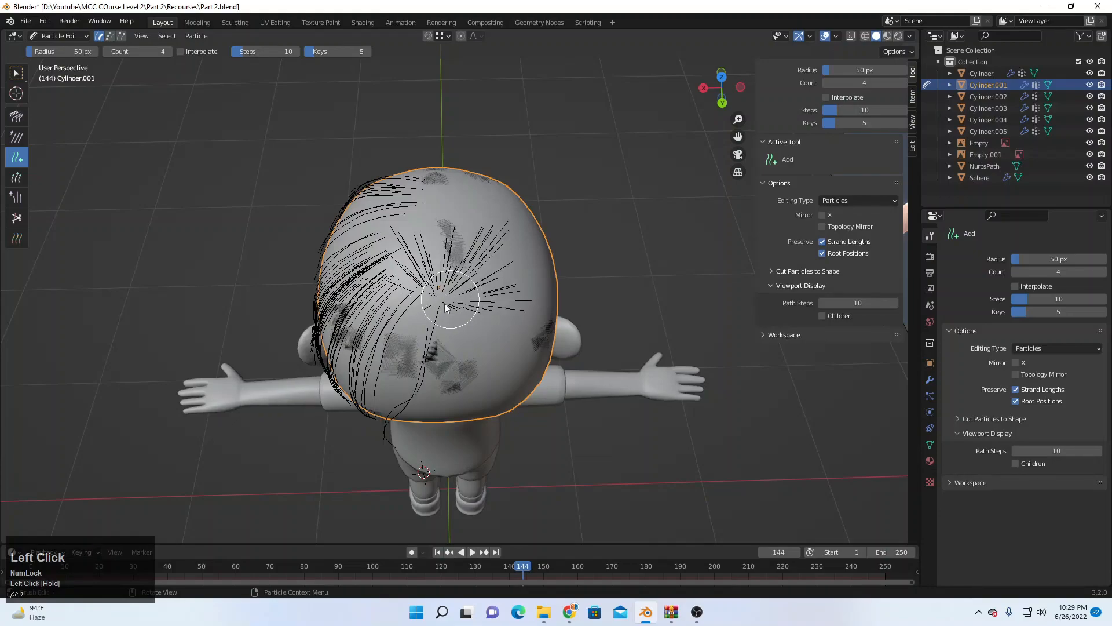
key(ctrl+z)
mouse_move(432, 287)
middle_down()
mouse_move(421, 298)
mouse_move(675, 267)
mouse_move(496, 233)
mouse_move(179, 109)
middle_up()
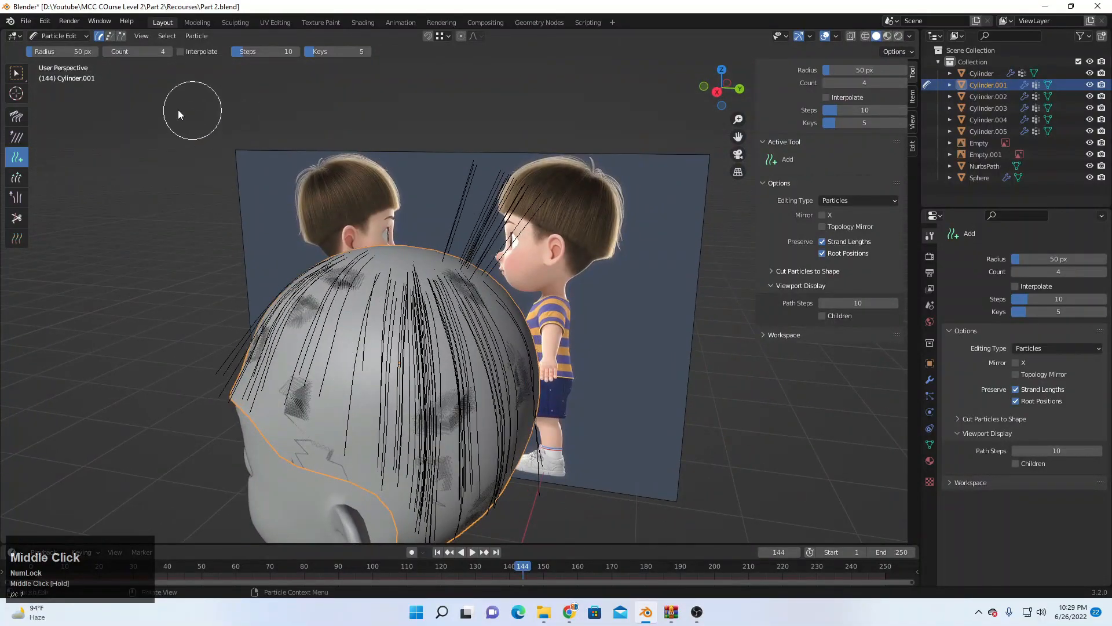
Step: Lengthen the upright strands at the back of the crown with the Length brush in Grow mode
click(17, 177)
scroll(463, 215, down, 1)
click(482, 235)
drag(510, 183, 466, 191)
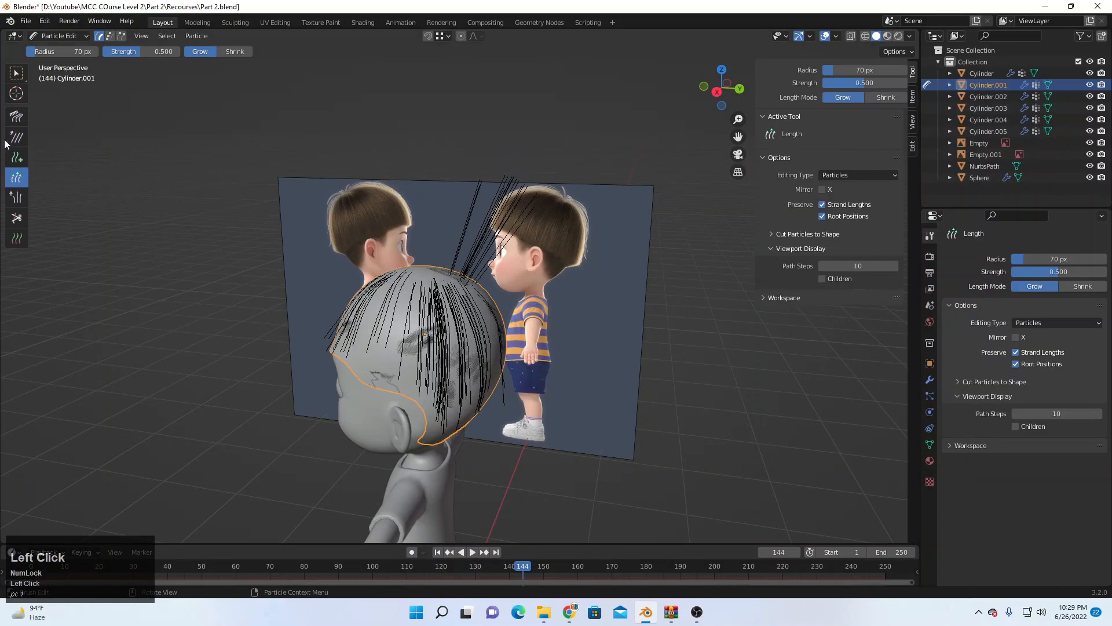
Step: Comb the long crown strands down and spread them over the middle of the back of the head
click(17, 116)
scroll(576, 219, down, 2)
middle_drag(576, 219, 504, 198)
click(489, 279)
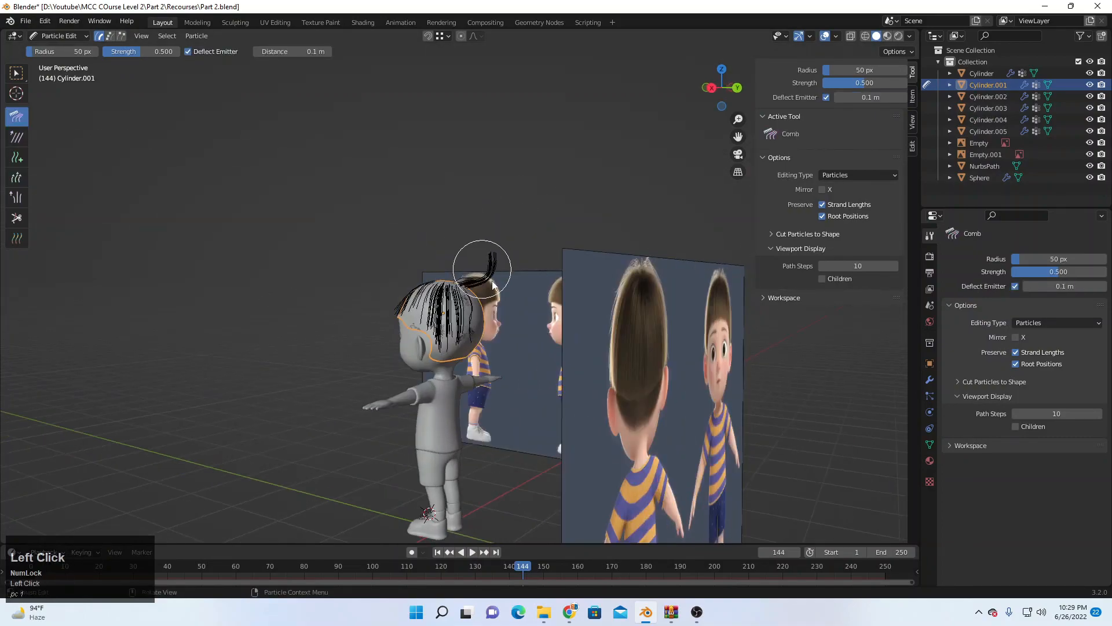
mouse_move(524, 308)
middle_down()
mouse_move(463, 433)
mouse_move(518, 315)
mouse_move(554, 319)
middle_up()
mouse_move(488, 275)
mouse_down()
mouse_move(465, 382)
mouse_move(485, 409)
mouse_up()
drag(499, 349, 493, 381)
mouse_move(530, 354)
middle_down()
mouse_move(467, 363)
mouse_move(449, 354)
middle_up()
mouse_move(414, 295)
mouse_down()
mouse_move(400, 354)
mouse_move(422, 403)
mouse_up()
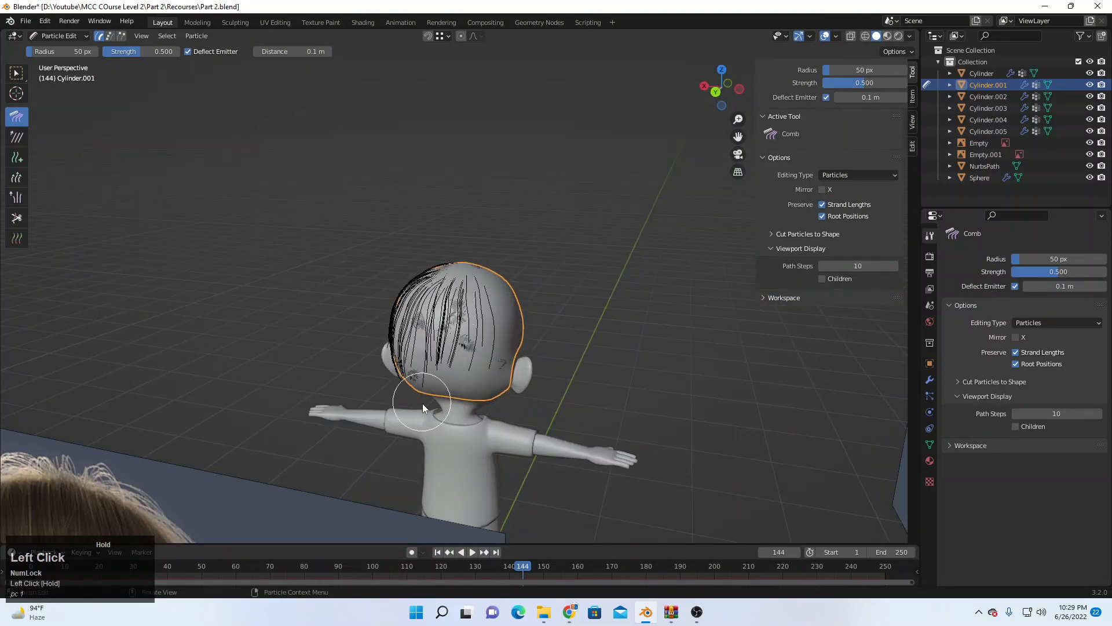
middle_drag(463, 373, 445, 339)
drag(444, 289, 487, 339)
middle_drag(534, 312, 526, 327)
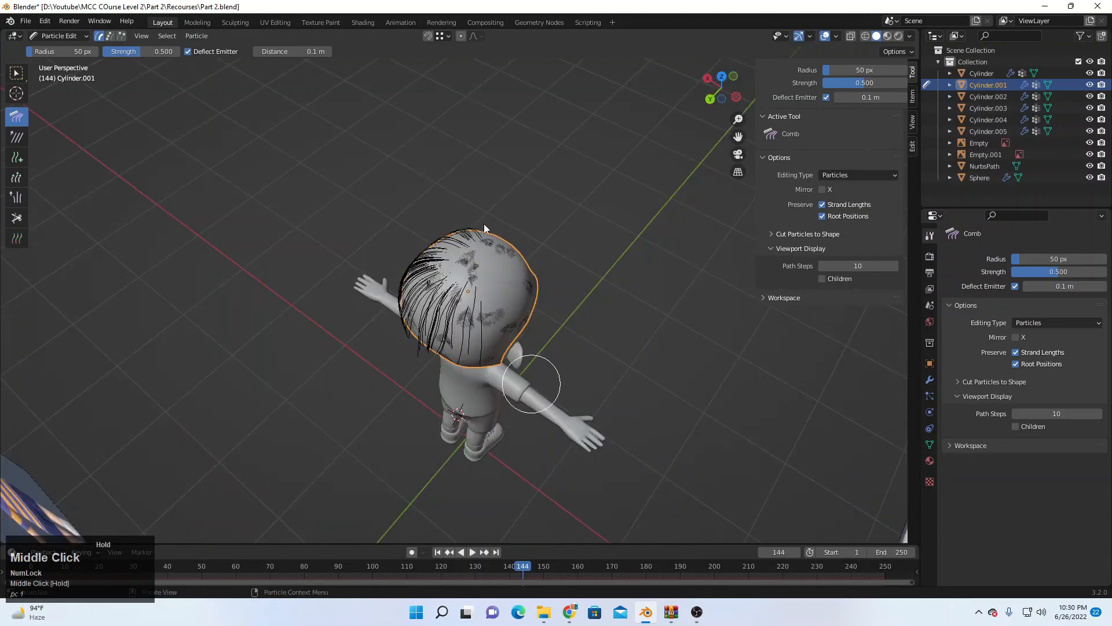
Step: Add another tuft of strands to the crown, just past the centre on the character's right side
click(16, 157)
mouse_move(555, 245)
middle_down()
mouse_move(545, 296)
mouse_move(478, 294)
middle_up()
click(505, 275)
drag(507, 265, 569, 190)
mouse_move(569, 190)
middle_down()
mouse_move(493, 211)
mouse_move(579, 127)
middle_up()
click(3, 178)
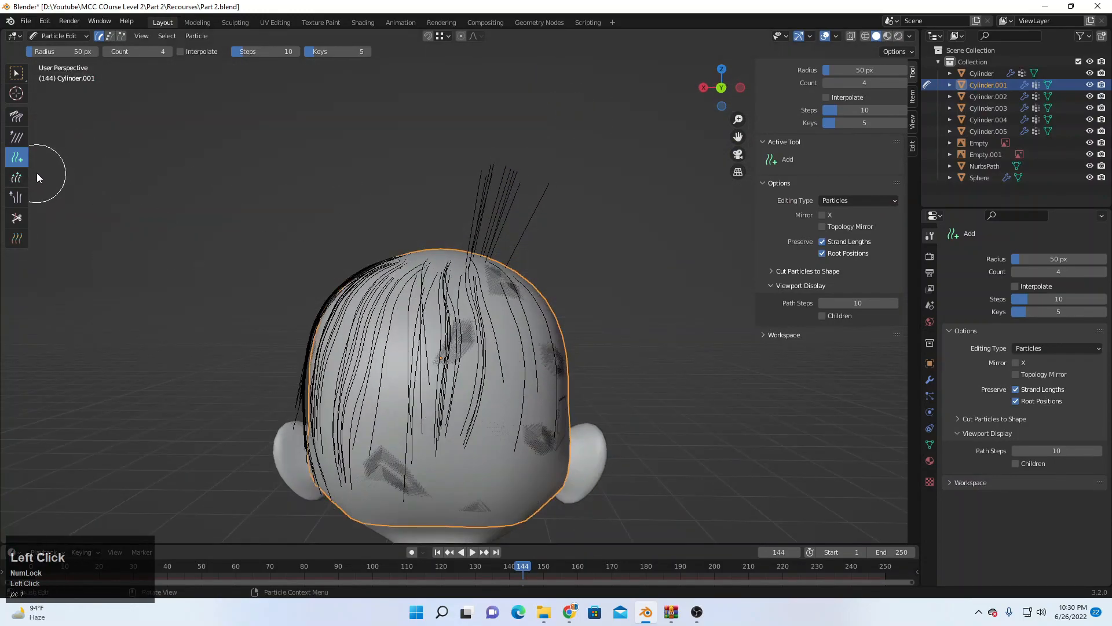
Step: Lengthen the new crown tuft with the Length brush and comb it toward the character's right side
click(17, 178)
drag(514, 186, 470, 212)
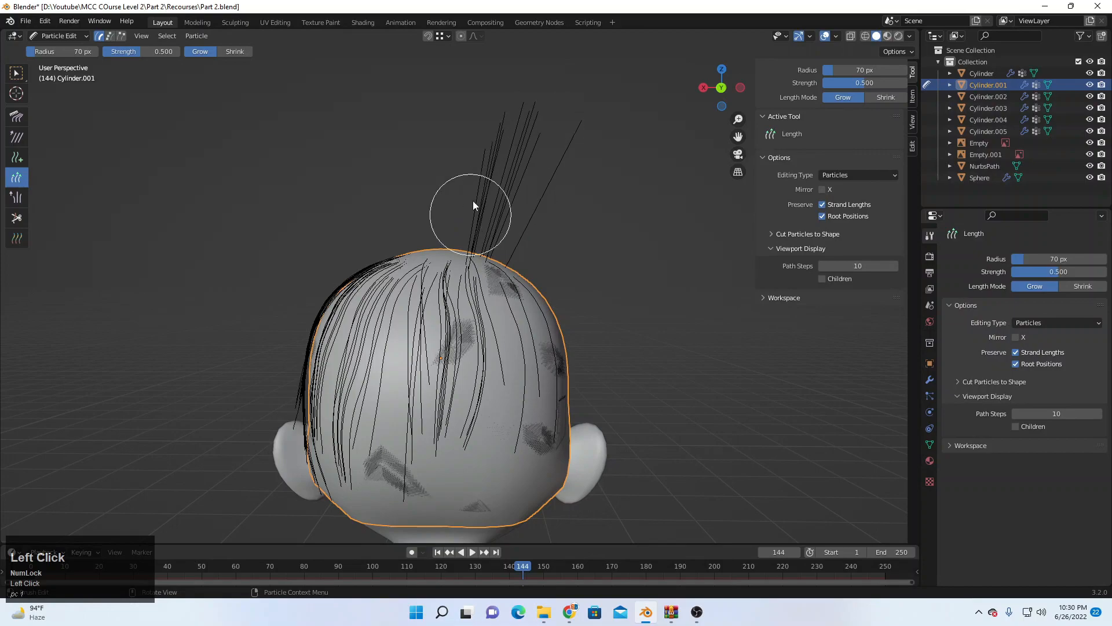
click(17, 117)
scroll(390, 211, down, 2)
scroll(457, 249, up, 1)
mouse_move(457, 249)
mouse_down()
mouse_move(475, 201)
mouse_move(543, 245)
mouse_up()
Step: Comb the long tuft down flat over the side of the head above the character's right ear
middle_drag(544, 245, 291, 244)
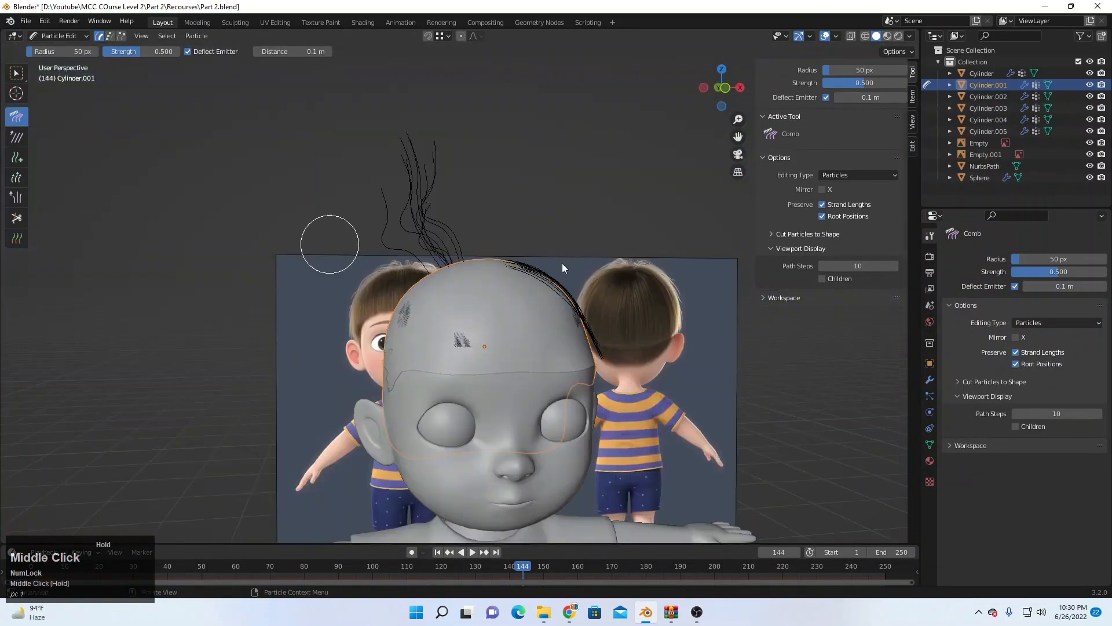
middle_drag(530, 246, 454, 237)
scroll(442, 248, down, 2)
drag(441, 255, 335, 293)
scroll(435, 260, down, 2)
click(431, 255)
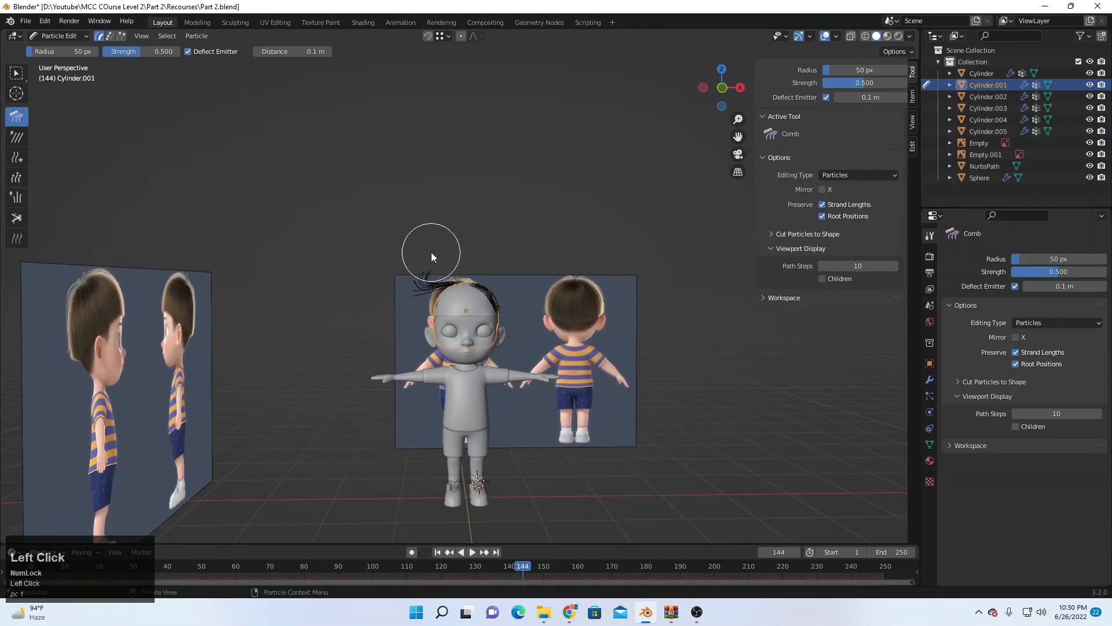
scroll(529, 386, up, 1)
middle_drag(410, 335, 513, 289)
click(497, 348)
mouse_move(510, 336)
middle_down()
mouse_move(537, 319)
mouse_move(444, 358)
mouse_move(447, 371)
mouse_move(558, 308)
mouse_move(541, 318)
mouse_move(563, 366)
mouse_move(418, 301)
mouse_move(296, 215)
middle_up()
Step: Add strands along the bare front of the crown with the Add brush and lengthen them in Grow mode
click(16, 157)
scroll(445, 371, up, 2)
click(520, 334)
click(529, 320)
scroll(543, 373, up, 1)
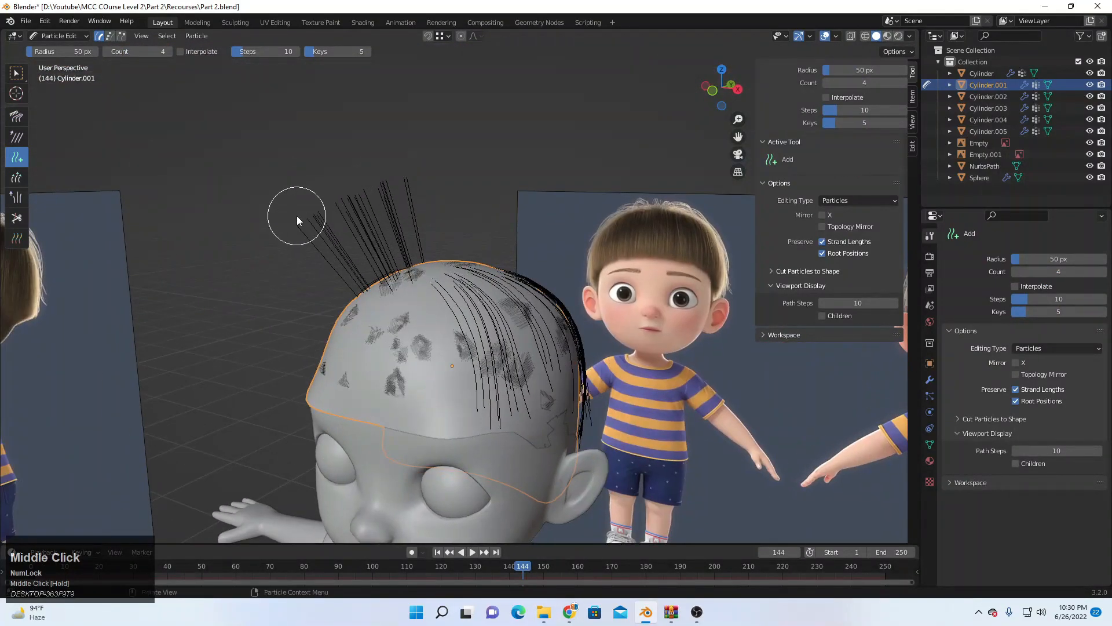
click(17, 178)
scroll(209, 172, down, 6)
click(401, 250)
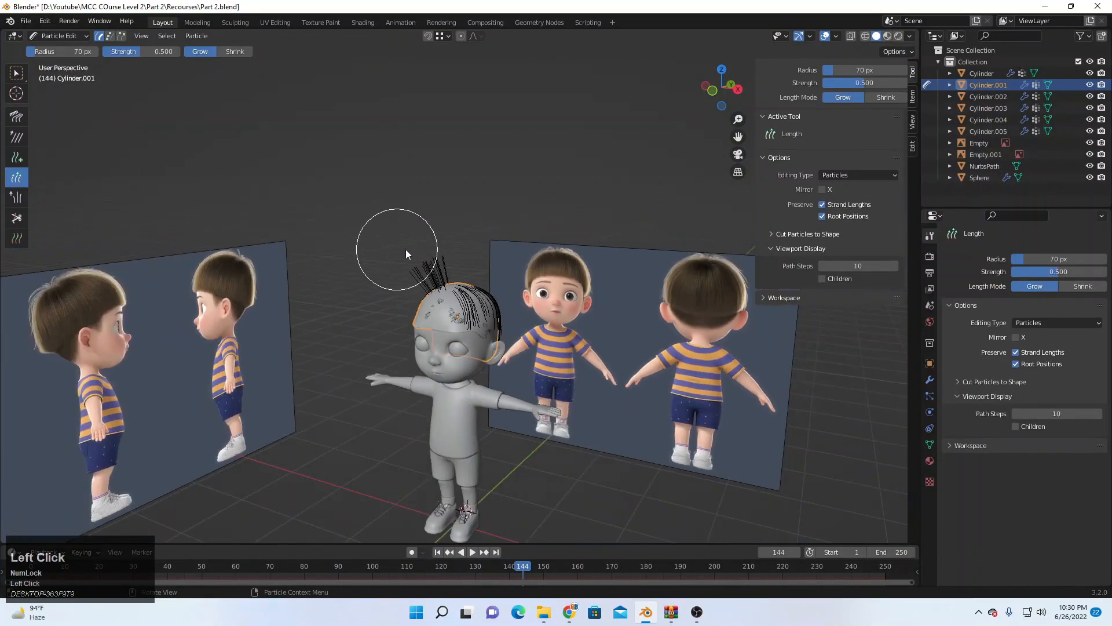
drag(419, 262, 396, 252)
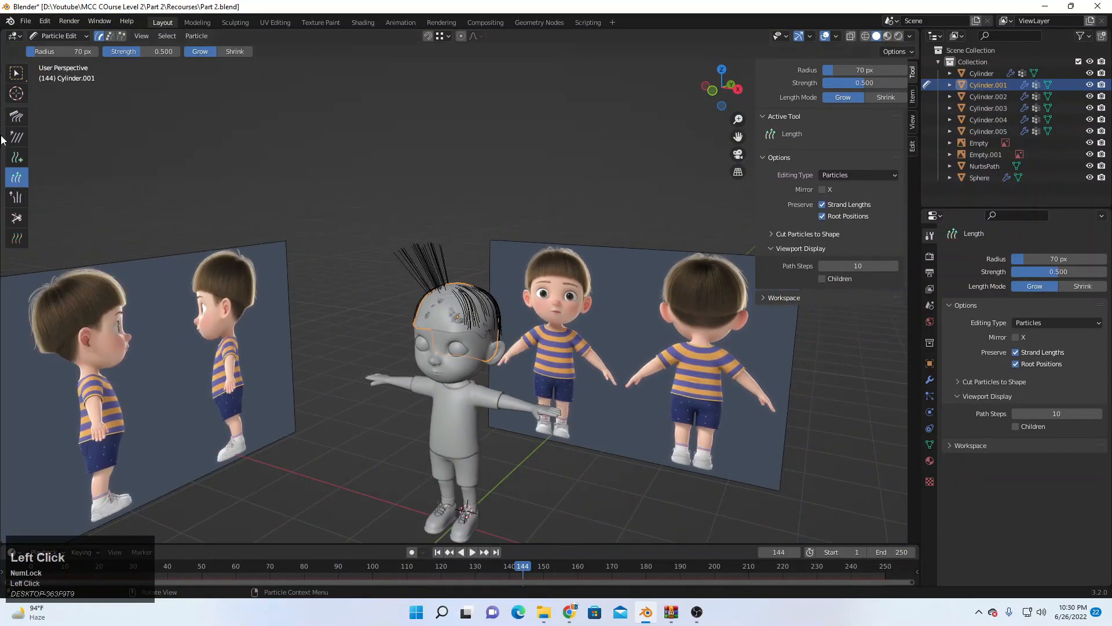
Step: Comb the long front strands down over the forehead and the character's right temple
click(16, 116)
middle_drag(483, 254, 473, 238)
mouse_move(438, 241)
mouse_down()
mouse_move(371, 304)
mouse_move(370, 350)
mouse_up()
drag(413, 280, 401, 394)
middle_drag(408, 340, 486, 349)
scroll(486, 349, up, 2)
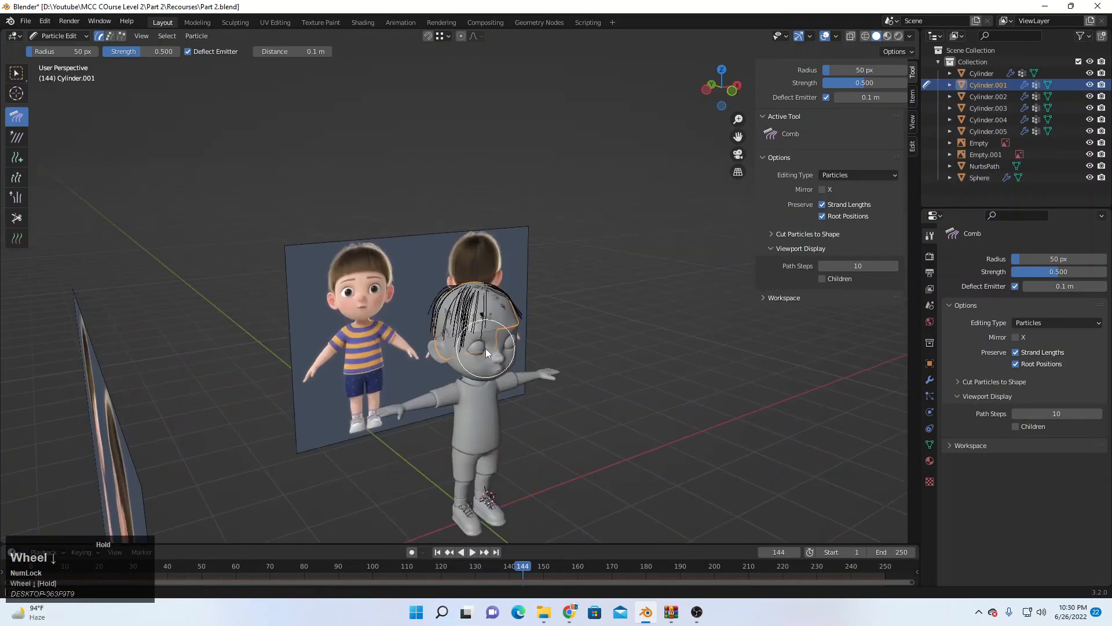
drag(503, 310, 503, 328)
Step: Fill the gap at the front middle of the scalp with more strands and lengthen them with the Length brush
middle_drag(557, 259, 545, 339)
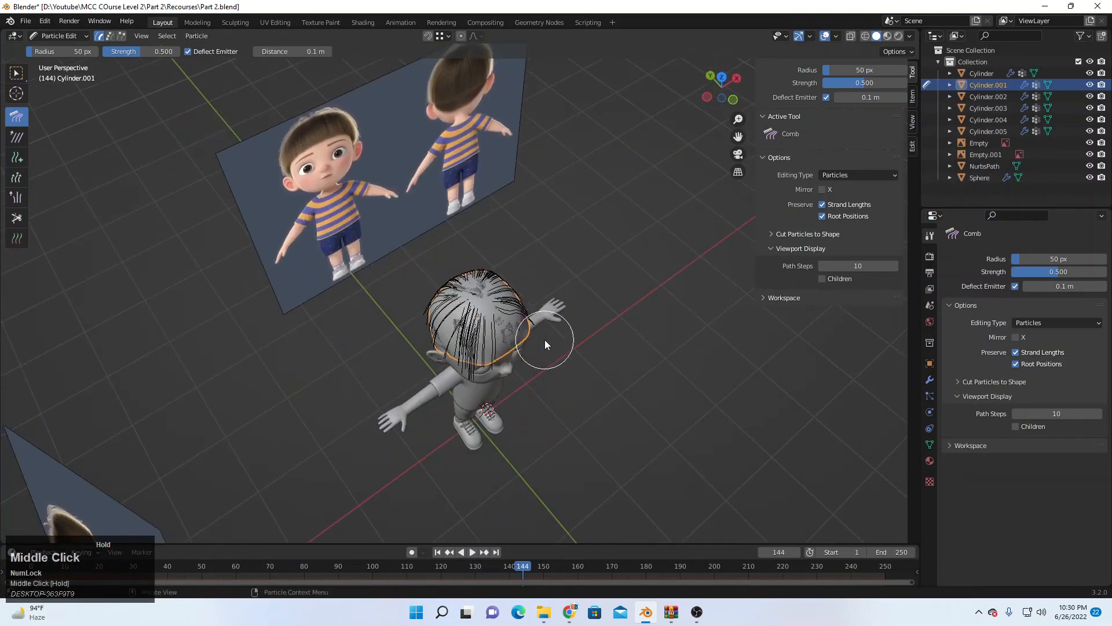
scroll(545, 339, up, 2)
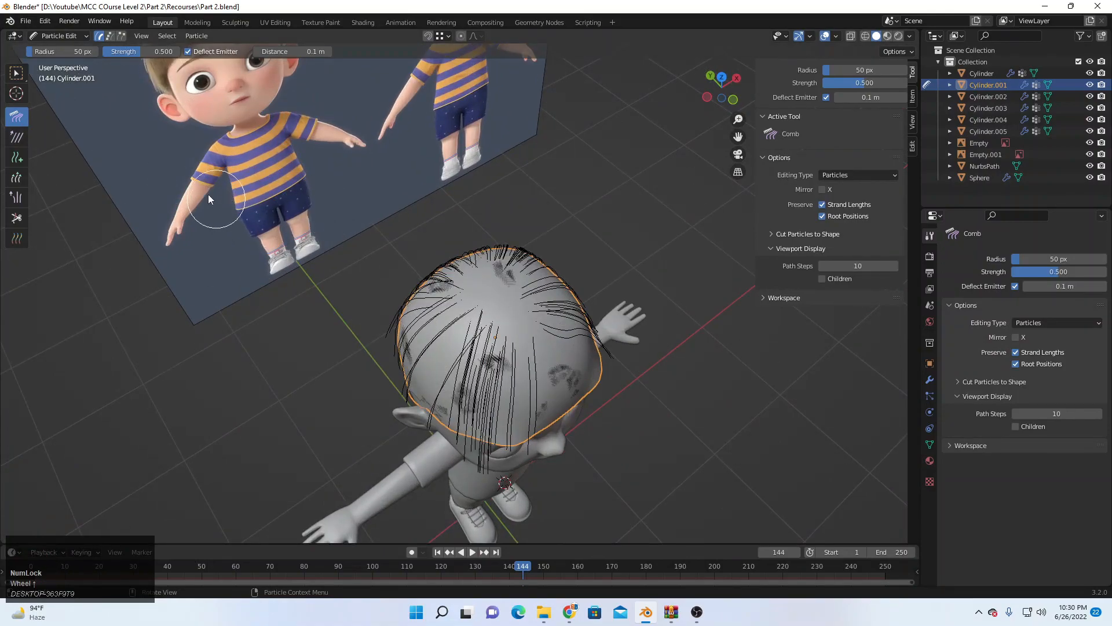
click(16, 157)
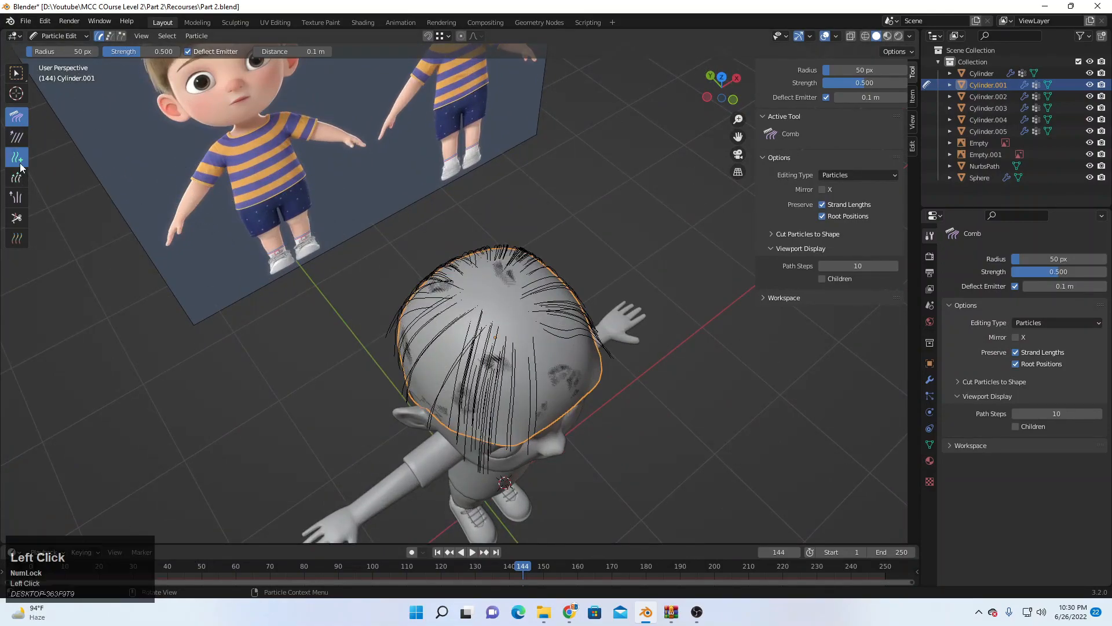
click(533, 345)
click(516, 349)
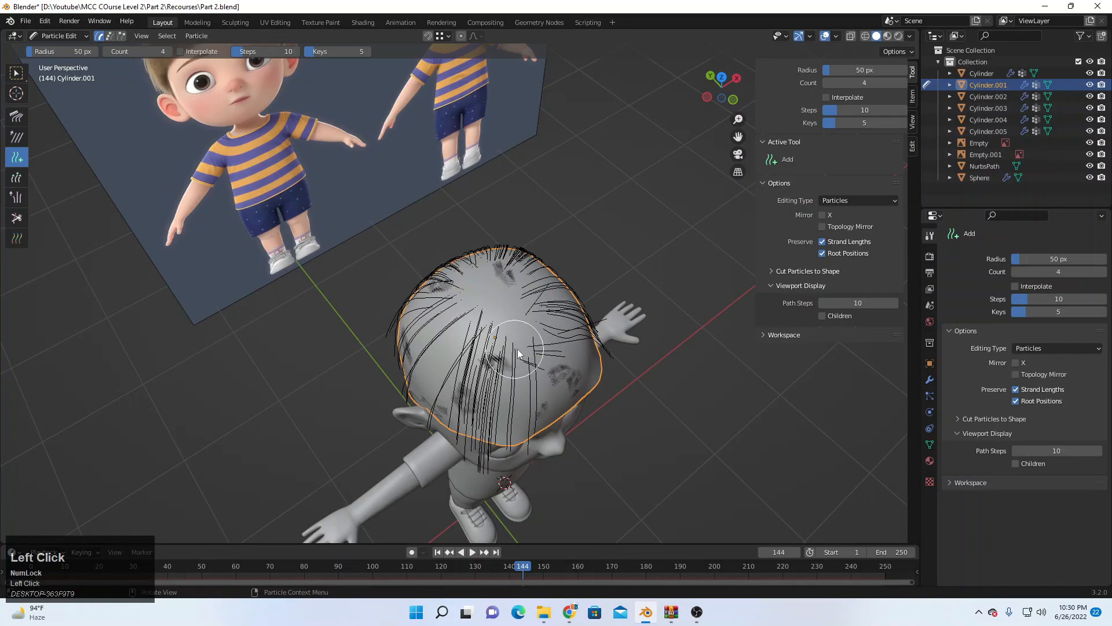
click(518, 348)
mouse_move(521, 345)
middle_down()
mouse_move(577, 318)
mouse_move(599, 273)
mouse_move(178, 204)
middle_up()
click(16, 177)
drag(561, 222, 610, 200)
Step: Comb the lengthened front strands down and spread them across the forehead as a fringe
click(16, 116)
scroll(449, 203, down, 5)
middle_drag(449, 203, 307, 244)
scroll(601, 271, up, 3)
scroll(434, 235, up, 2)
drag(433, 235, 332, 317)
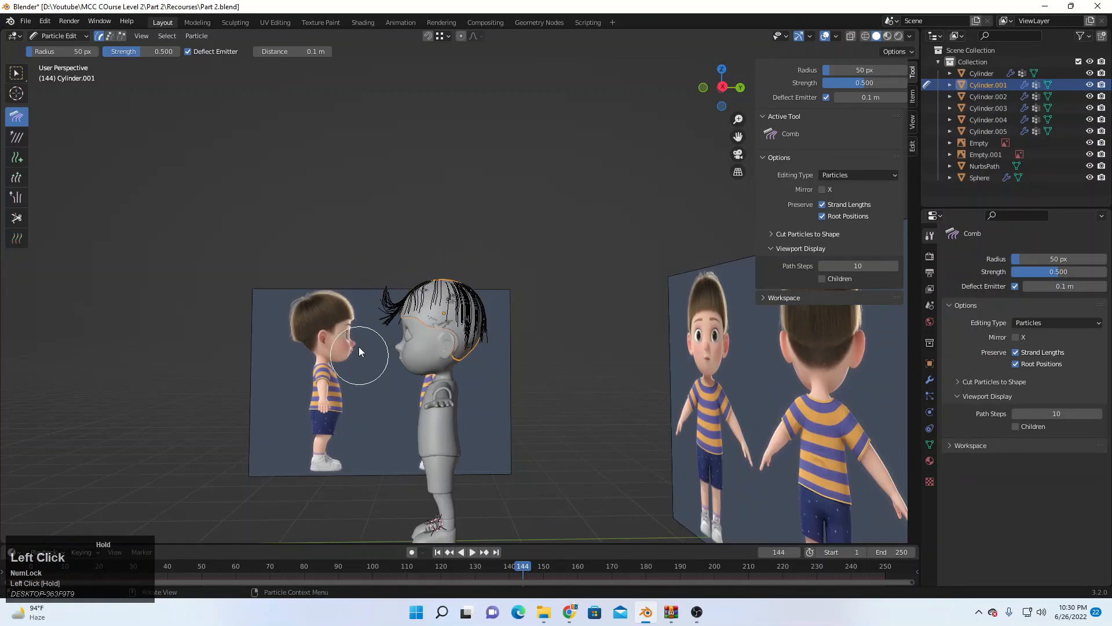
scroll(468, 380, up, 2)
middle_drag(367, 395, 474, 295)
drag(474, 294, 465, 410)
middle_drag(465, 410, 429, 370)
mouse_move(438, 303)
mouse_down()
mouse_move(467, 333)
mouse_move(458, 355)
mouse_up()
drag(438, 318, 446, 398)
middle_drag(502, 320, 475, 335)
mouse_move(449, 313)
mouse_down()
mouse_move(460, 366)
mouse_move(471, 325)
mouse_up()
Step: Add a tuft at the top of the head on the character's left side and lengthen it
middle_drag(470, 325, 450, 394)
scroll(451, 359, up, 4)
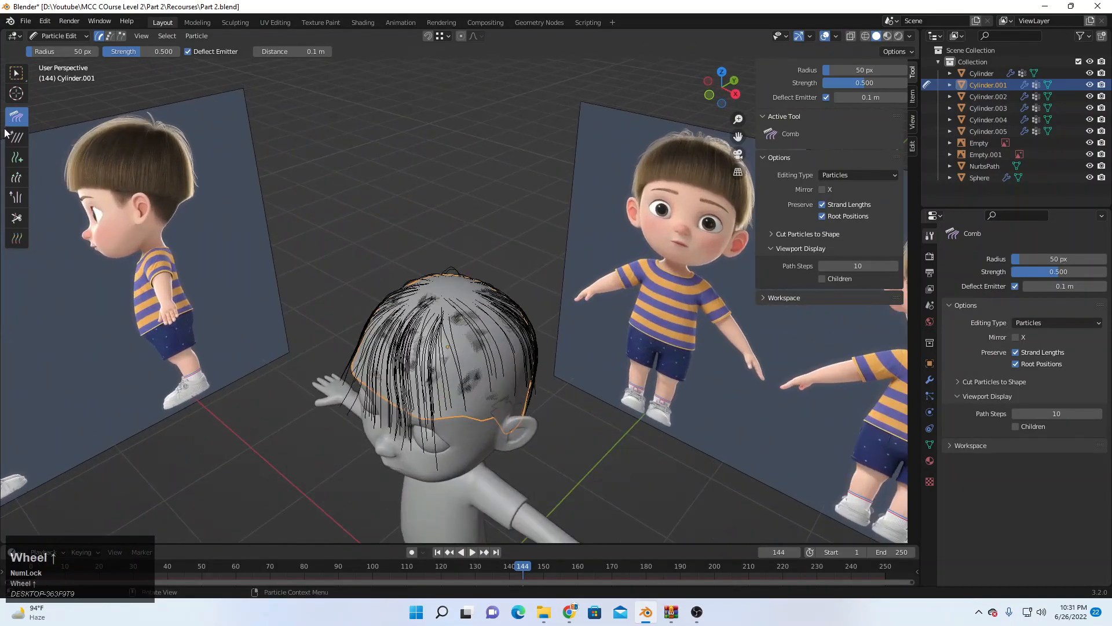
click(16, 157)
middle_drag(556, 255, 581, 248)
scroll(442, 348, up, 2)
click(462, 338)
middle_drag(462, 338, 199, 166)
click(16, 177)
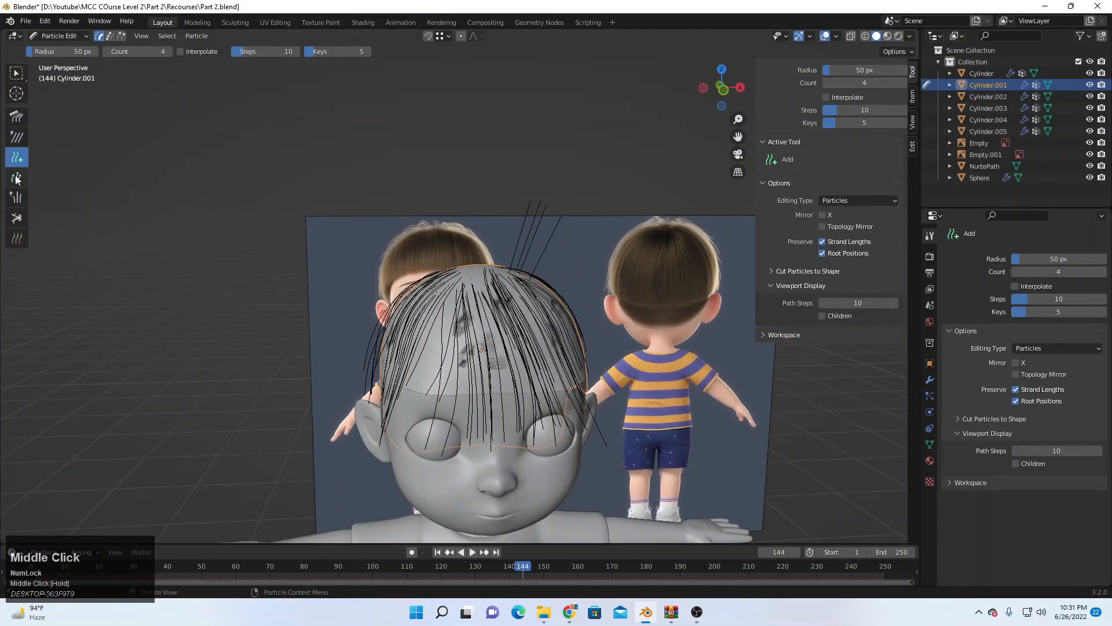
mouse_move(714, 190)
mouse_down()
mouse_move(572, 206)
mouse_move(582, 200)
mouse_move(521, 180)
mouse_up()
Step: Comb the lengthened tuft down over the character's left temple and blend it into the fringe
click(16, 117)
scroll(441, 179, down, 2)
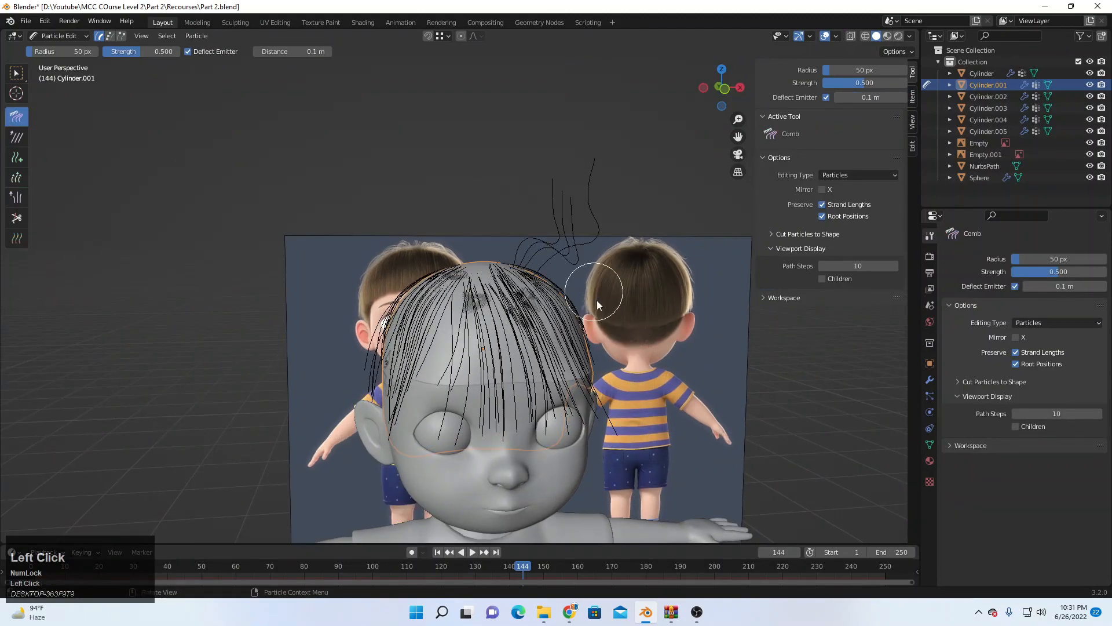
scroll(492, 232, down, 2)
drag(482, 234, 525, 277)
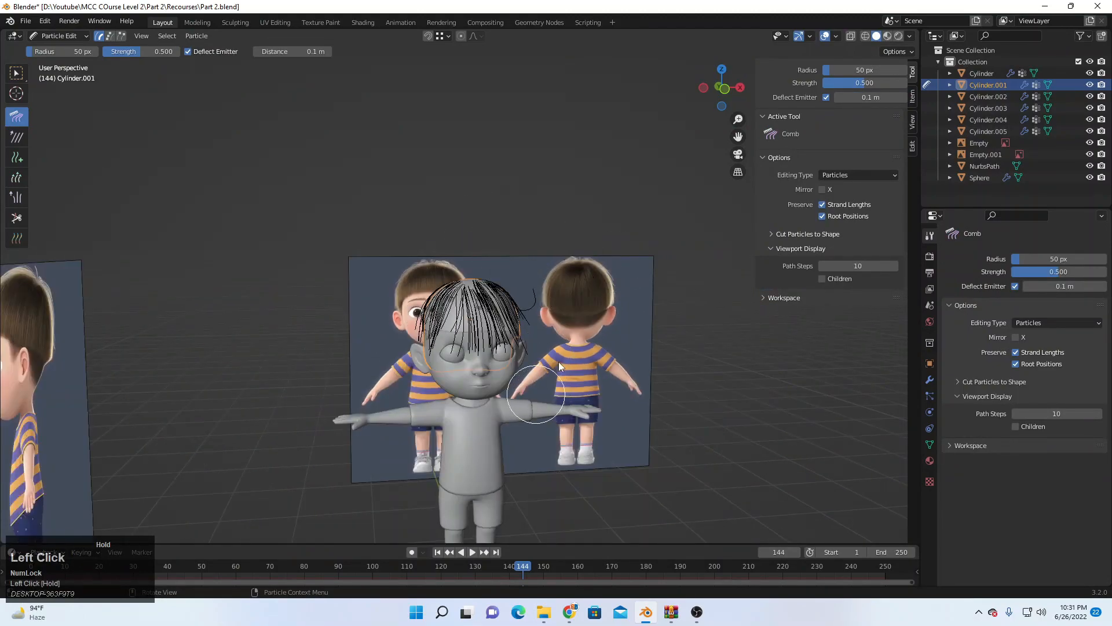
middle_drag(525, 277, 468, 322)
mouse_move(468, 322)
mouse_down()
mouse_move(488, 351)
mouse_move(454, 400)
mouse_up()
middle_drag(453, 400, 548, 367)
mouse_move(532, 313)
mouse_down()
mouse_move(511, 362)
mouse_move(467, 408)
mouse_up()
mouse_move(501, 390)
middle_down()
mouse_move(531, 380)
mouse_move(584, 328)
mouse_move(350, 289)
middle_up()
click(380, 344)
Step: Add several strands to the bare patch of the crown on the character's right side and lengthen them
middle_drag(380, 344, 250, 165)
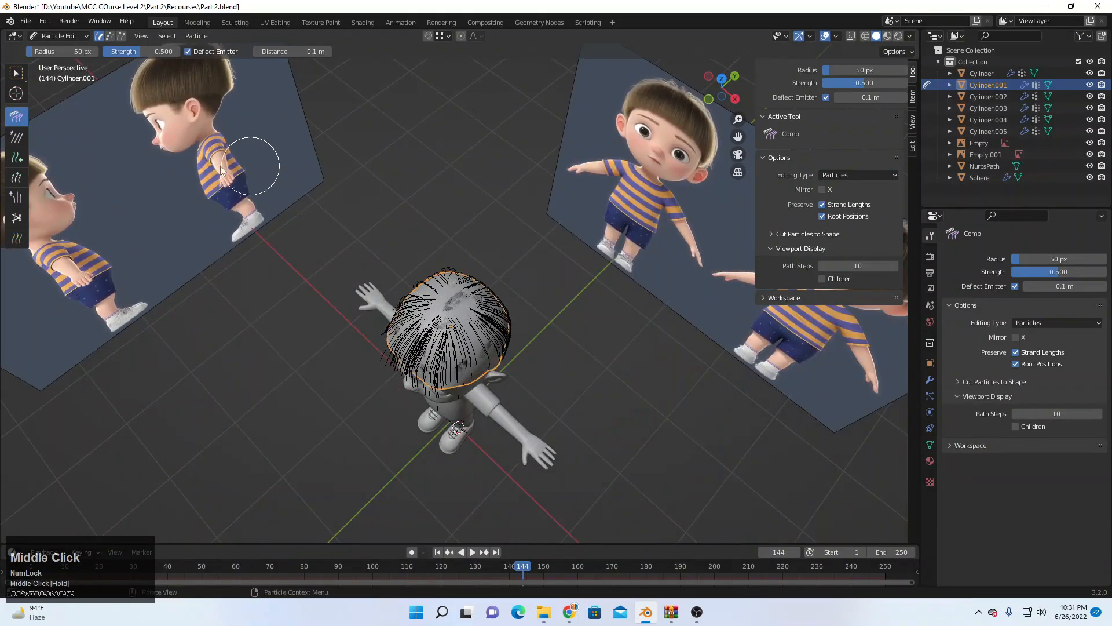
scroll(507, 281, up, 3)
middle_drag(506, 281, 505, 311)
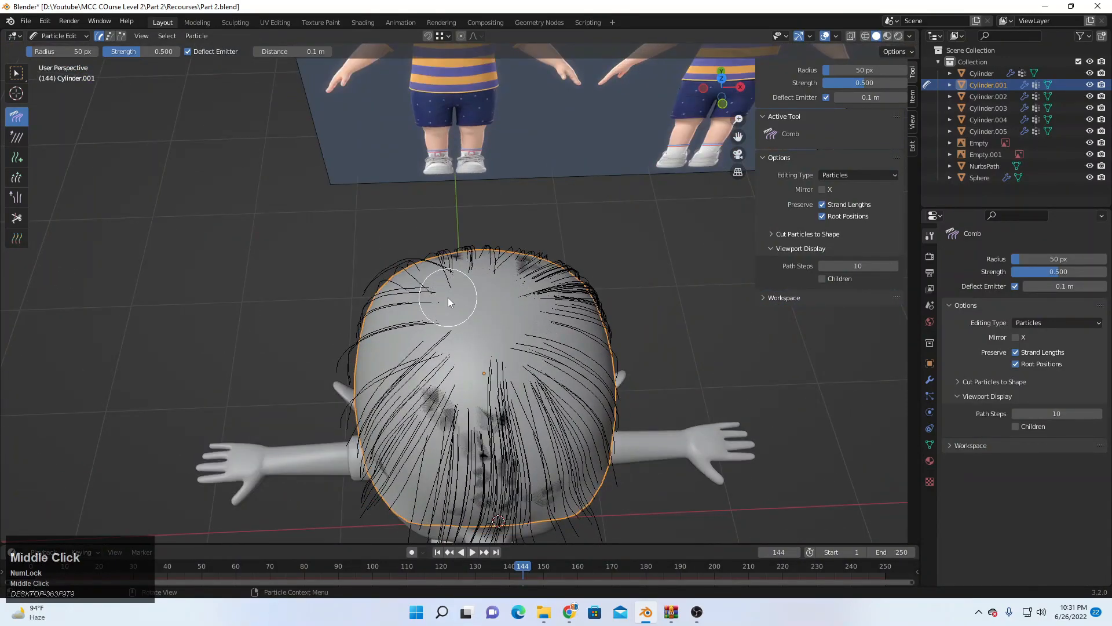
click(20, 162)
mouse_move(634, 273)
middle_down()
mouse_move(466, 314)
mouse_move(459, 297)
mouse_move(565, 198)
mouse_move(500, 196)
middle_up()
click(457, 297)
click(502, 277)
click(514, 281)
click(16, 177)
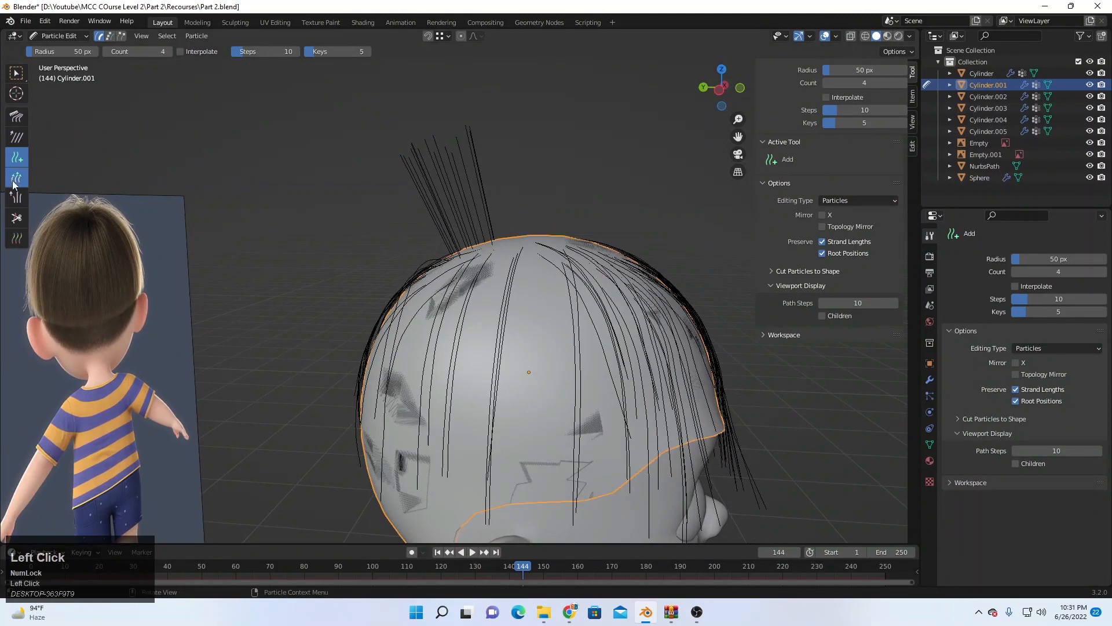
scroll(441, 200, down, 3)
click(440, 209)
click(444, 207)
Step: Comb the long crown strands forward over the top of the head and down along both sides
click(17, 117)
drag(377, 206, 514, 235)
drag(423, 233, 591, 237)
drag(466, 220, 569, 269)
mouse_move(573, 246)
middle_down()
mouse_move(550, 285)
mouse_move(513, 220)
middle_up()
mouse_move(554, 261)
mouse_down()
mouse_move(604, 333)
mouse_move(596, 416)
mouse_up()
mouse_move(596, 417)
middle_down()
mouse_move(652, 370)
mouse_move(551, 361)
mouse_move(501, 248)
middle_up()
drag(476, 305, 504, 378)
middle_drag(505, 342, 398, 350)
mouse_move(396, 348)
mouse_down()
mouse_move(386, 457)
mouse_move(429, 367)
mouse_move(384, 436)
mouse_up()
drag(444, 343, 464, 448)
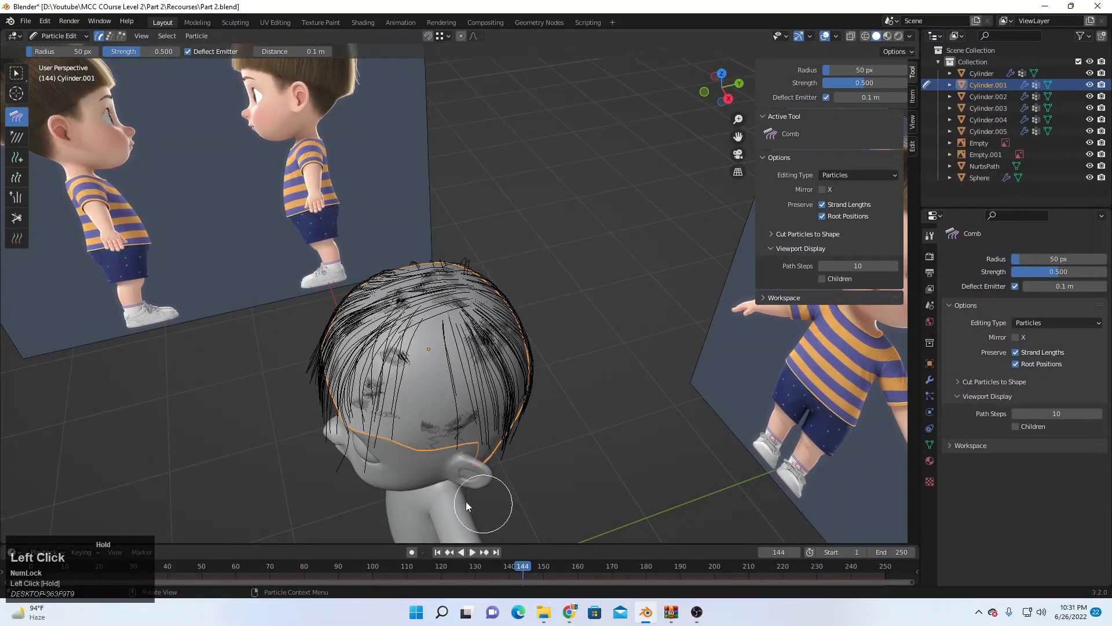
Step: Add strands to the thin area of the crown on the character's left side and lengthen them
click(16, 157)
scroll(447, 353, up, 2)
click(412, 342)
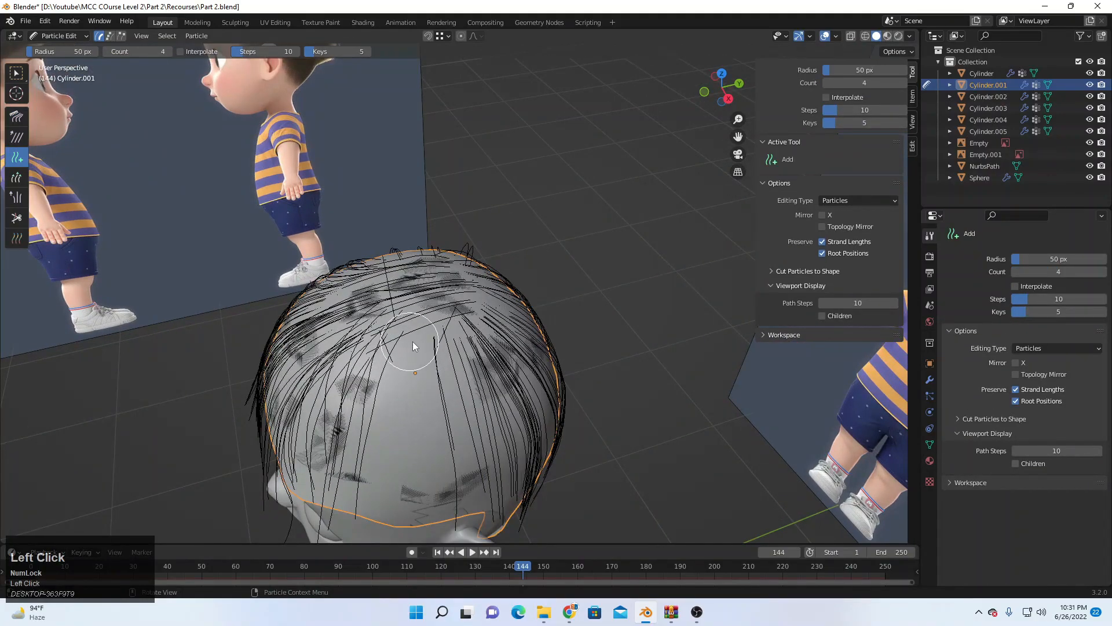
middle_drag(413, 343, 93, 185)
click(17, 177)
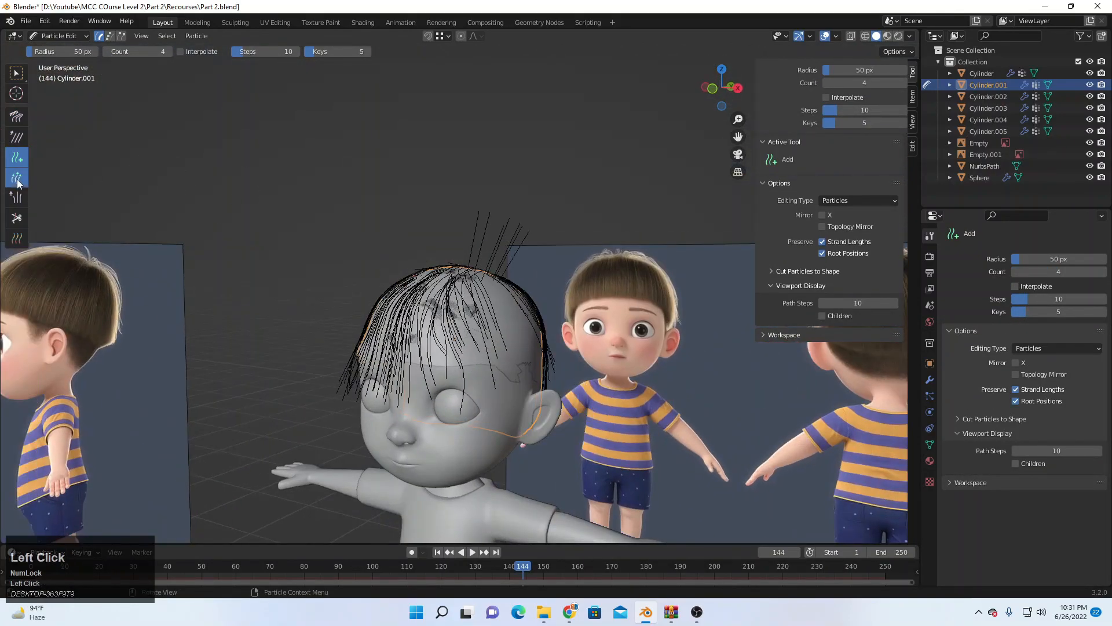
mouse_move(560, 206)
mouse_down()
mouse_move(539, 217)
mouse_move(83, 160)
mouse_up()
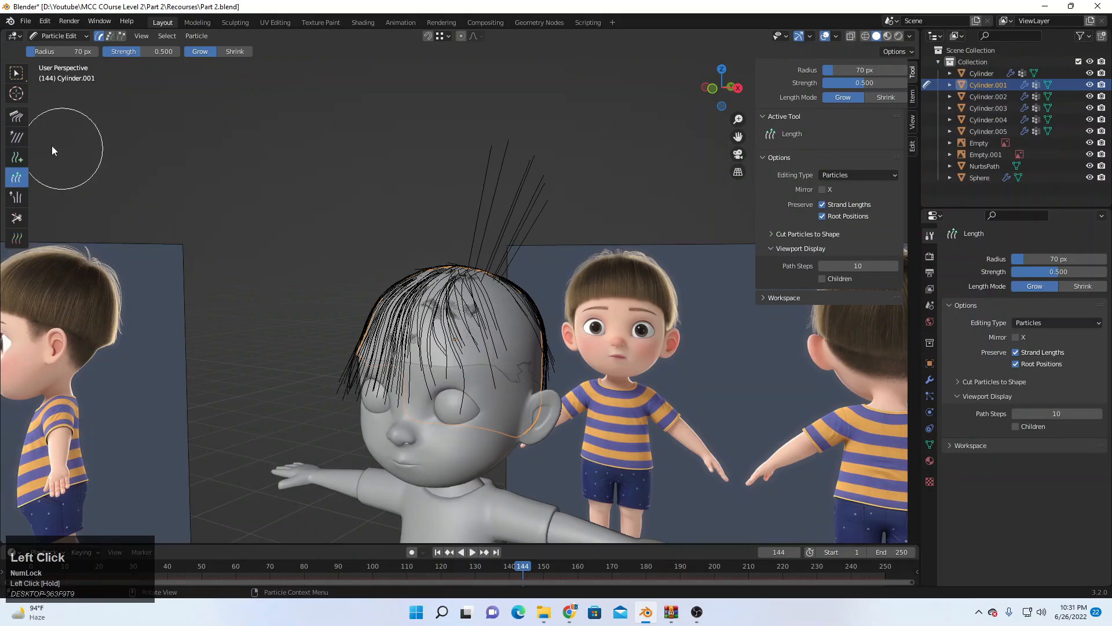
Step: Comb the newly lengthened crown strands down the character's left side toward the ear
click(8, 119)
mouse_move(116, 121)
middle_down()
mouse_move(458, 140)
mouse_move(526, 183)
mouse_move(522, 237)
mouse_move(529, 194)
mouse_move(499, 188)
middle_up()
mouse_move(500, 189)
mouse_down()
mouse_move(499, 256)
mouse_move(541, 256)
mouse_move(552, 281)
mouse_up()
drag(568, 374, 548, 335)
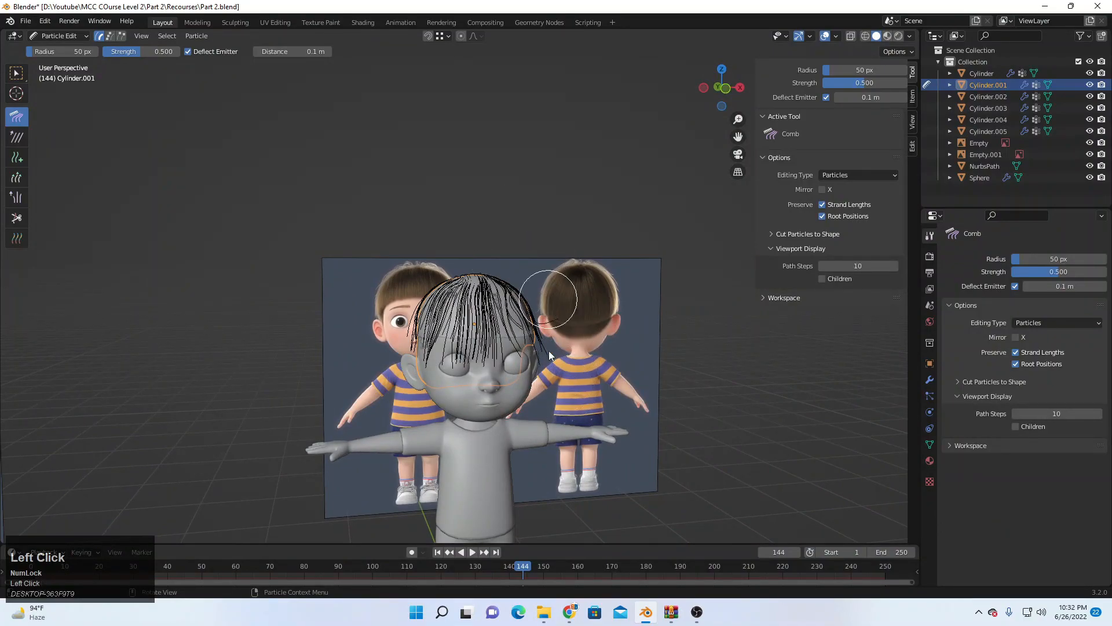
Step: Comb the fringe and side strands straight down around the head to even out their spacing
mouse_move(571, 356)
middle_down()
mouse_move(470, 427)
mouse_move(451, 324)
middle_up()
mouse_move(451, 323)
mouse_down()
mouse_move(409, 293)
mouse_move(410, 376)
mouse_up()
mouse_move(513, 408)
middle_down()
mouse_move(426, 378)
mouse_move(416, 394)
middle_up()
mouse_move(416, 394)
mouse_down()
mouse_move(461, 298)
mouse_move(453, 391)
mouse_up()
middle_drag(472, 399, 414, 370)
drag(441, 314, 443, 386)
middle_drag(510, 369, 357, 402)
scroll(430, 385, up, 2)
drag(430, 342, 442, 397)
drag(465, 325, 462, 368)
mouse_move(375, 392)
middle_down()
mouse_move(392, 336)
mouse_move(478, 325)
mouse_move(537, 342)
middle_up()
scroll(392, 335, up, 1)
mouse_move(510, 385)
mouse_down()
mouse_move(480, 428)
mouse_move(488, 458)
mouse_up()
Step: Trim the hair ends along the fringe and above the ear with the Cut brush in right orthographic view
scroll(488, 459, down, 5)
mouse_move(463, 446)
middle_down()
mouse_move(533, 422)
mouse_move(574, 374)
middle_up()
scroll(578, 370, up, 3)
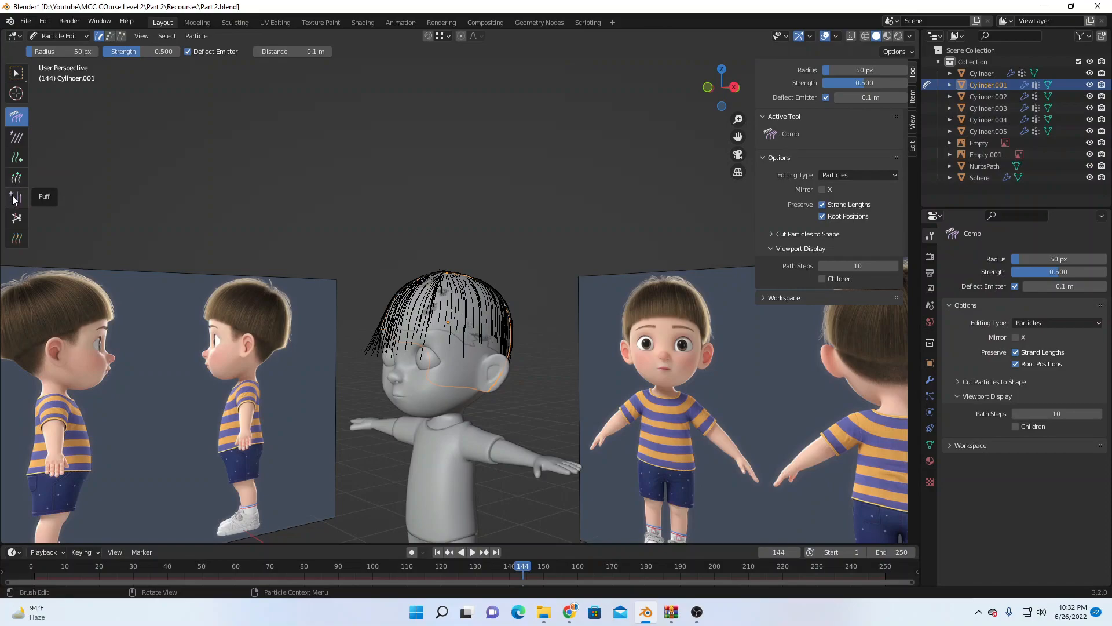
click(17, 218)
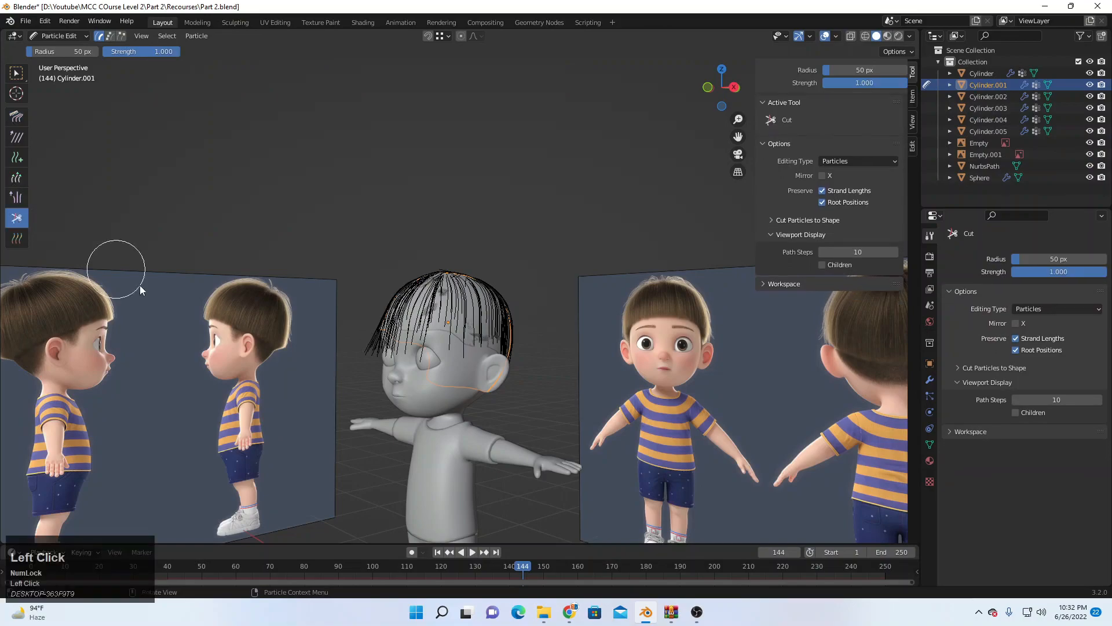
middle_drag(401, 389, 388, 389)
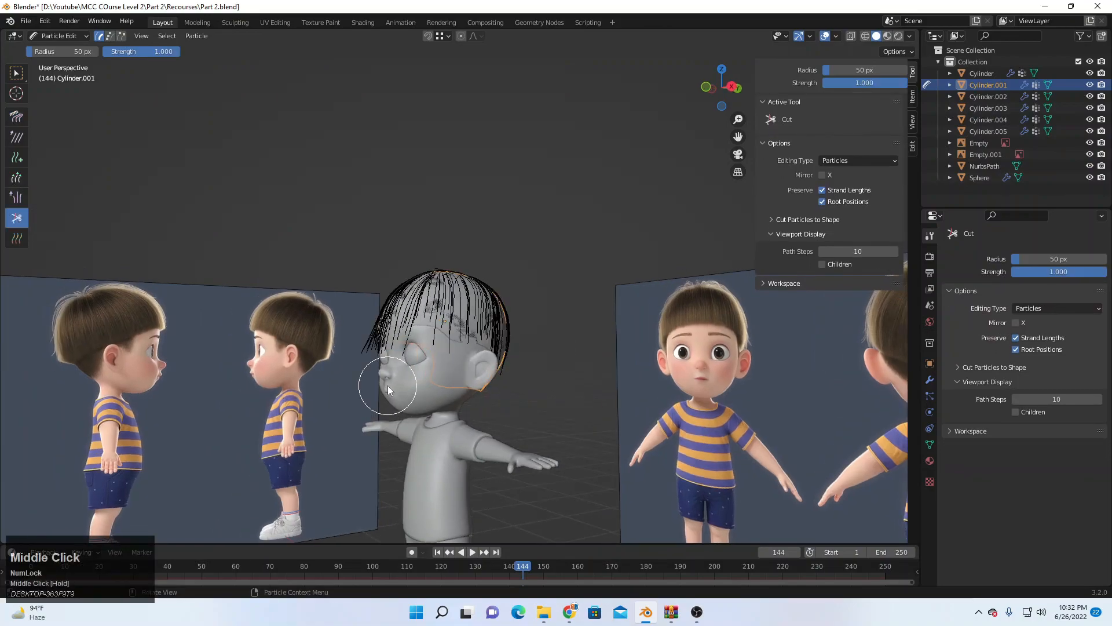
key(KP_3)
scroll(389, 371, up, 5)
key(z)
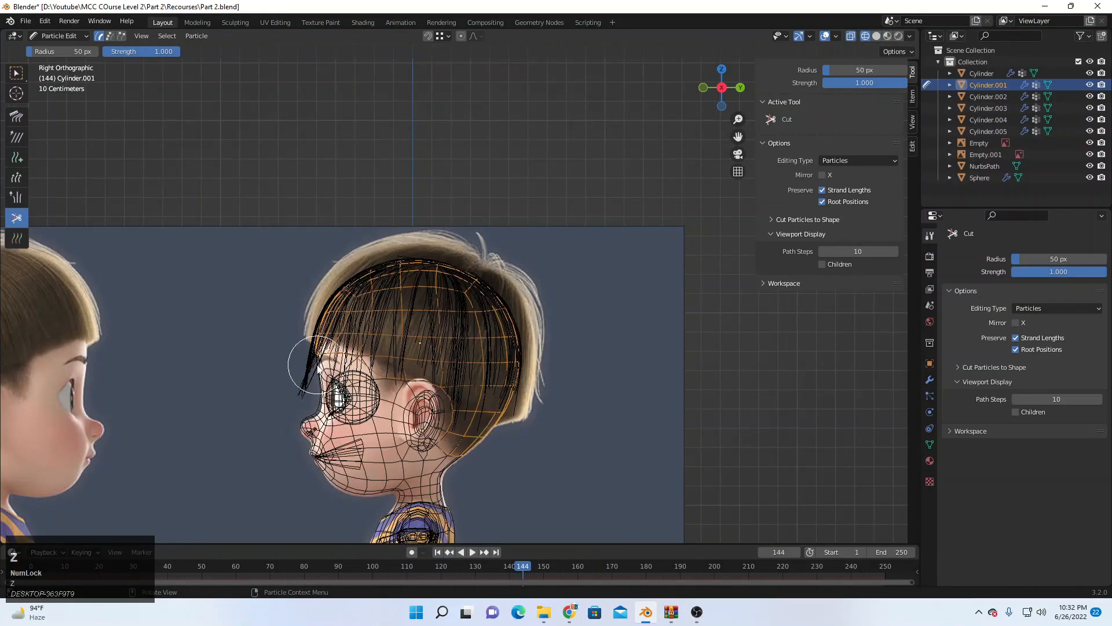
key(z)
drag(296, 363, 476, 442)
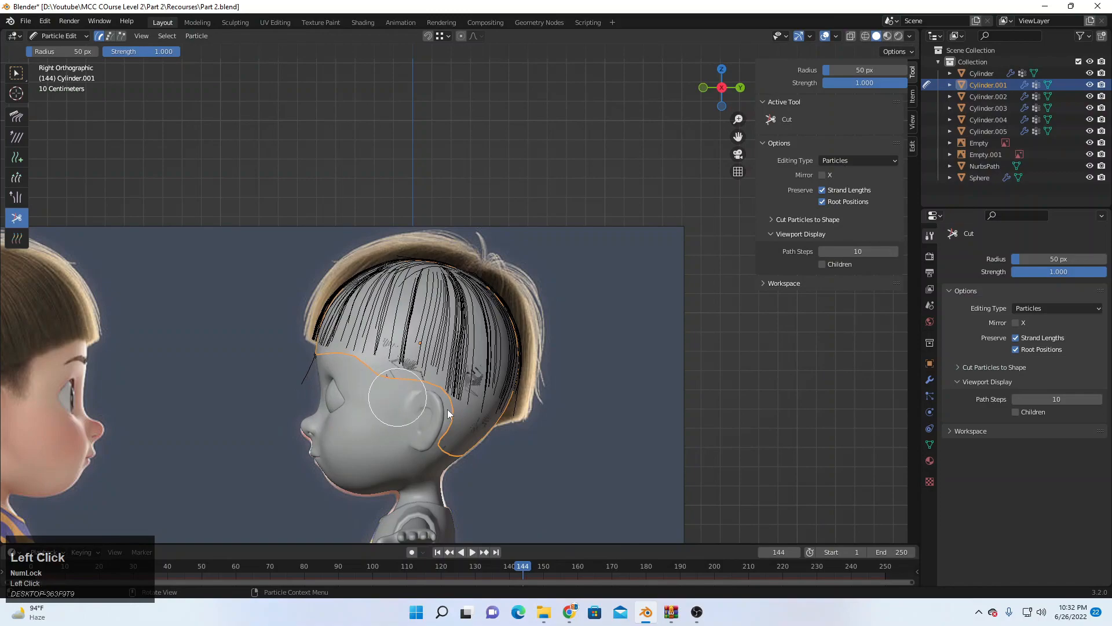
drag(400, 398, 588, 467)
middle_drag(252, 387, 610, 364)
mouse_move(608, 363)
mouse_down()
mouse_move(456, 411)
mouse_move(561, 374)
mouse_up()
key(ctrl+z)
Step: Leave Particle Edit mode for Object Mode and deselect the scalp mesh
middle_drag(431, 415, 582, 407)
scroll(493, 401, up, 2)
scroll(494, 401, down, 4)
middle_drag(464, 401, 519, 461)
key(Tab)
click(523, 427)
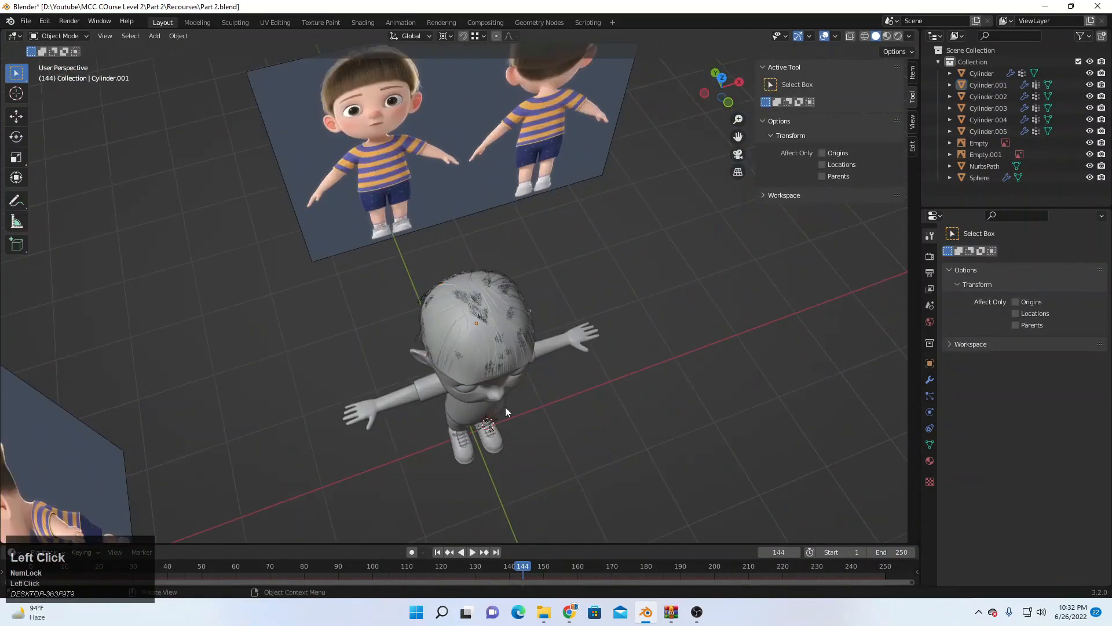
Step: Select the scalp mesh and try moving it, cancelling the move
scroll(505, 408, up, 4)
middle_drag(506, 408, 549, 279)
click(550, 280)
key(g)
right_click(844, 311)
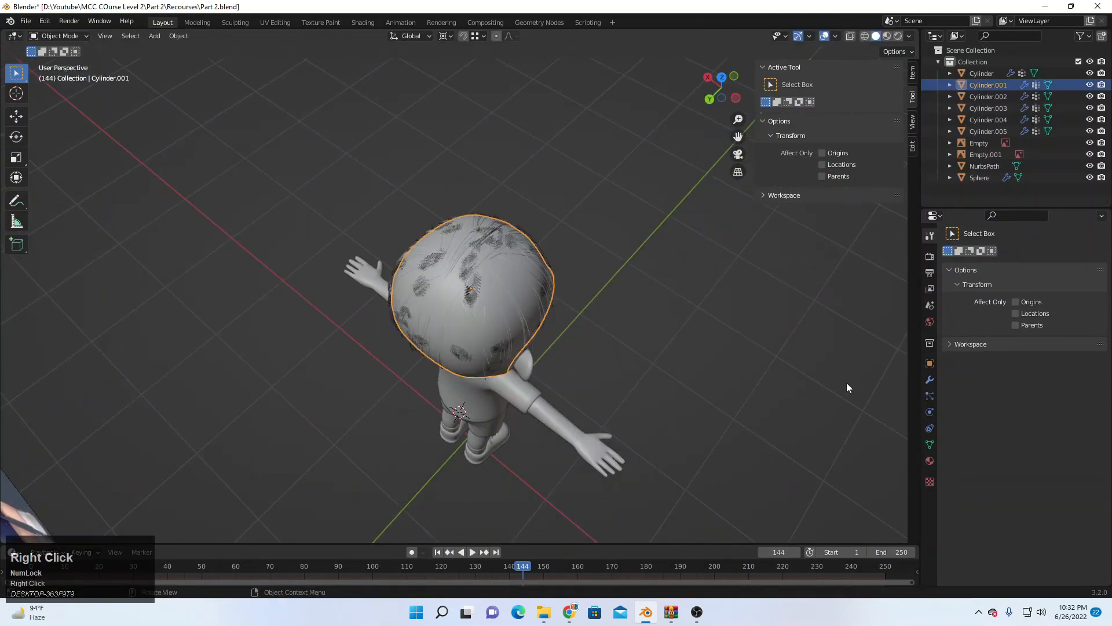
Step: Turn off Show Emitter in the render settings of the scalp's hair particle system
middle_drag(580, 371, 544, 387)
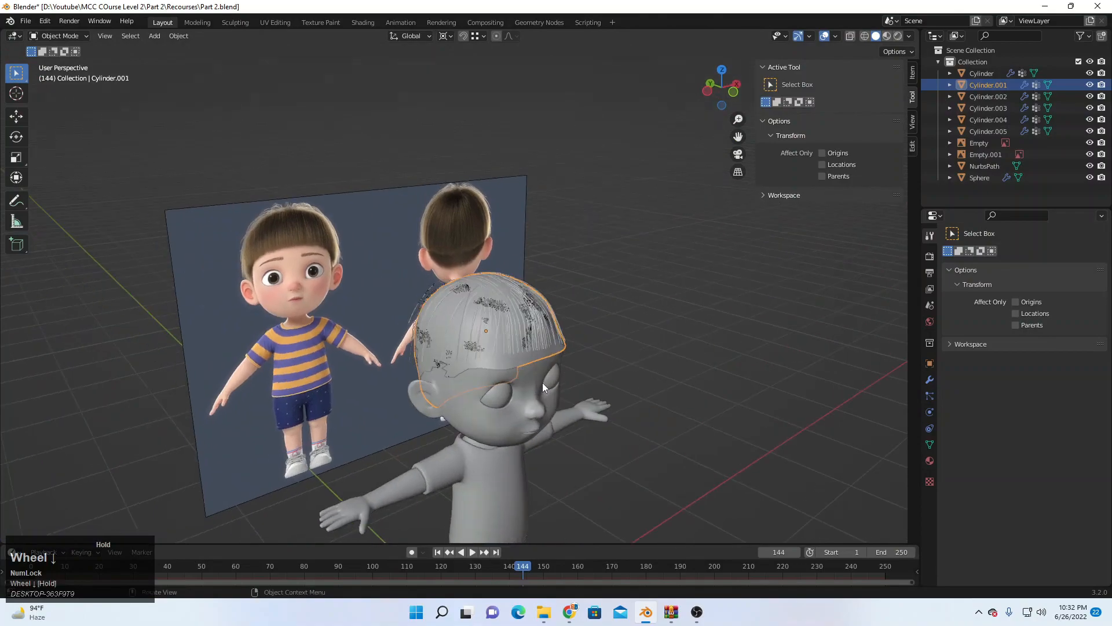
click(930, 397)
scroll(944, 431, down, 2)
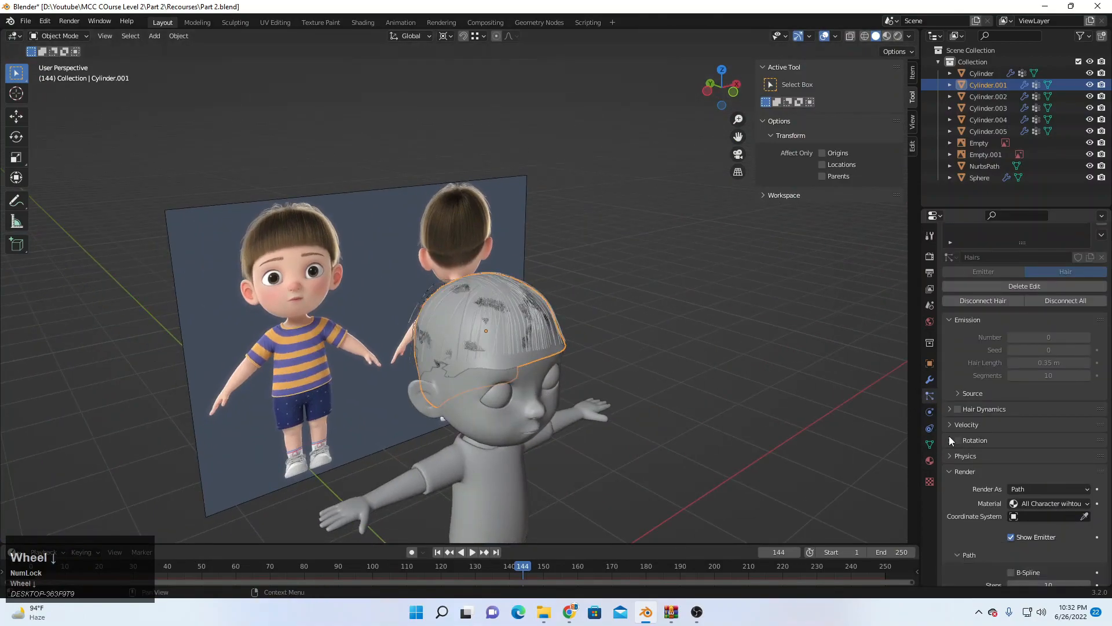
scroll(1003, 458, down, 5)
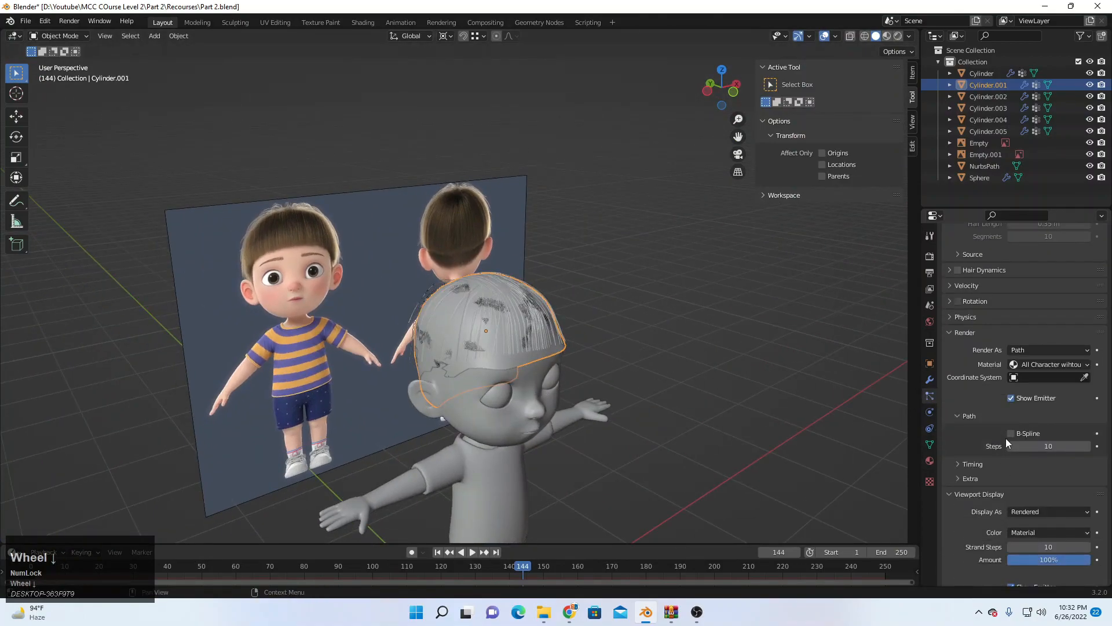
click(1011, 398)
Step: Turn off Show Emitter in the viewport display settings of the scalp's hair particle system
key(g)
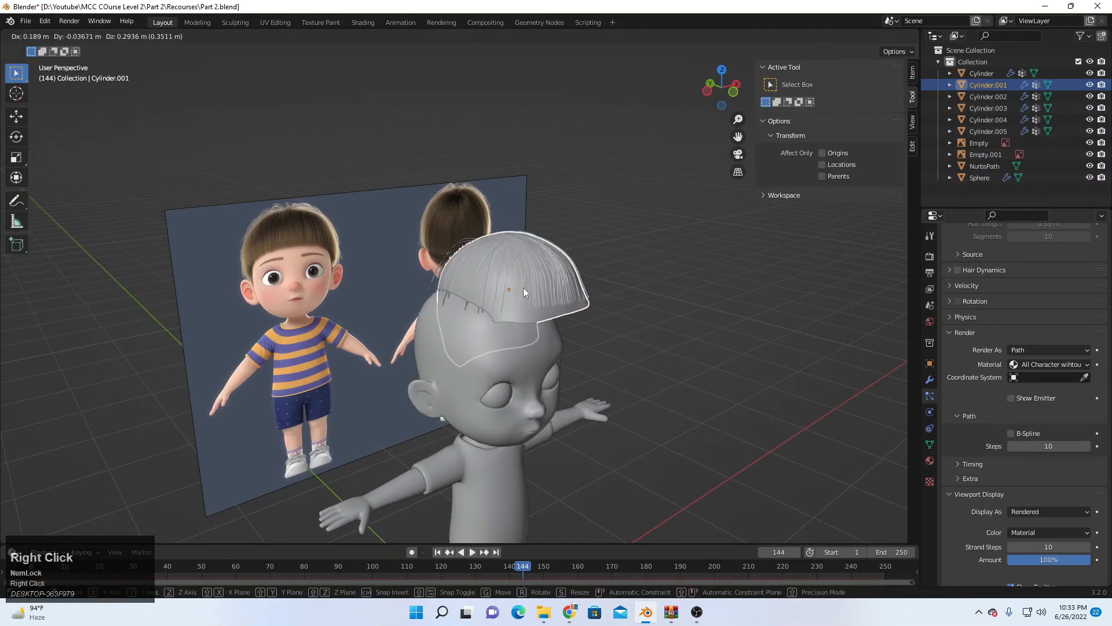
right_click(517, 290)
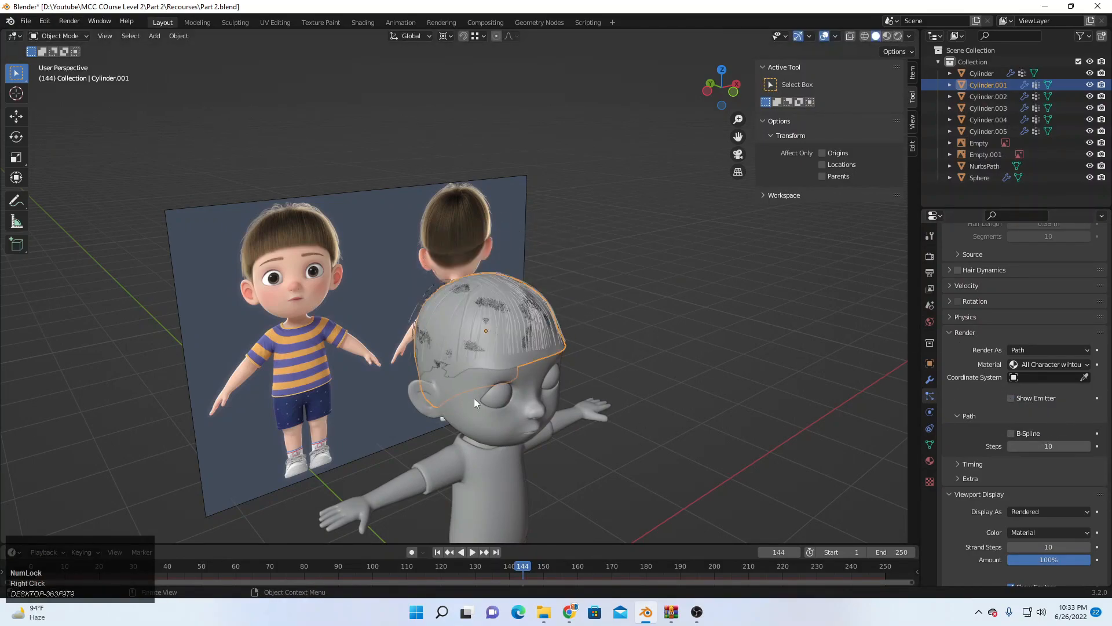
scroll(1007, 492, down, 3)
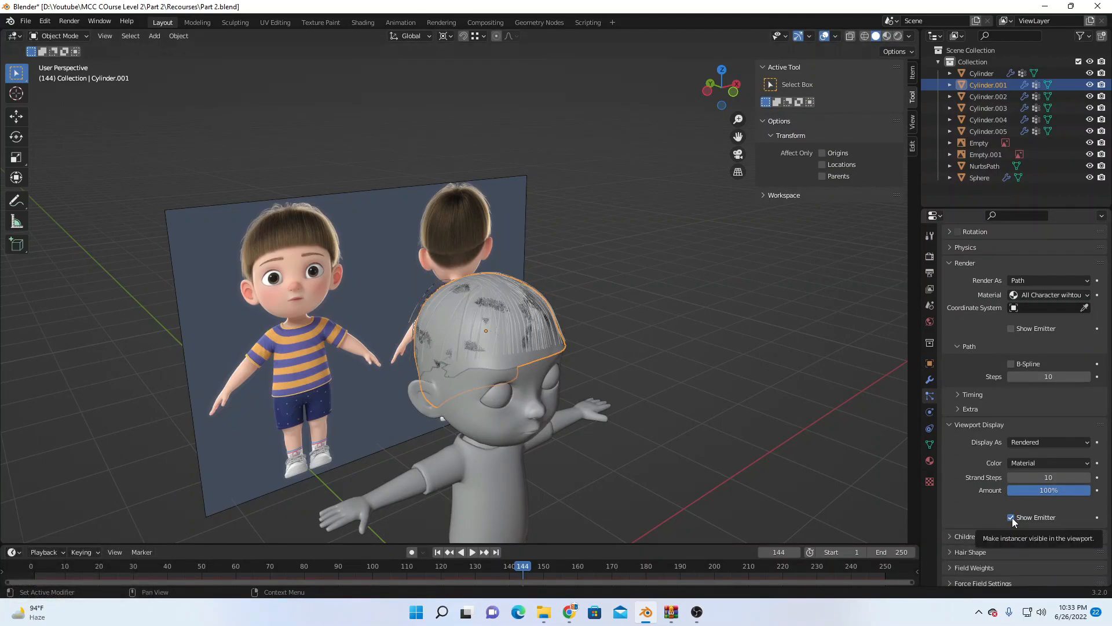
click(1011, 517)
Step: Try moving the scalp hair away from the head several times, cancelling each move
middle_drag(649, 458, 518, 352)
scroll(517, 352, down, 2)
click(601, 443)
middle_drag(601, 442, 462, 360)
click(461, 331)
key(g)
right_click(467, 329)
key(g)
right_click(493, 317)
scroll(453, 316, up, 2)
middle_drag(399, 329, 435, 409)
key(g)
right_click(487, 332)
key(g)
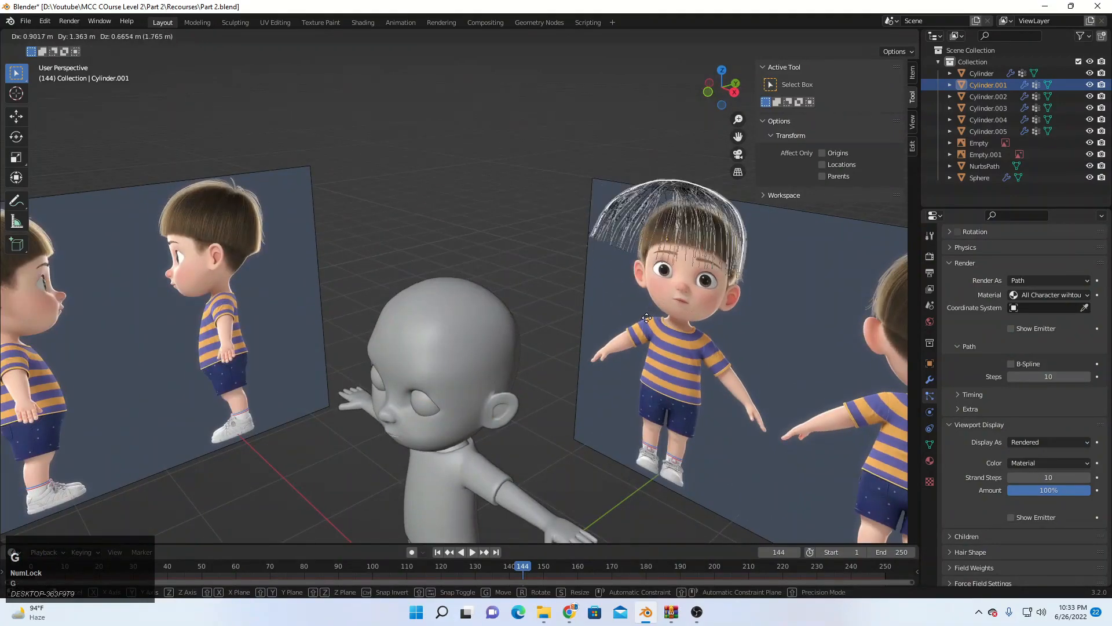
right_click(617, 297)
key(g)
right_click(506, 331)
shift+middle_drag(506, 331, 550, 305)
scroll(545, 391, down, 2)
scroll(533, 299, up, 3)
middle_drag(470, 253, 429, 272)
Step: Set the transform pivot point to Median Point
click(448, 38)
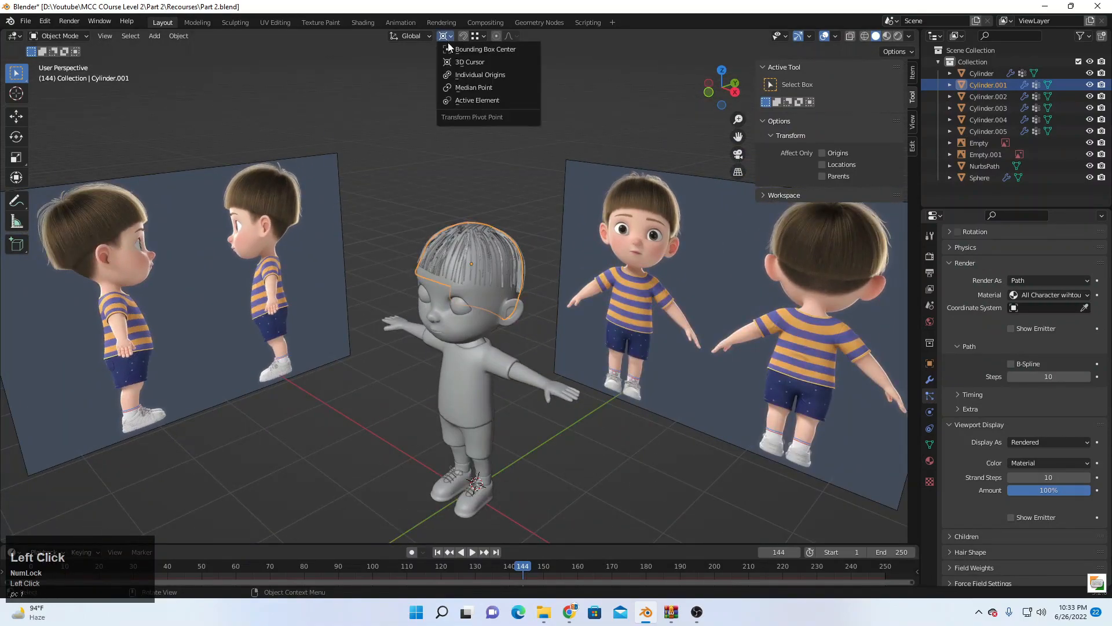
middle_drag(514, 272, 482, 384)
middle_drag(471, 252, 457, 286)
scroll(416, 283, up, 4)
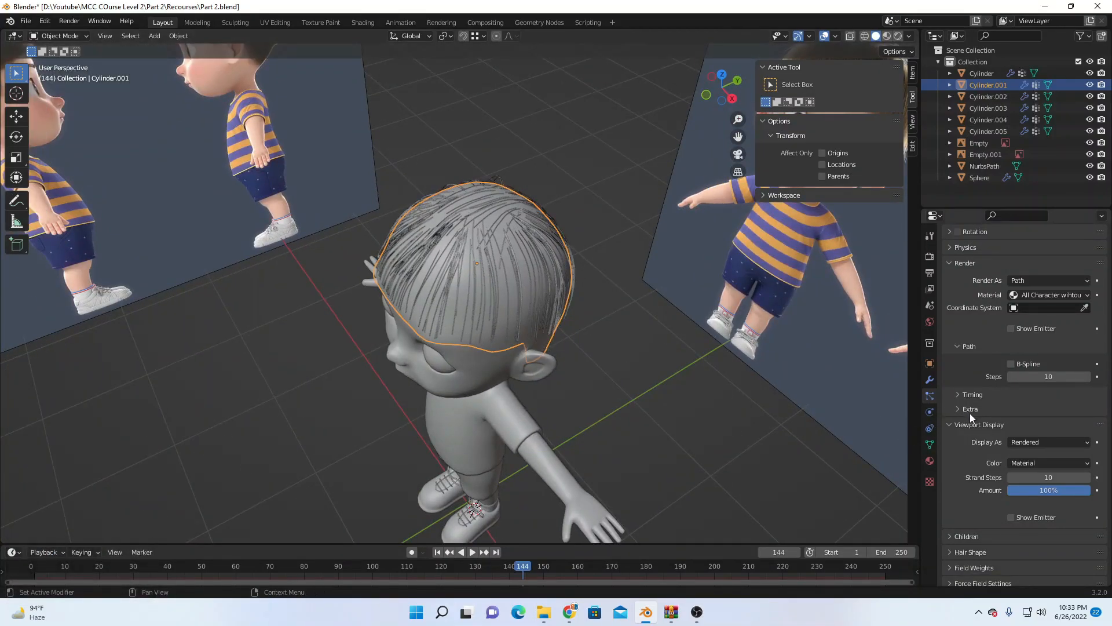
Step: Set the child hair type of the scalp's particle system to Simple
scroll(950, 422, down, 3)
click(965, 484)
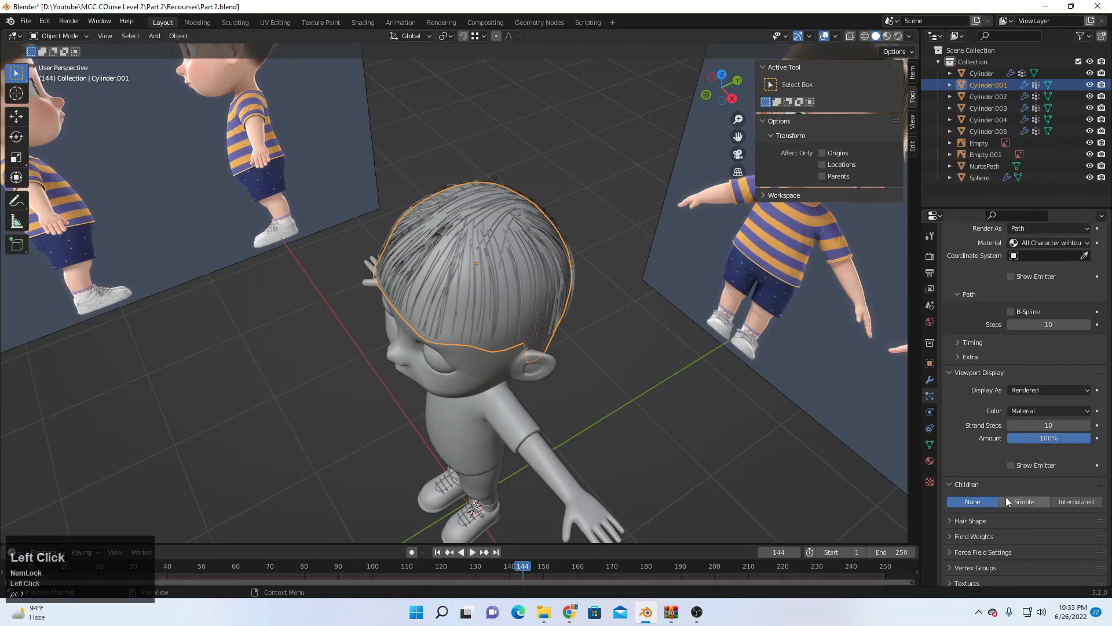
click(1031, 505)
middle_drag(735, 486, 986, 500)
Step: Set the radius of the child hairs to 0.02 m
scroll(1020, 518, down, 4)
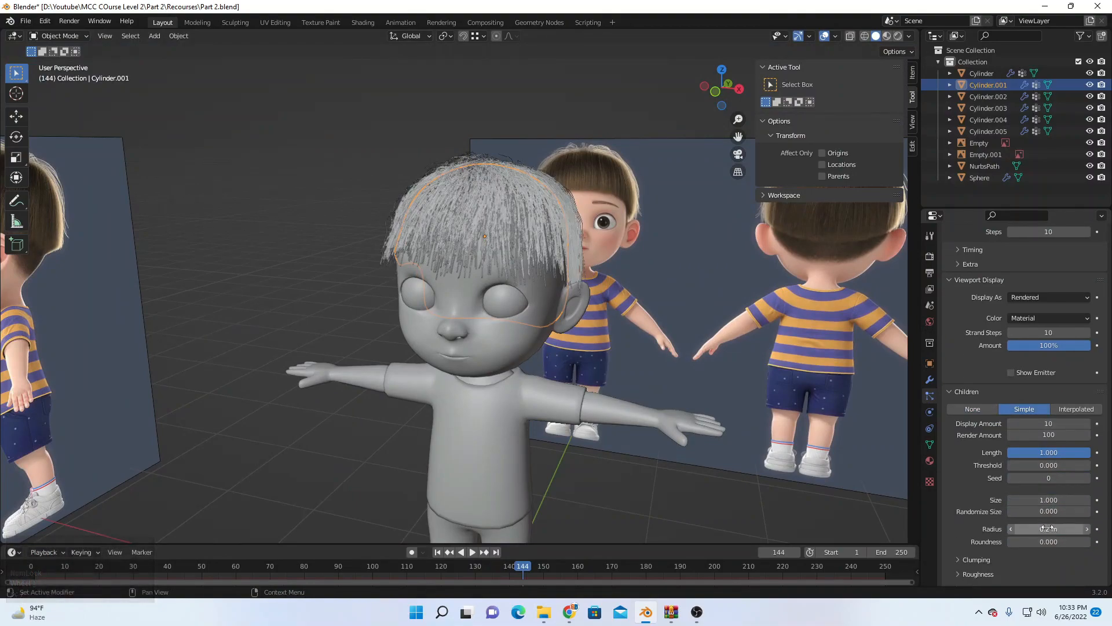
click(1045, 529)
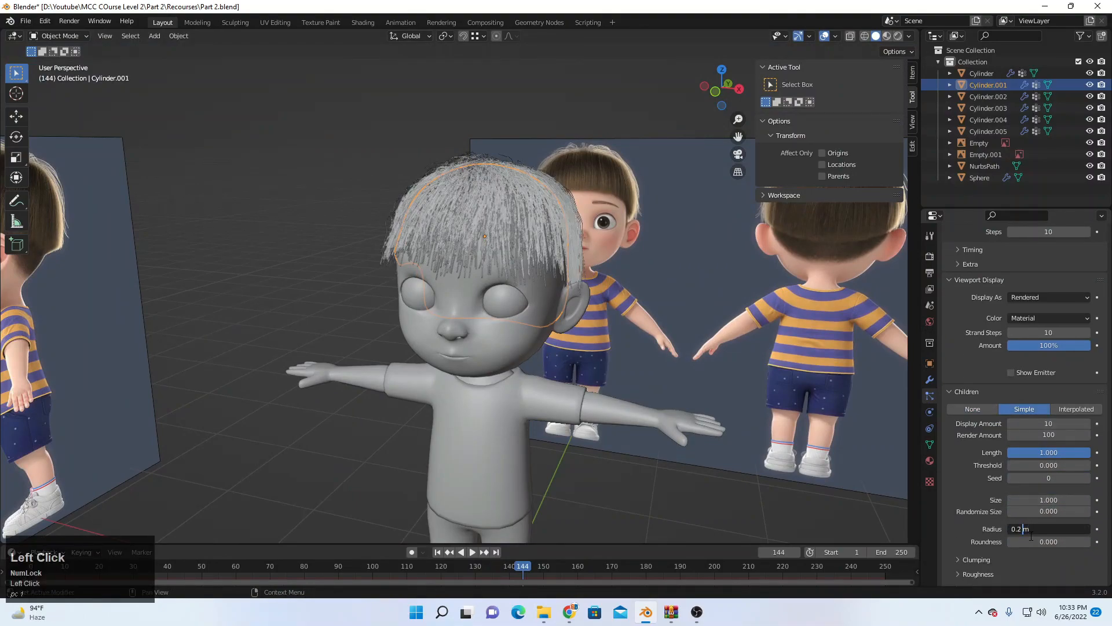
key(Left)
text(0)
key(Return)
middle_drag(620, 271, 425, 296)
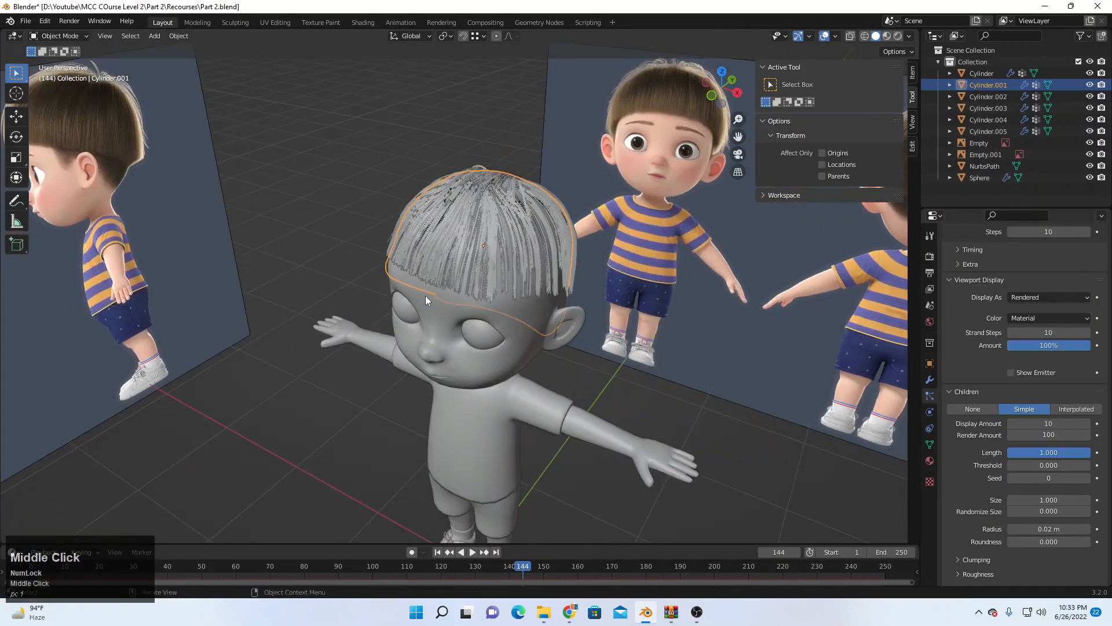
scroll(426, 284, up, 3)
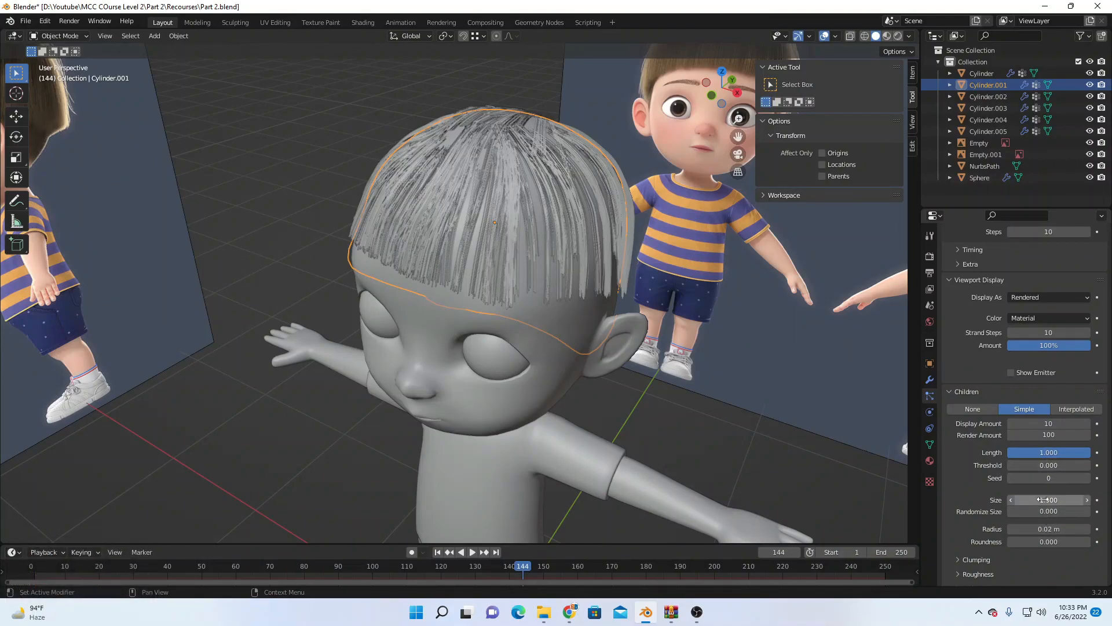
Step: Set the radius of the child hairs to 0.05 m and check the hair coverage around the head
click(1045, 528)
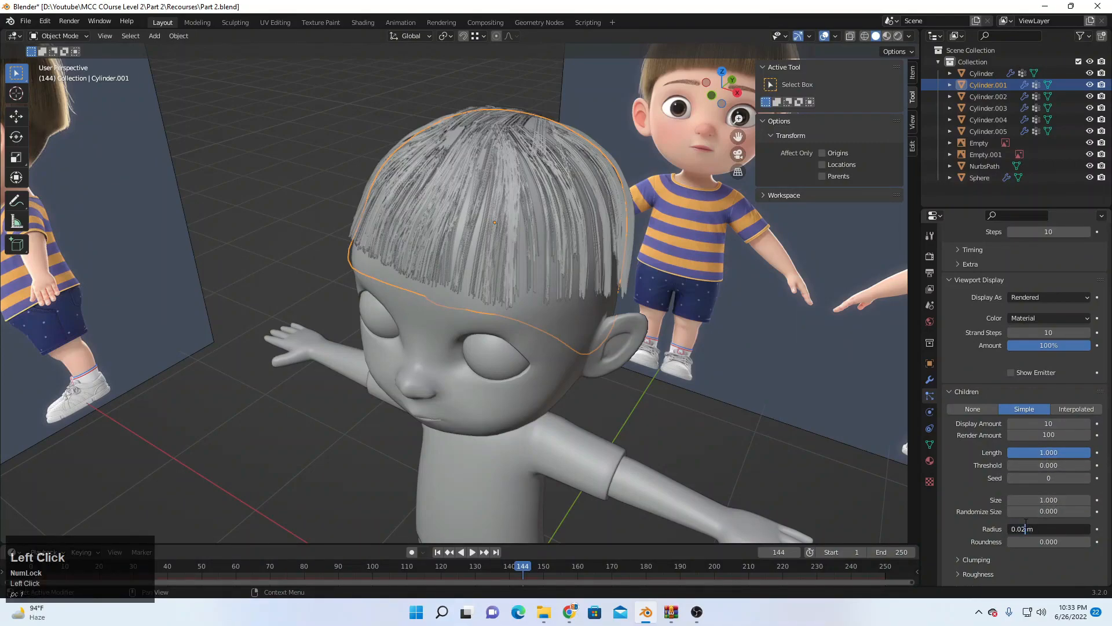
text(5)
key(Return)
scroll(468, 136, down, 5)
middle_drag(468, 135, 511, 179)
click(439, 149)
scroll(878, 501, up, 3)
middle_drag(879, 501, 486, 232)
scroll(565, 395, down, 3)
Step: Switch the scalp mesh to Particle Edit mode and add strands on the sparse side of the scalp with the Add brush
click(485, 232)
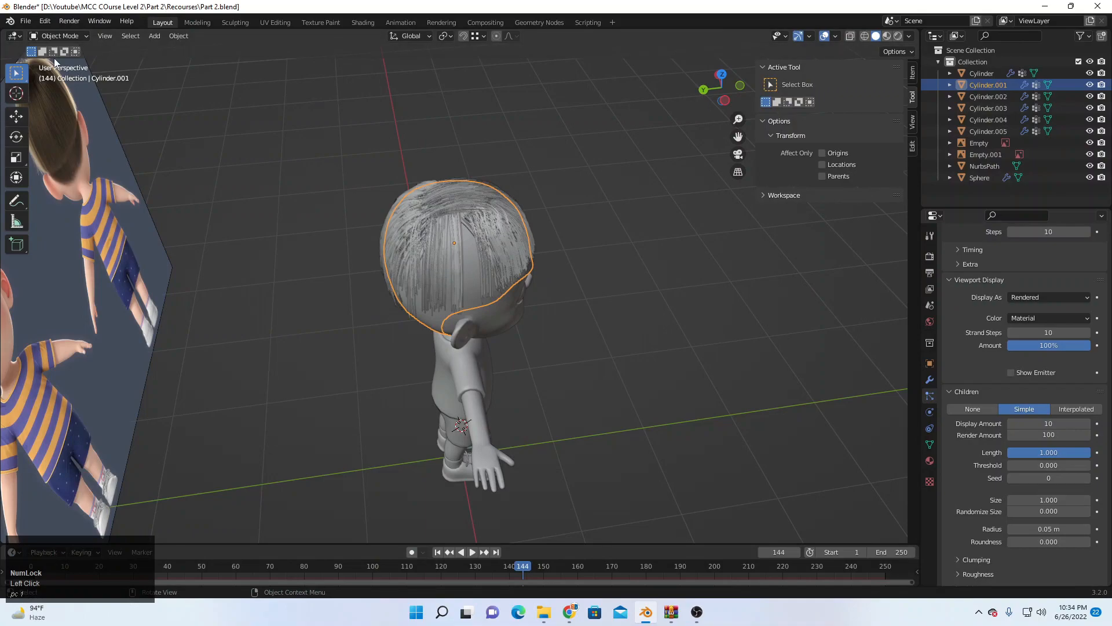
click(64, 36)
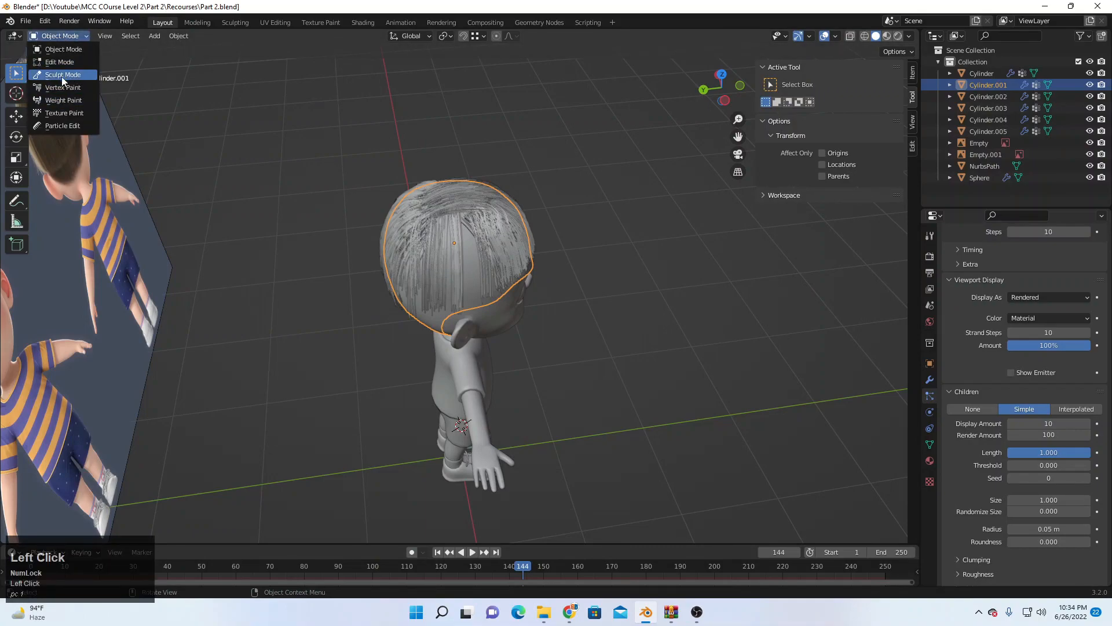
click(81, 126)
scroll(446, 249, up, 4)
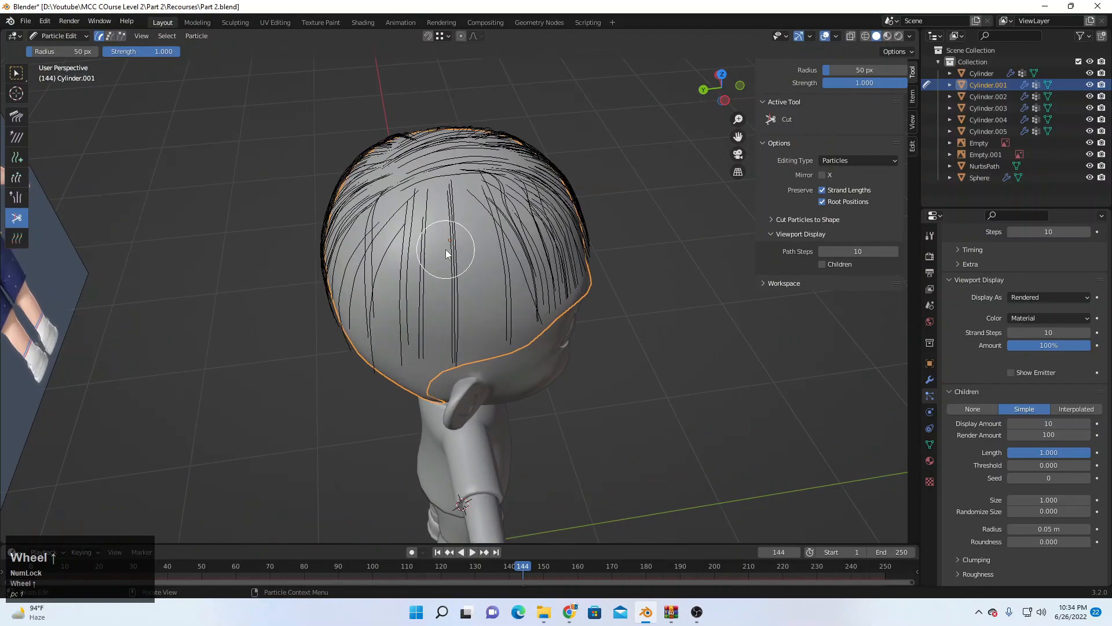
click(16, 157)
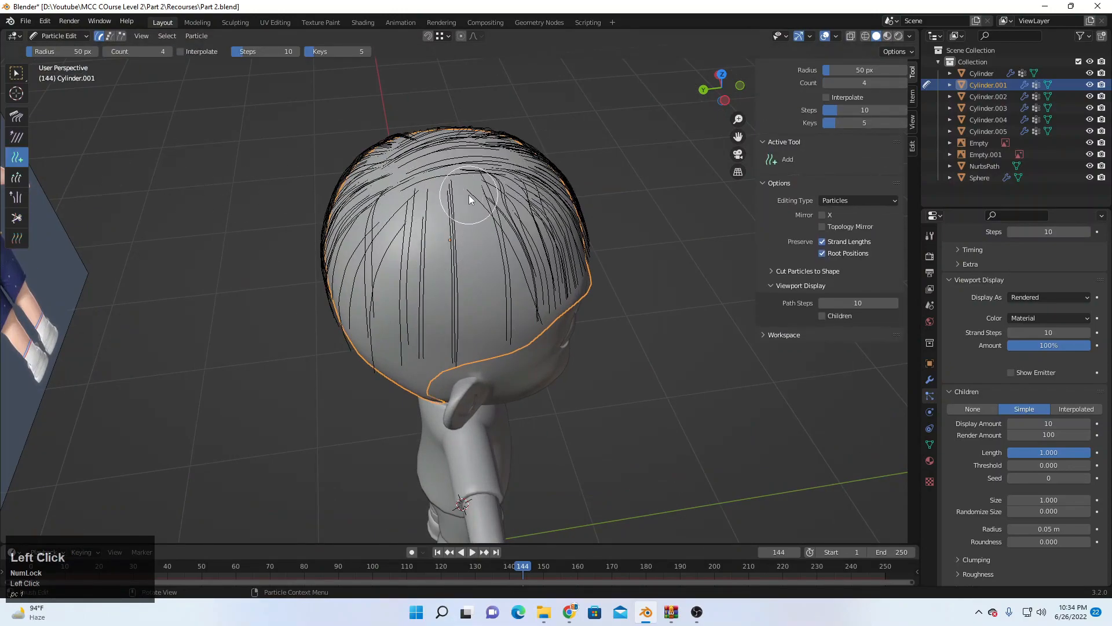
scroll(464, 192, down, 1)
middle_drag(449, 213, 563, 287)
middle_drag(563, 287, 559, 256)
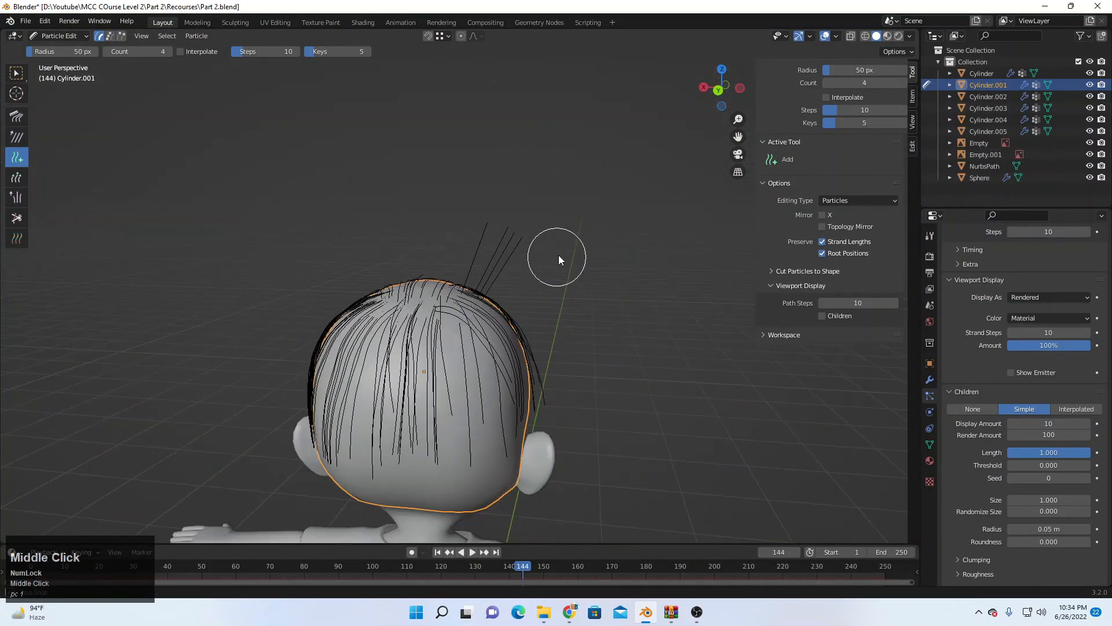
Step: Lengthen the newly added strands with the Length brush
scroll(560, 256, up, 1)
click(17, 177)
mouse_move(494, 206)
mouse_down()
mouse_move(544, 219)
mouse_move(559, 184)
mouse_up()
Step: Comb the new strands down over the side of the head above the ear
click(16, 117)
scroll(529, 129, down, 2)
mouse_move(533, 141)
middle_down()
mouse_move(497, 241)
mouse_move(526, 219)
mouse_move(489, 226)
middle_up()
mouse_move(489, 226)
mouse_down()
mouse_move(527, 300)
mouse_move(497, 254)
mouse_up()
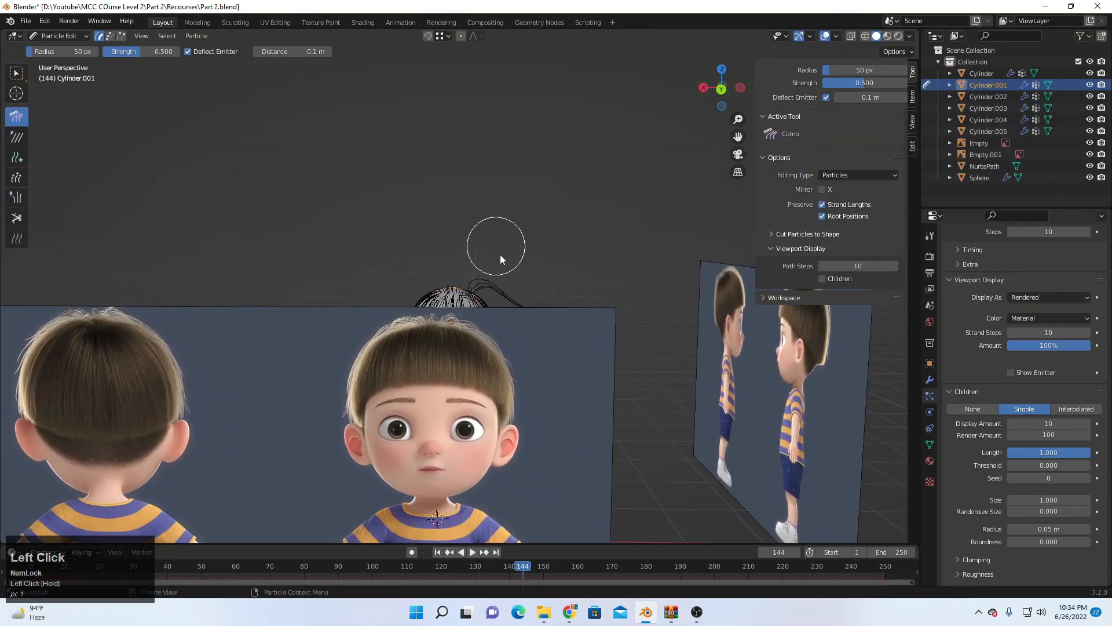
middle_drag(525, 353, 591, 205)
drag(529, 208, 553, 366)
scroll(551, 348, down, 1)
middle_drag(552, 336, 447, 287)
drag(447, 287, 425, 355)
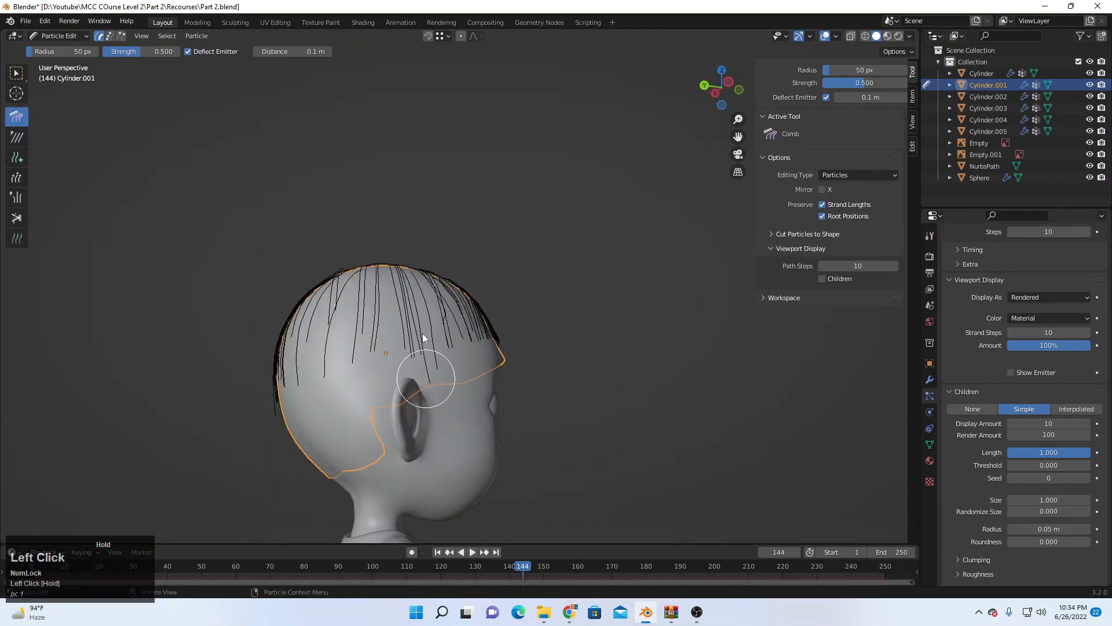
middle_drag(510, 396, 620, 366)
mouse_move(620, 366)
mouse_down()
mouse_move(599, 355)
mouse_move(551, 375)
mouse_move(589, 371)
mouse_move(578, 366)
mouse_up()
middle_drag(572, 400, 439, 328)
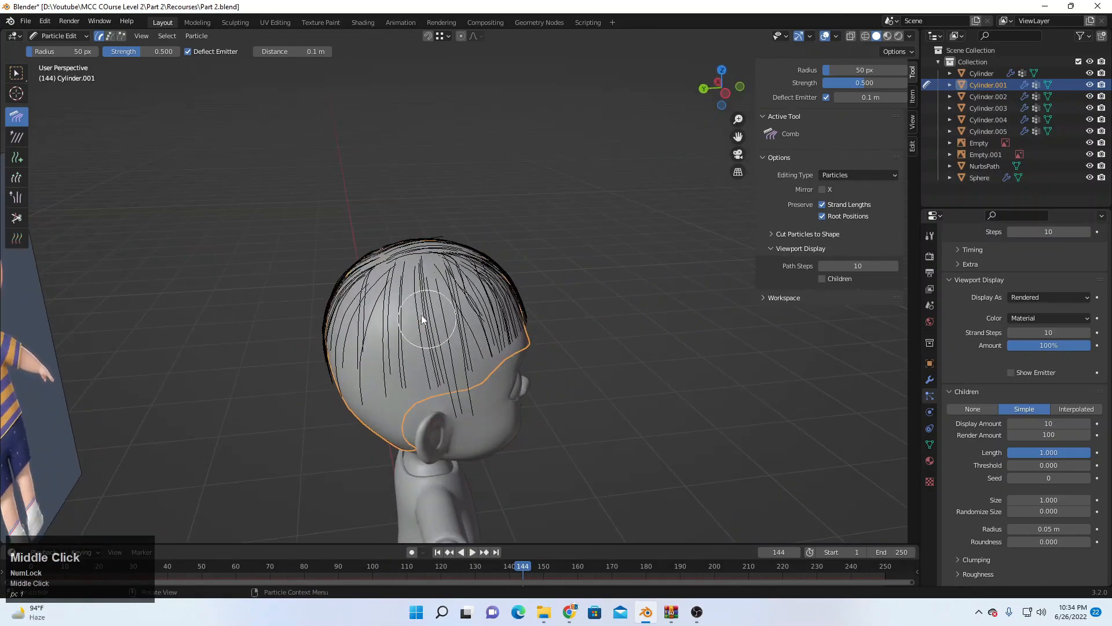
Step: Trim the overlong strand ends hanging in front of the ear with the Cut brush
click(17, 218)
scroll(479, 373, up, 1)
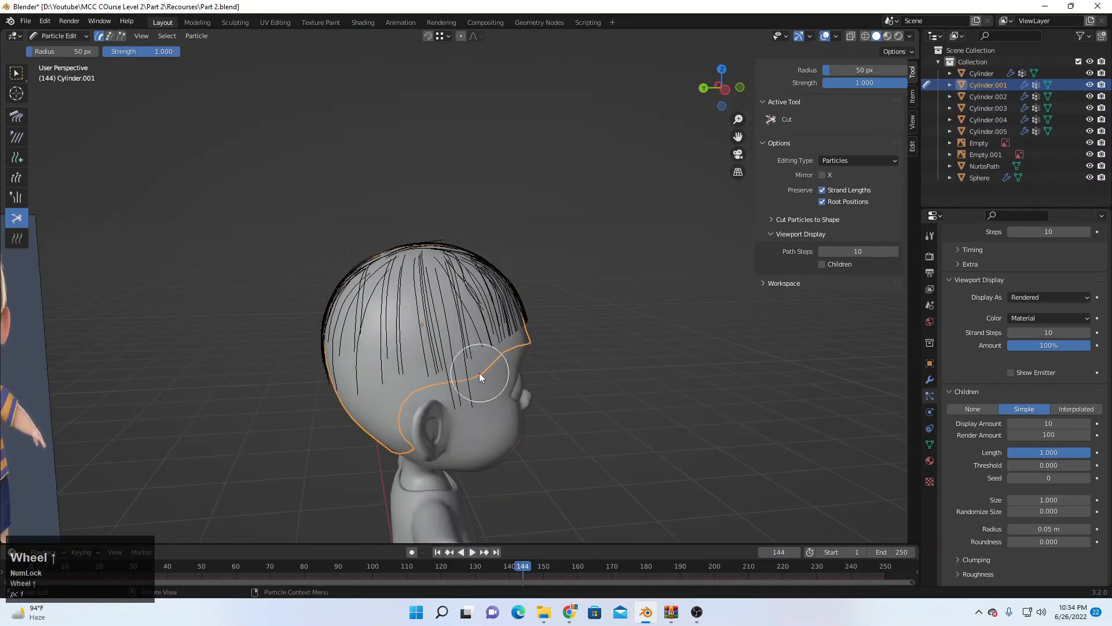
drag(468, 389, 464, 397)
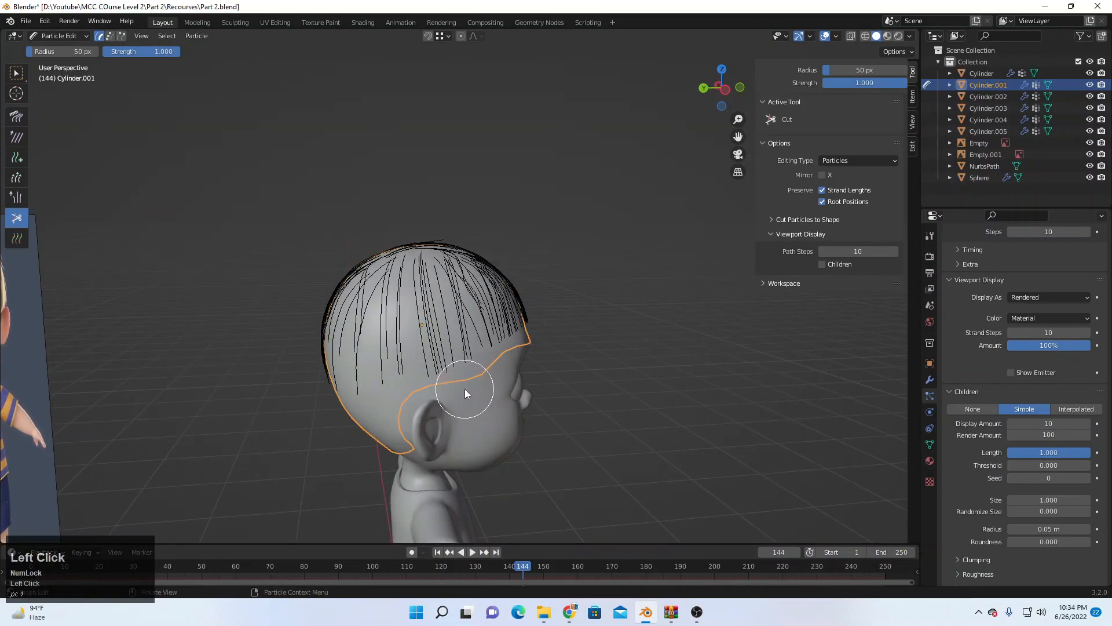
Step: Activate the Select Box tool and leave Particle Edit mode for Object Mode
middle_drag(464, 395, 192, 165)
click(17, 73)
middle_drag(400, 202, 310, 225)
scroll(583, 304, down, 4)
middle_drag(583, 304, 417, 184)
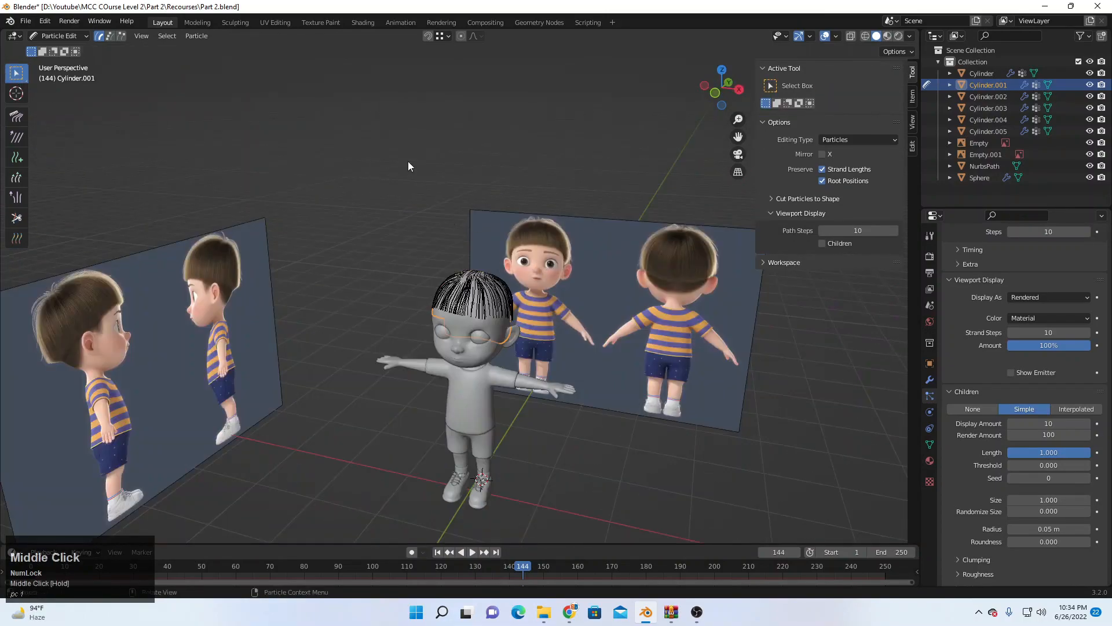
click(58, 36)
click(63, 50)
Step: Set the render amount of the child hairs to 30
middle_drag(230, 106, 637, 301)
middle_drag(449, 342, 597, 348)
scroll(453, 336, up, 1)
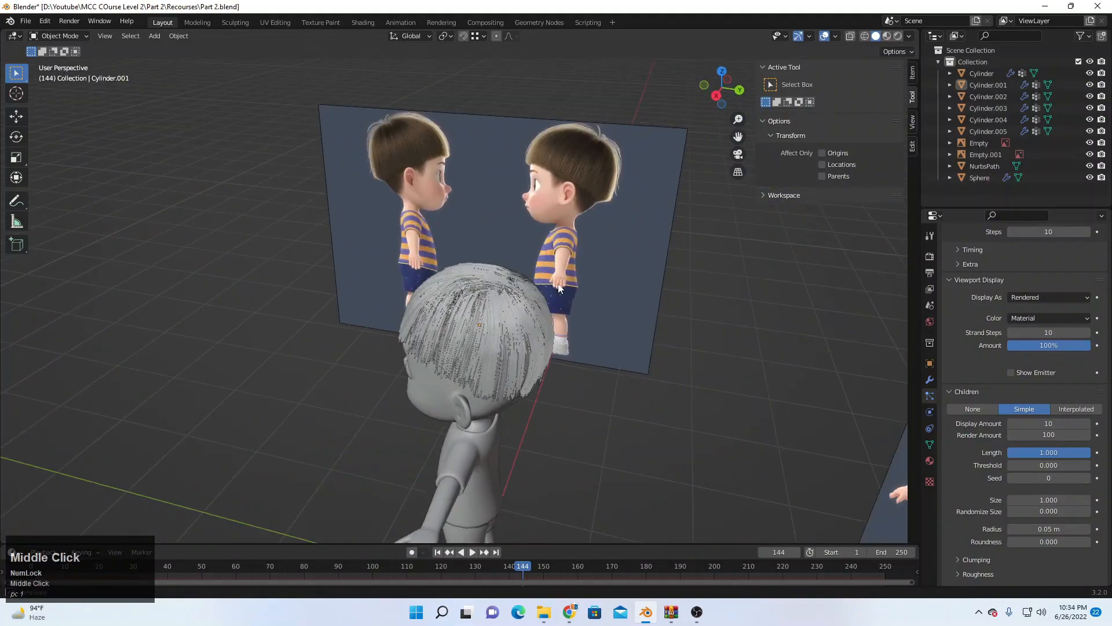
middle_drag(484, 376, 523, 329)
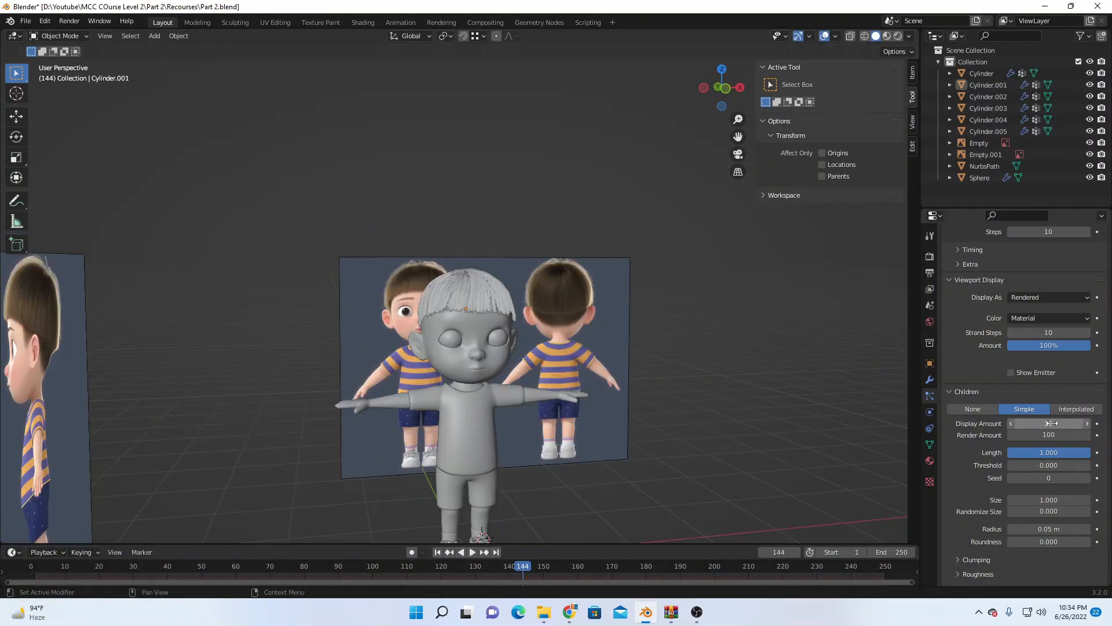
scroll(499, 401, up, 3)
middle_drag(500, 401, 508, 402)
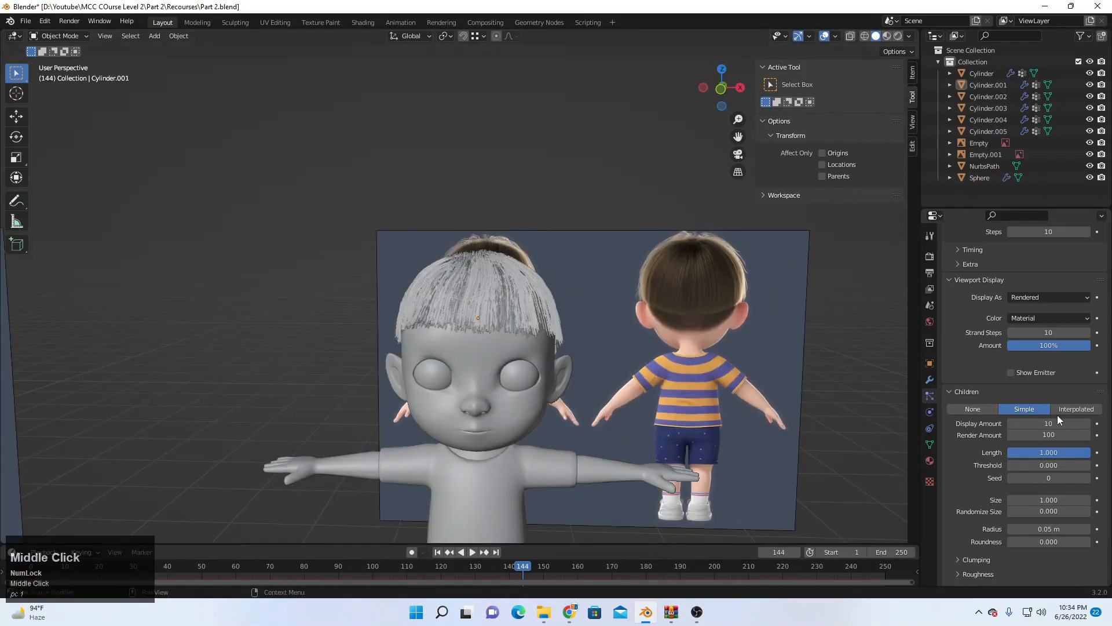
click(1049, 434)
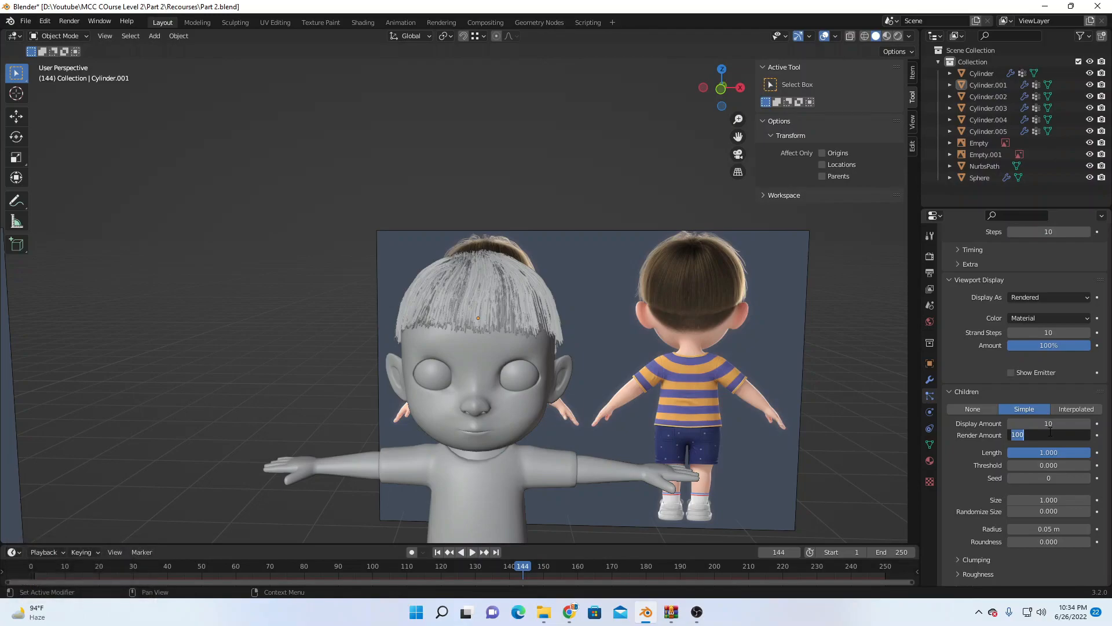
text(6)
key(BackSpace)
text(50)
key(Return)
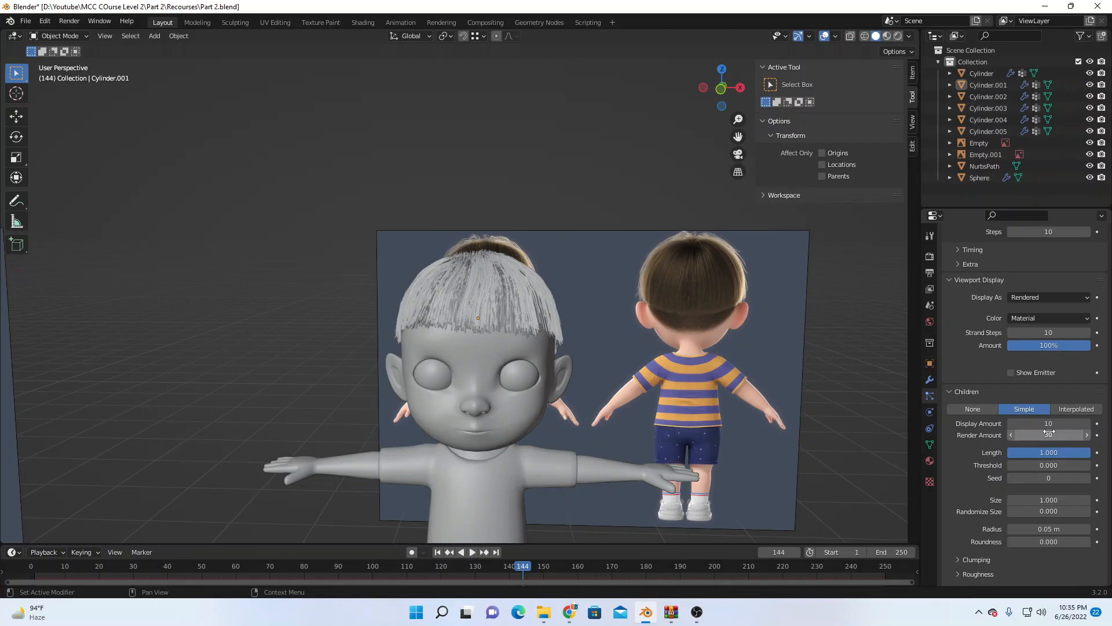
Step: Raise the roundness of the child hairs to 1.000
scroll(1028, 391, down, 1)
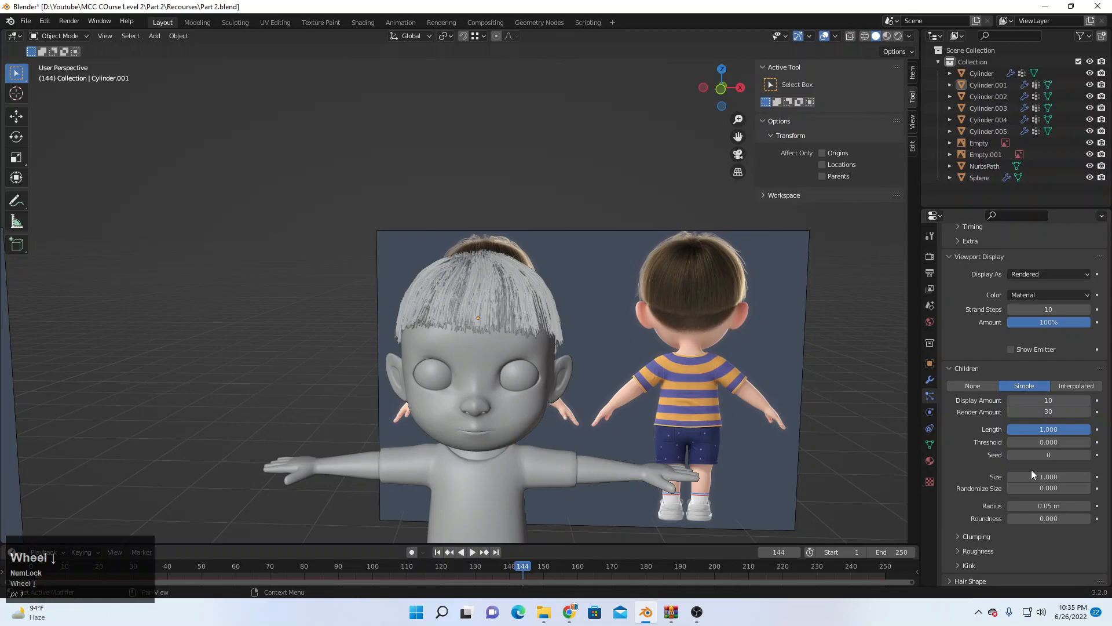
scroll(1050, 505, down, 1)
drag(1050, 495, 1089, 495)
middle_drag(539, 359, 558, 378)
scroll(555, 375, up, 4)
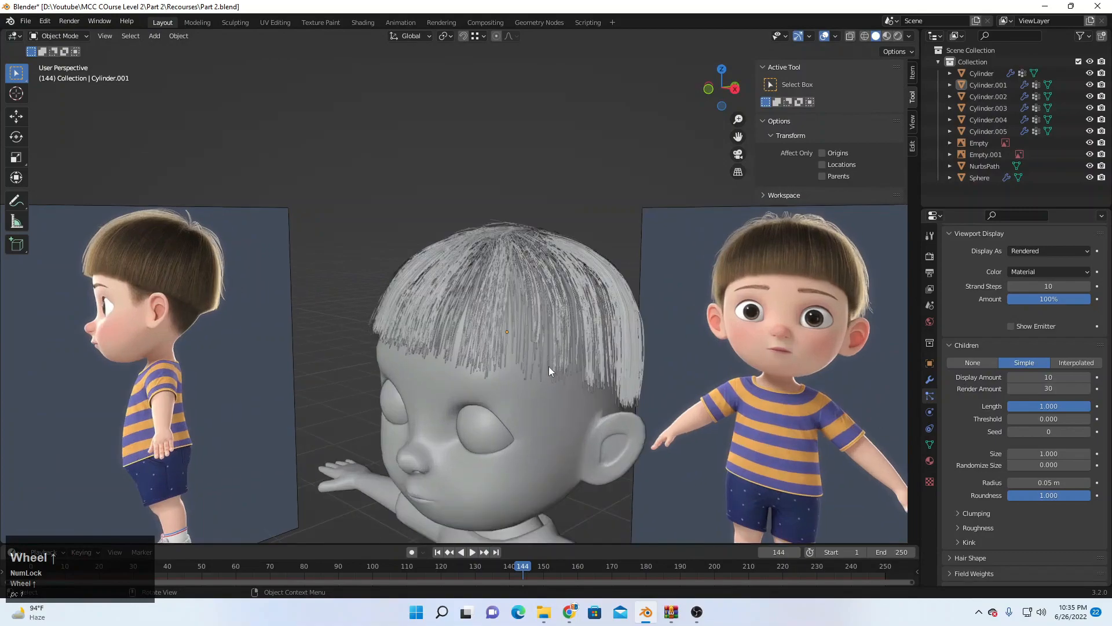
scroll(566, 364, up, 2)
Step: Set the radius of the child hairs to 0.04 m
click(1047, 483)
click(1027, 483)
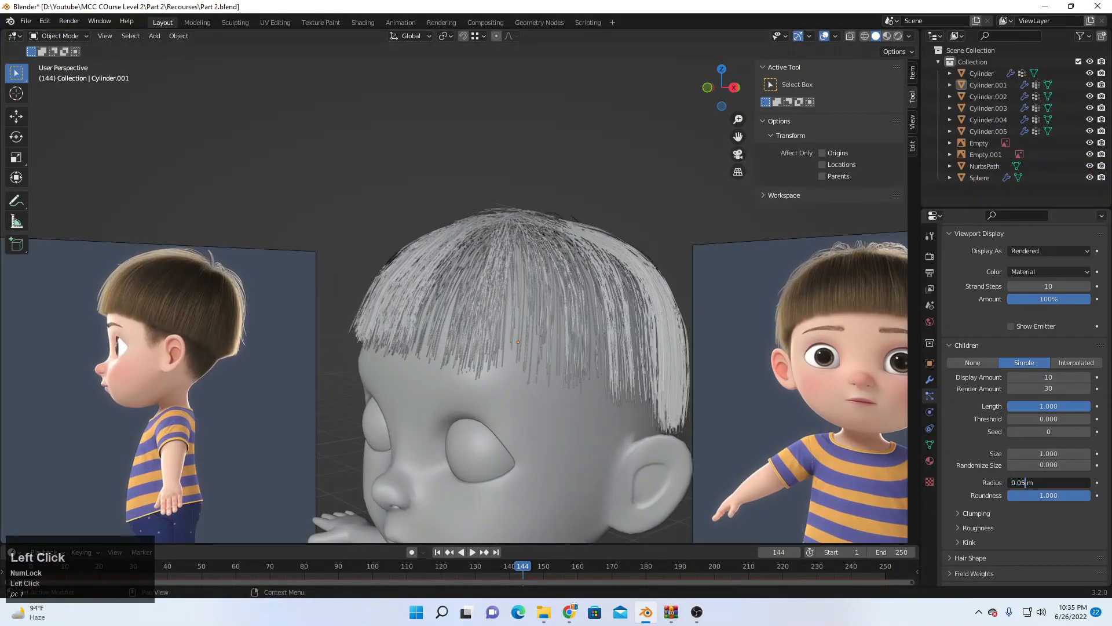
key(BackSpace)
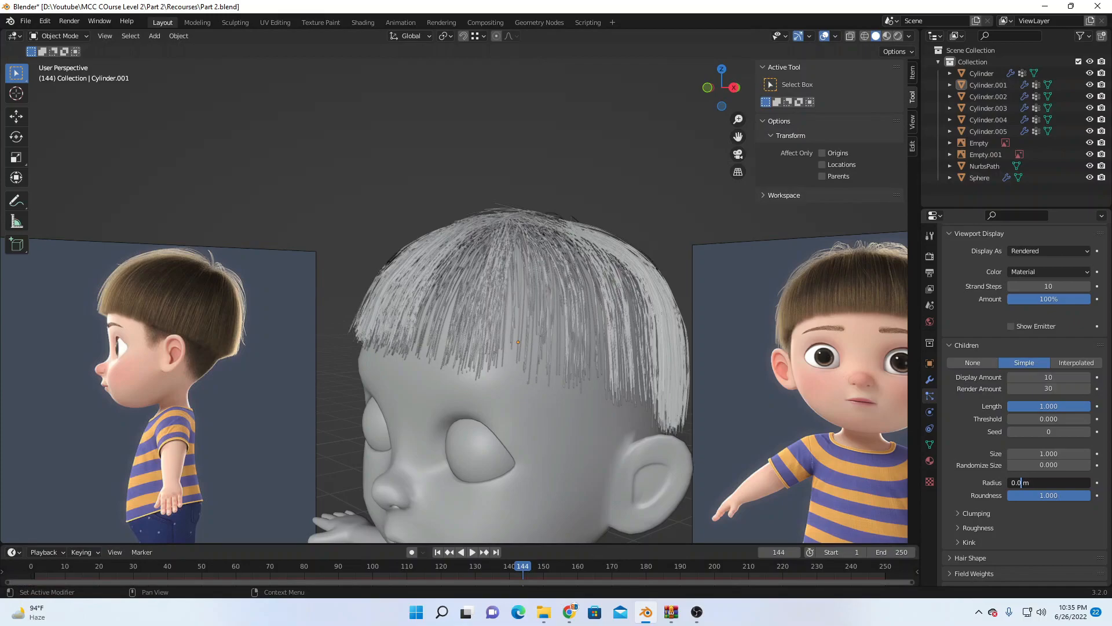
text(4)
key(Return)
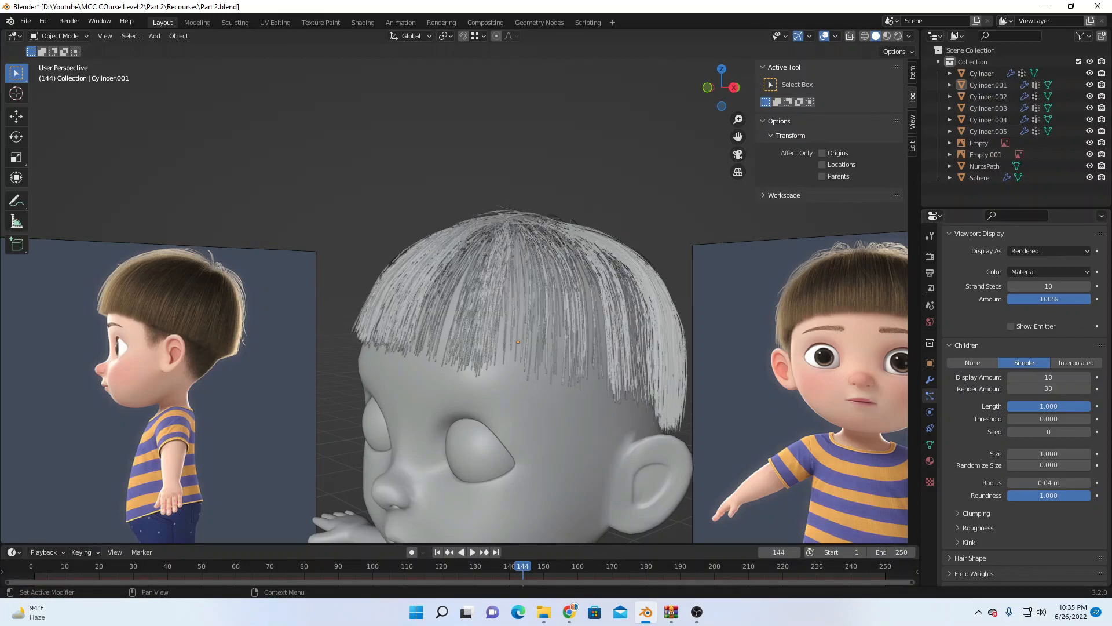
Step: Set the display amount of the child hairs to 15
click(1049, 377)
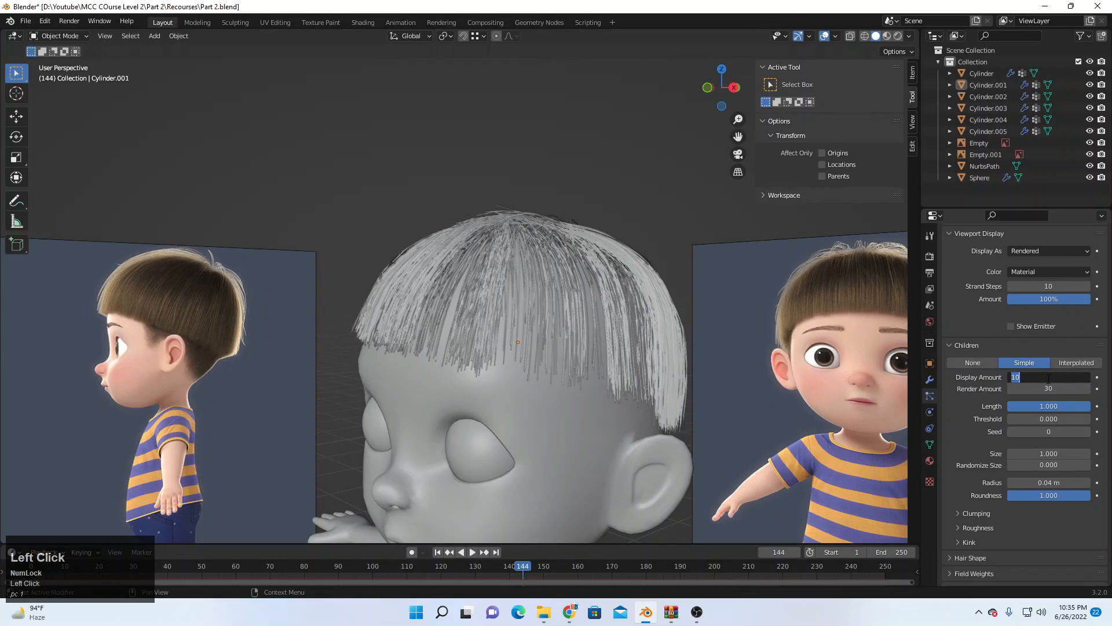
text(15)
key(Return)
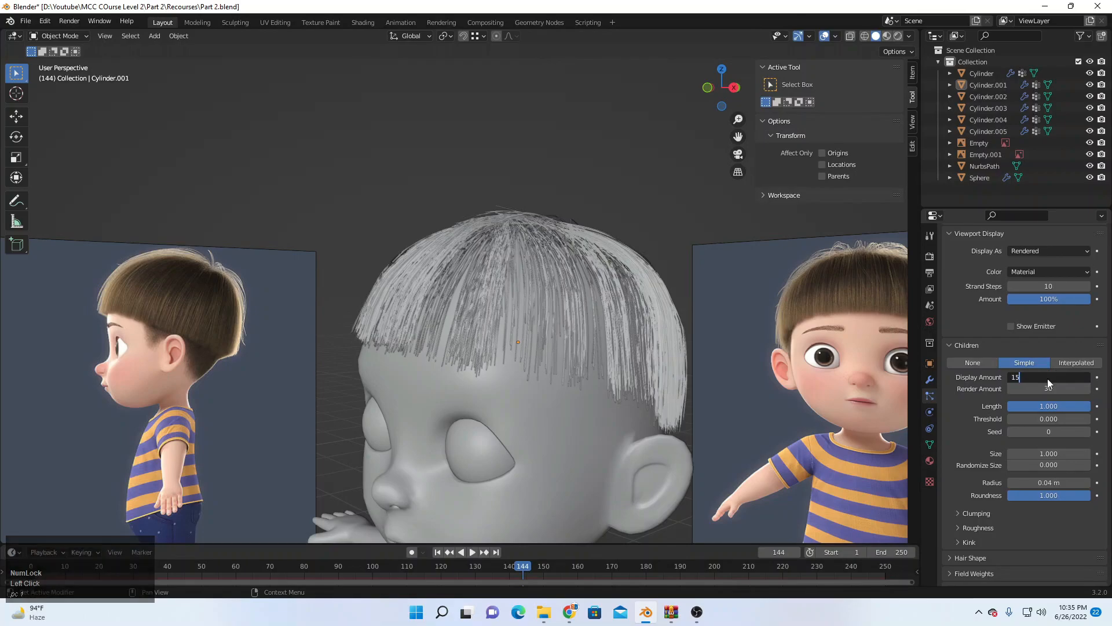
Step: Set the display amount of the child hairs to 30 and check the denser hair around the head
click(1055, 379)
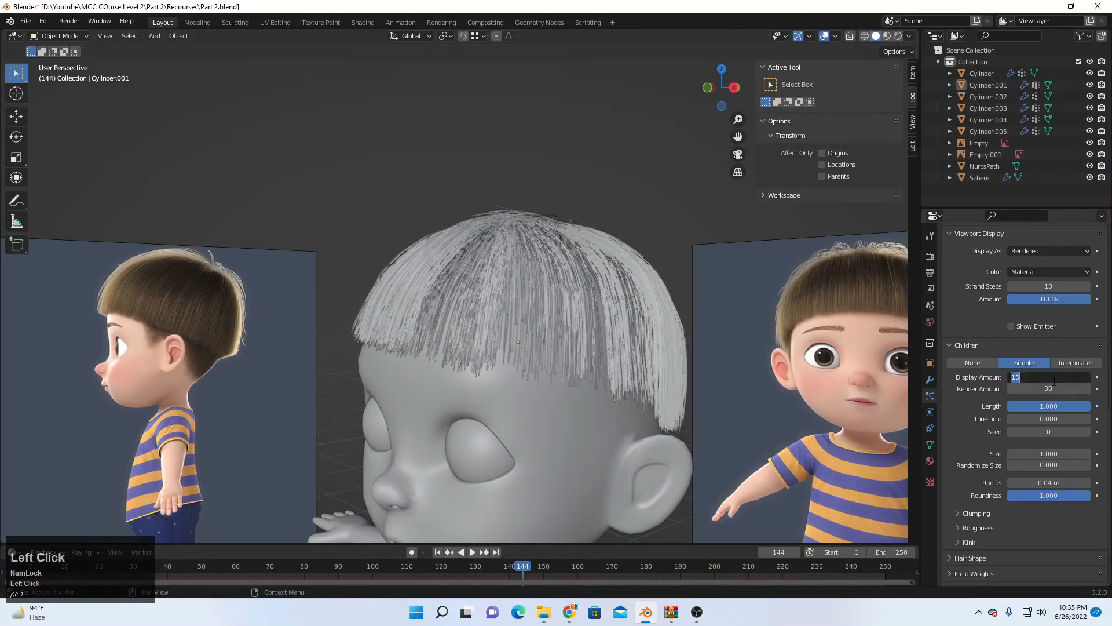
text(30)
key(Return)
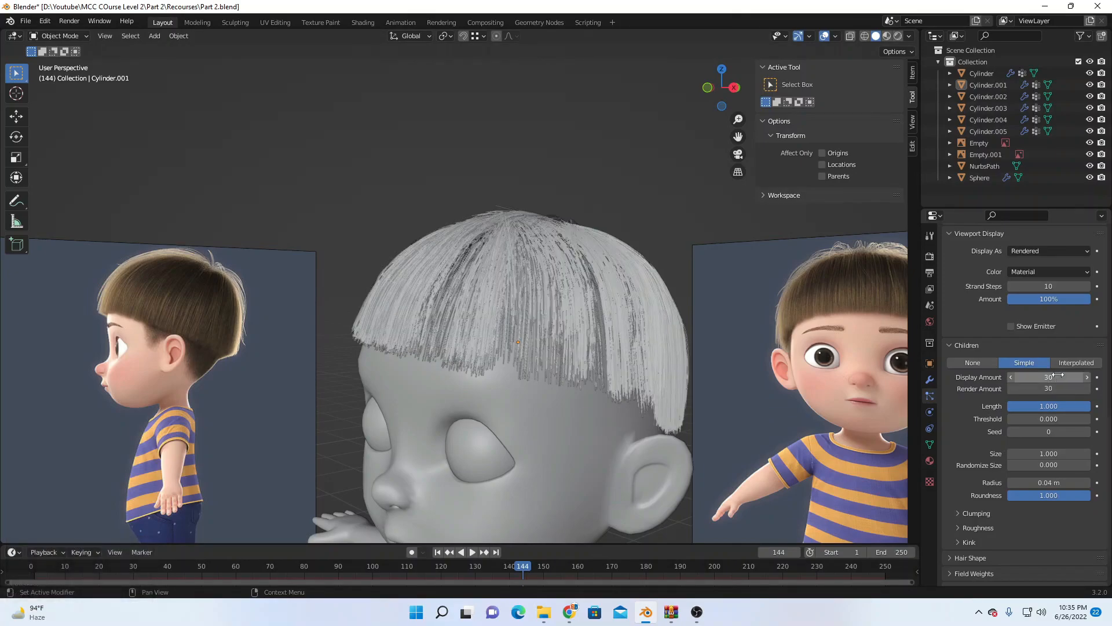
scroll(495, 349, down, 3)
scroll(522, 349, up, 3)
middle_drag(555, 353, 520, 368)
scroll(507, 287, down, 5)
scroll(521, 368, up, 1)
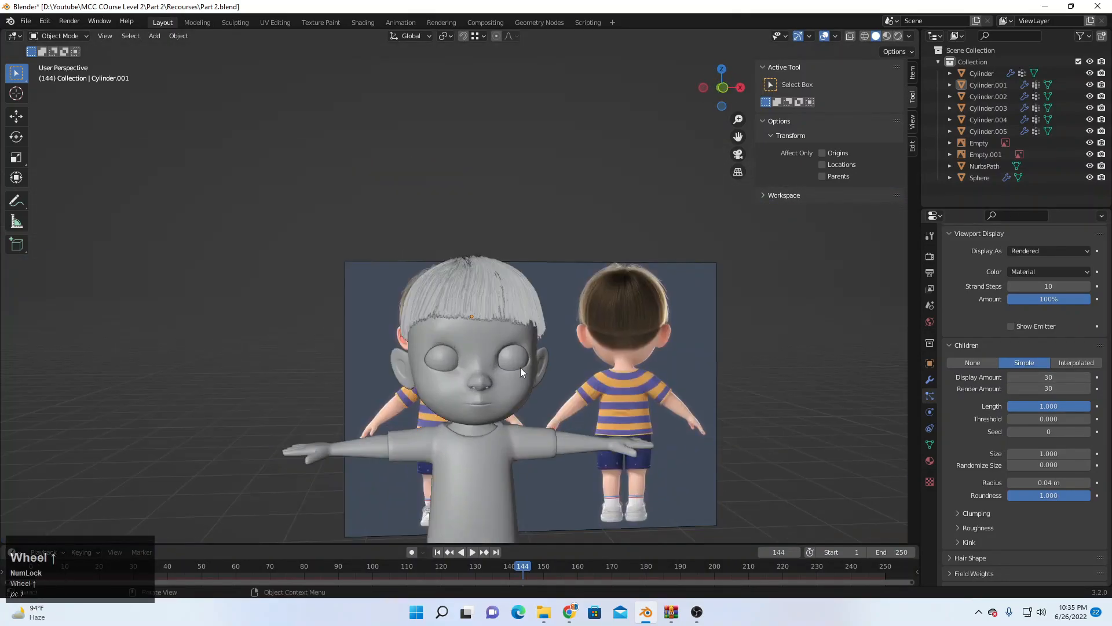
Step: Trim the lower edge of the fringe evenly across the forehead in front view with the particle Cut brush
key(KP_1)
scroll(480, 311, up, 1)
click(478, 298)
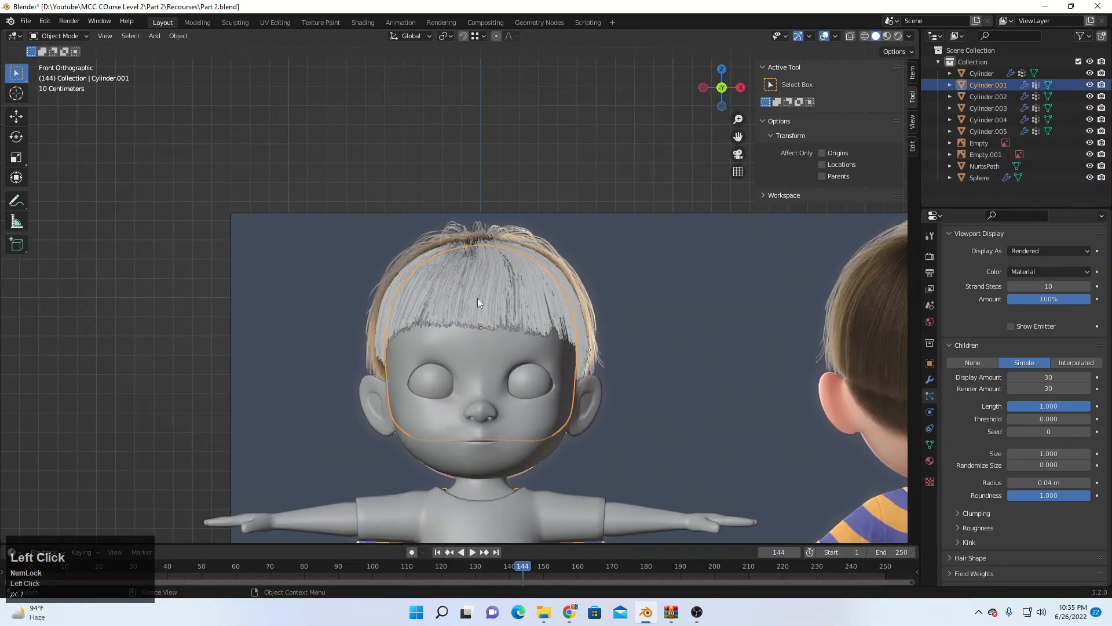
scroll(569, 314, down, 4)
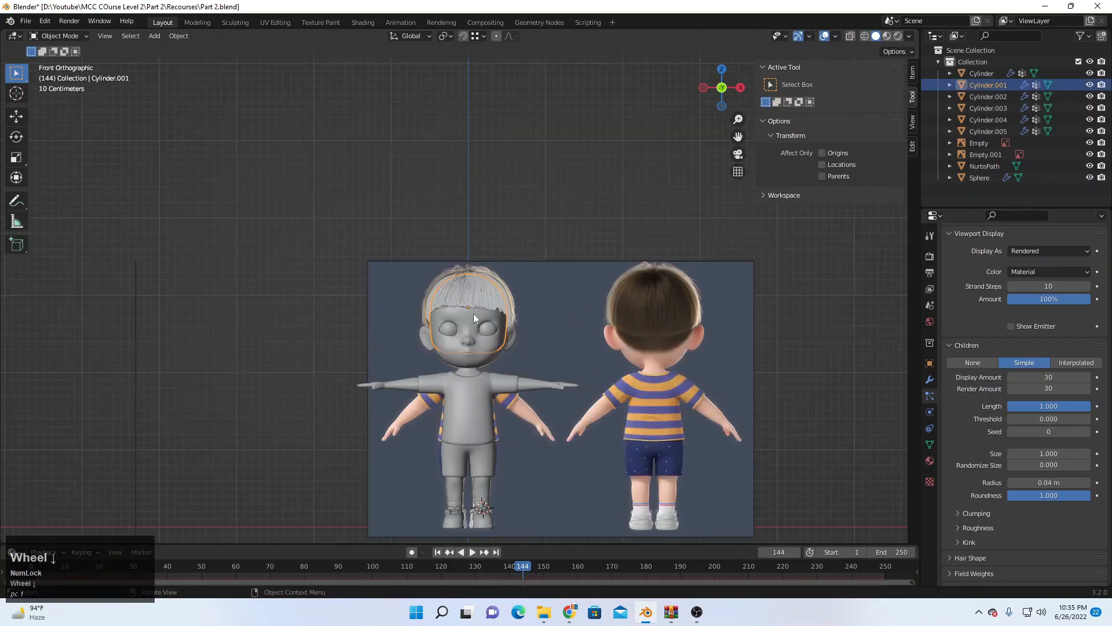
scroll(488, 318, up, 5)
key(Tab)
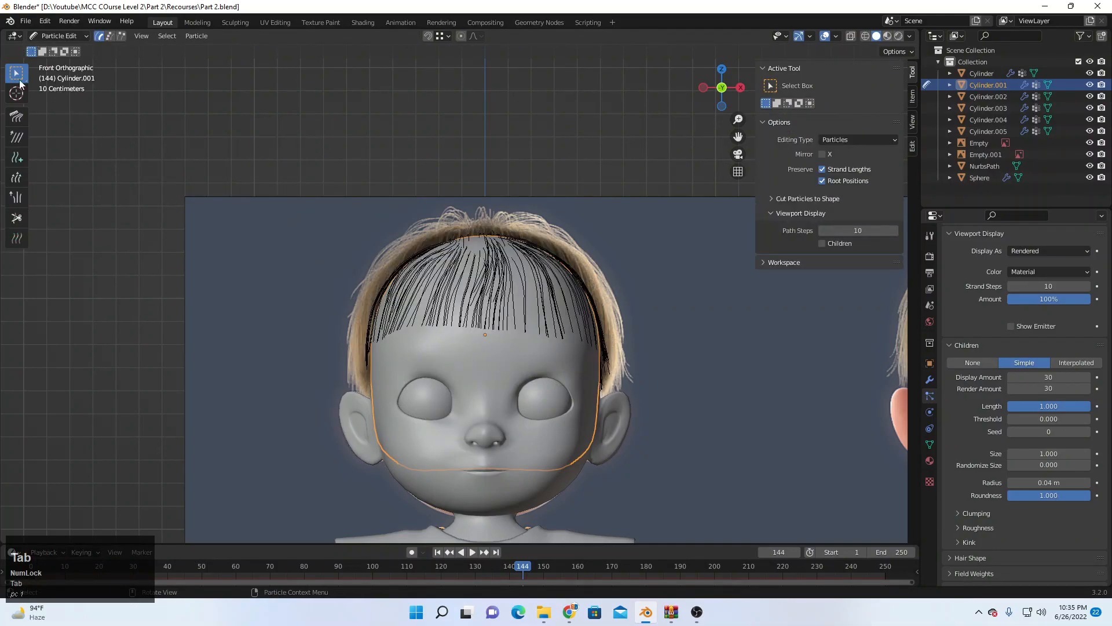
click(16, 218)
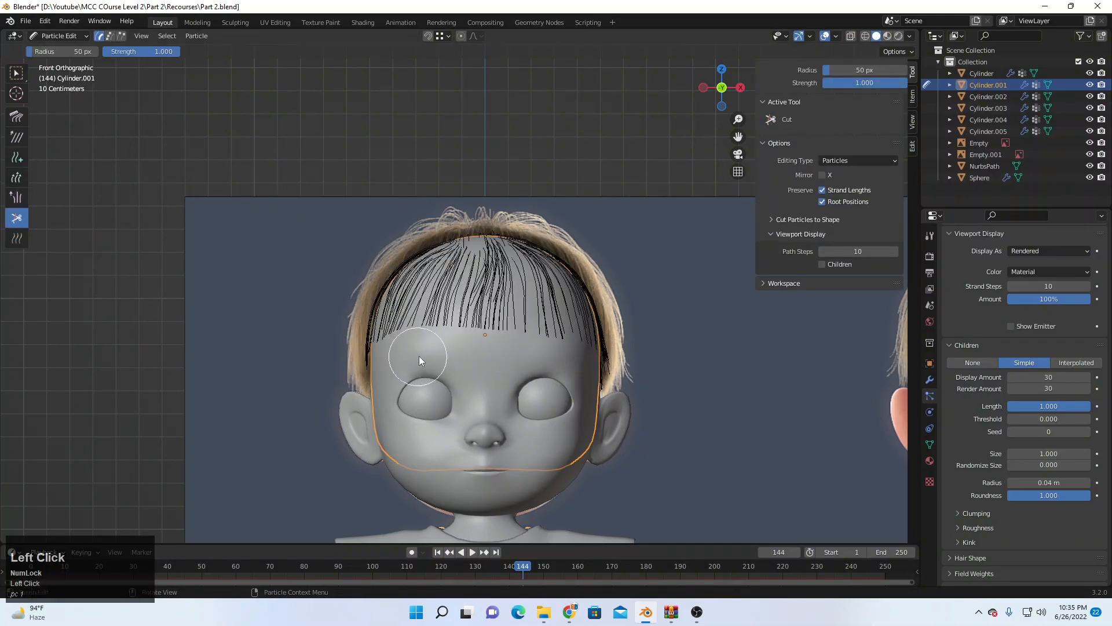
drag(423, 353, 546, 352)
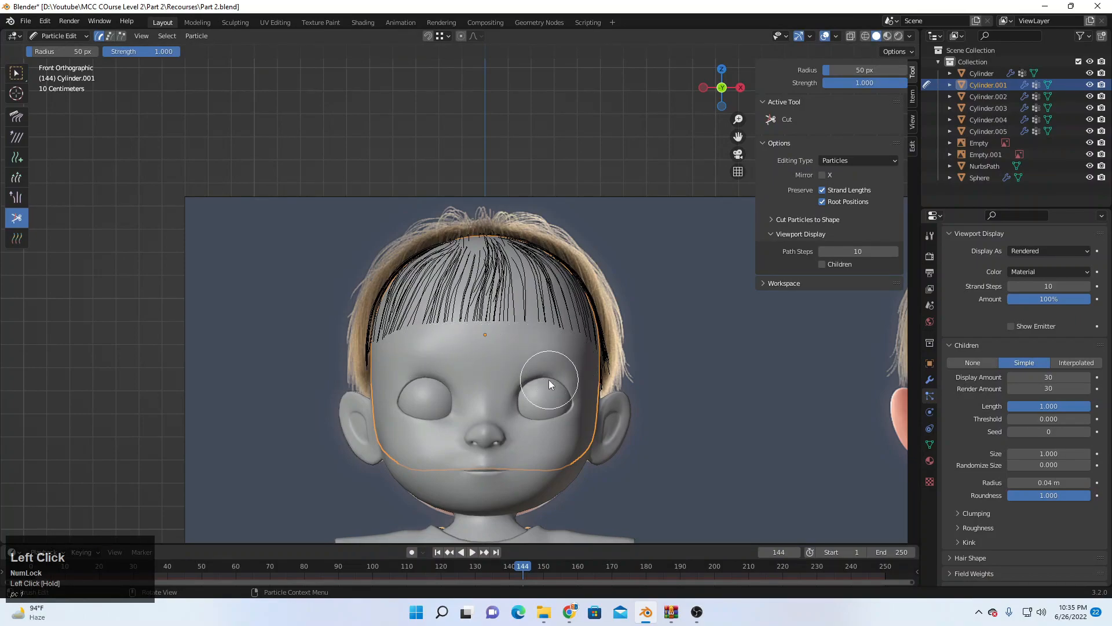
scroll(551, 378, down, 5)
scroll(493, 378, up, 5)
key(Tab)
Step: Inspect the trimmed hair on the whole character against the reference images, from the front and at an angle
click(416, 319)
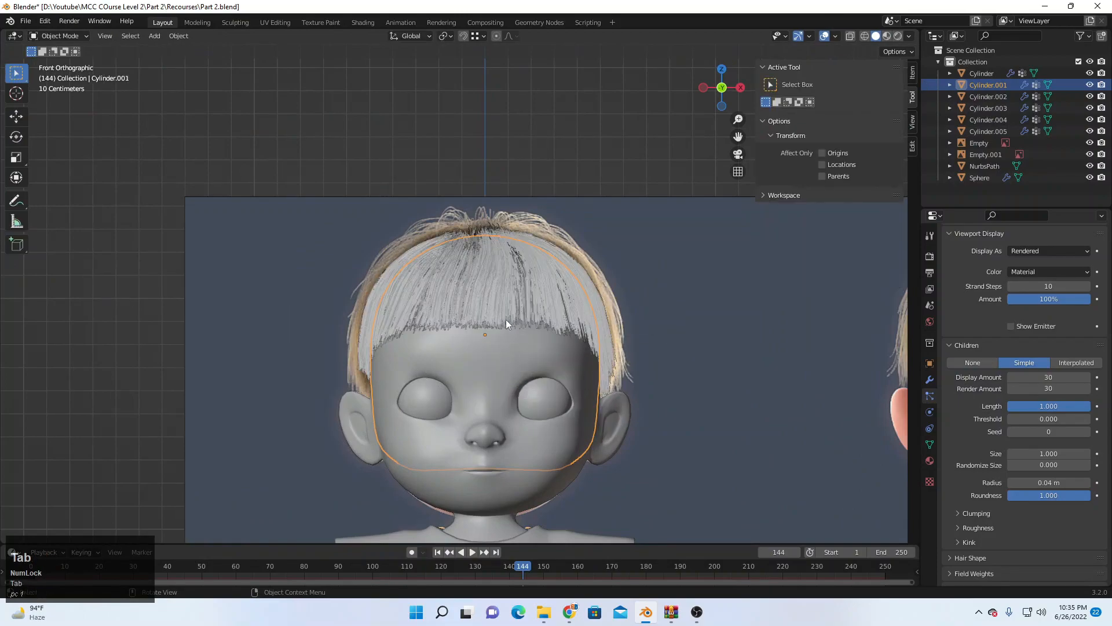
scroll(507, 319, down, 3)
click(510, 260)
scroll(488, 316, up, 3)
scroll(488, 316, down, 3)
middle_drag(512, 334, 510, 367)
scroll(635, 329, down, 2)
scroll(505, 342, down, 3)
scroll(481, 356, up, 2)
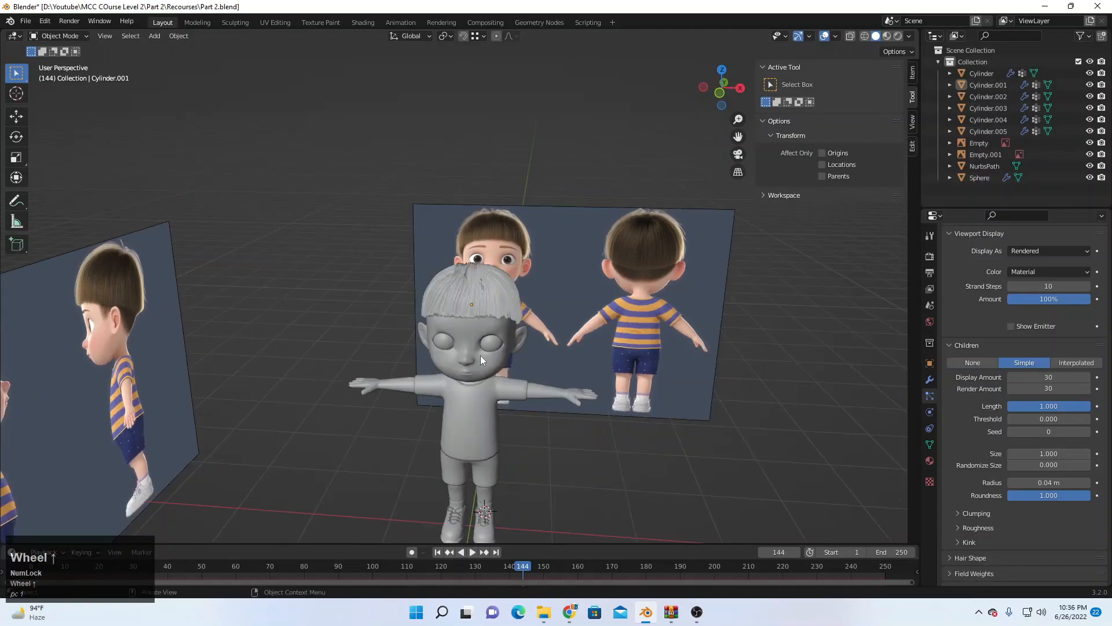
middle_drag(481, 356, 485, 311)
scroll(962, 484, down, 2)
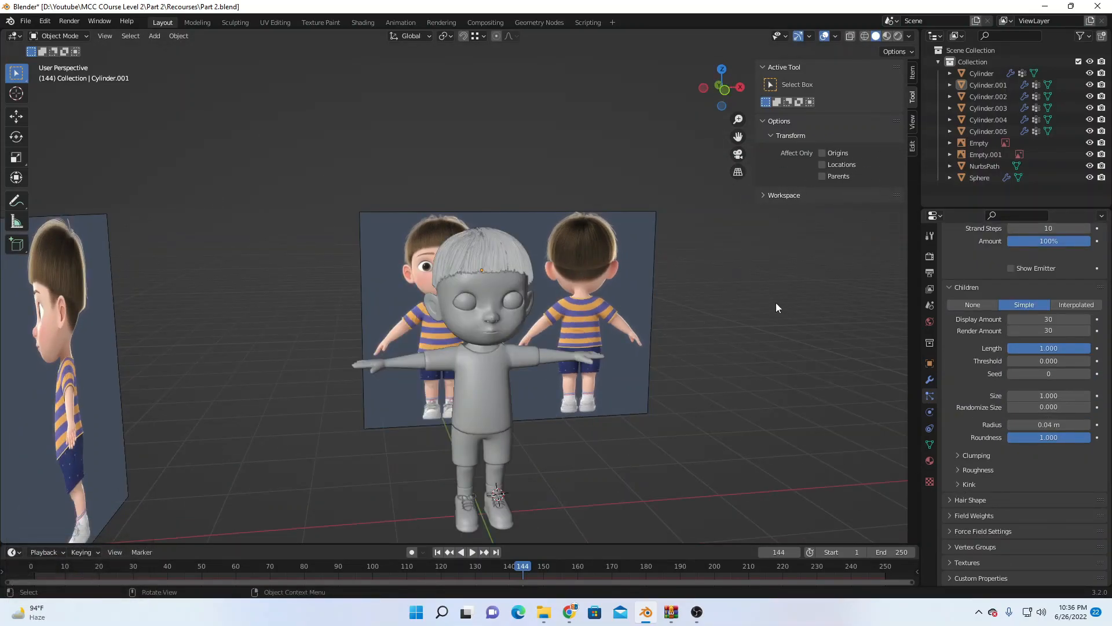
Step: Hide the viewport sidebar and set the display amount of the child hairs to 10
key(n)
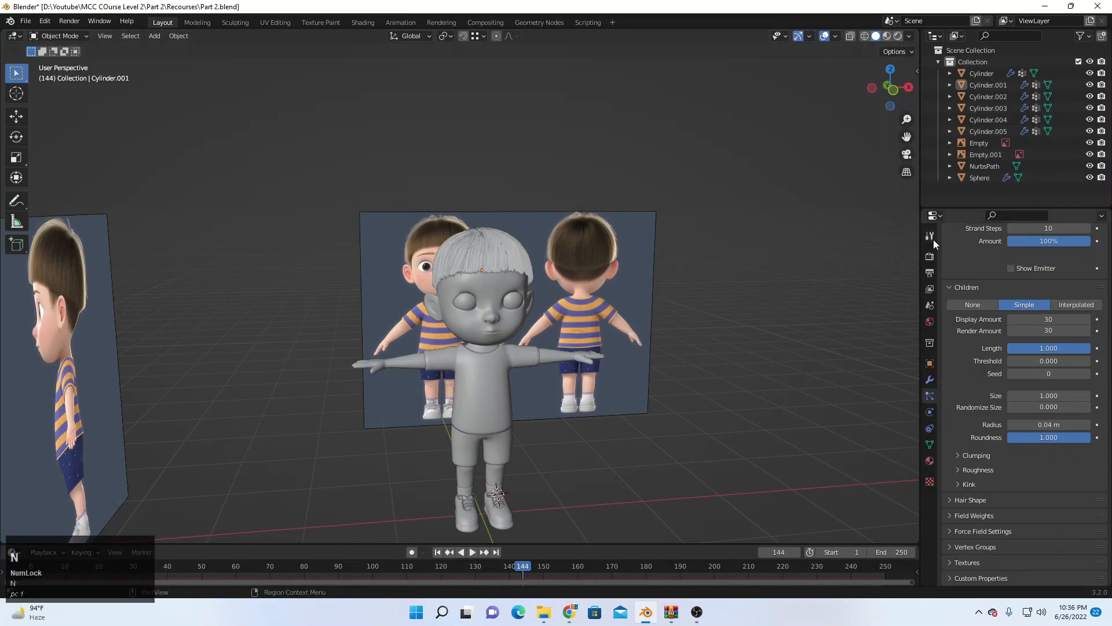
click(1049, 331)
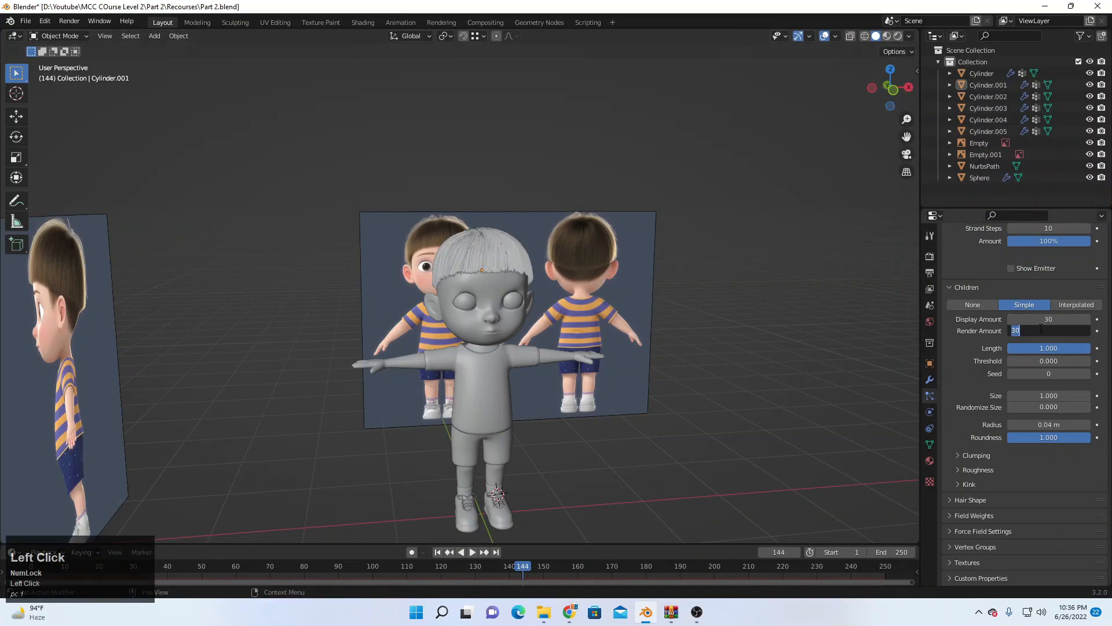
click(1053, 320)
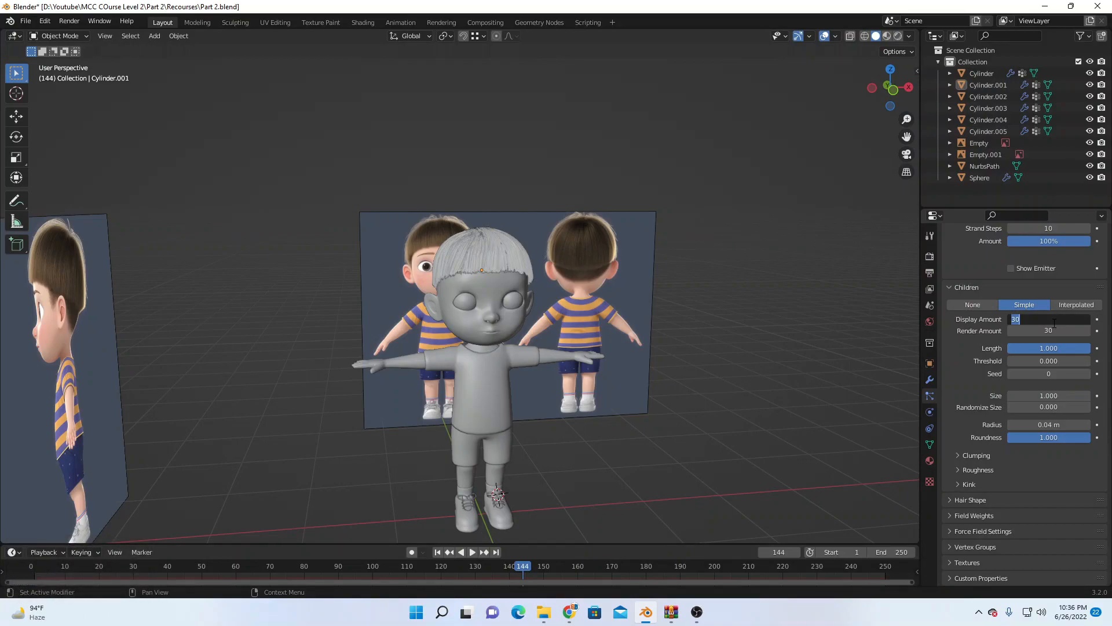
text(10)
key(Return)
click(898, 36)
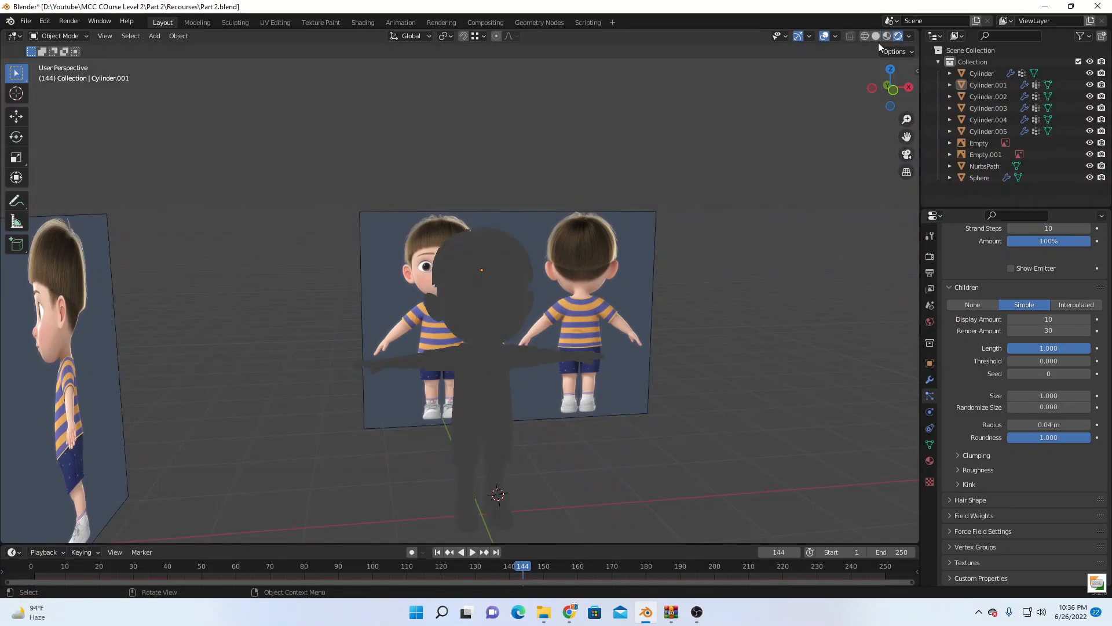
click(878, 36)
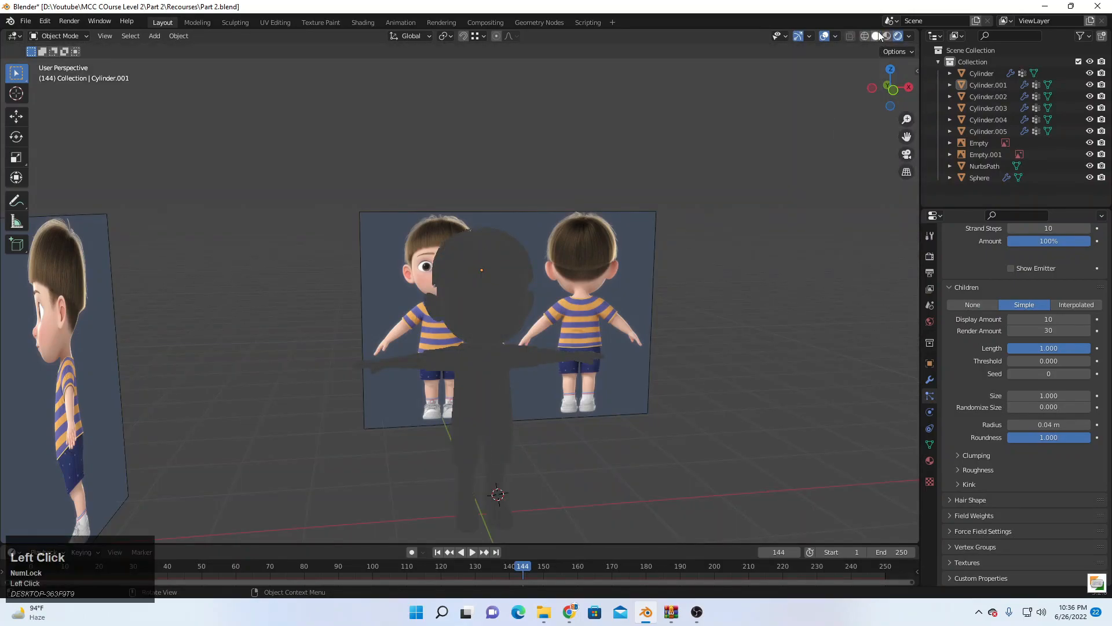
click(876, 36)
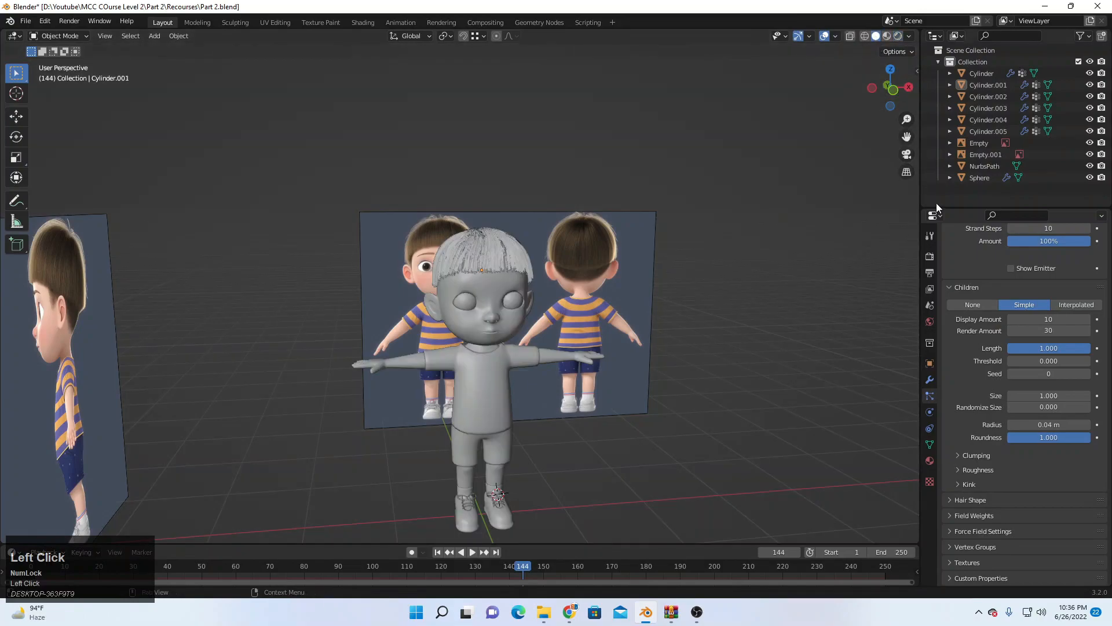
Step: Set the render engine to Cycles and view the character's hair in rendered viewport shading
click(930, 257)
click(1037, 254)
click(1017, 304)
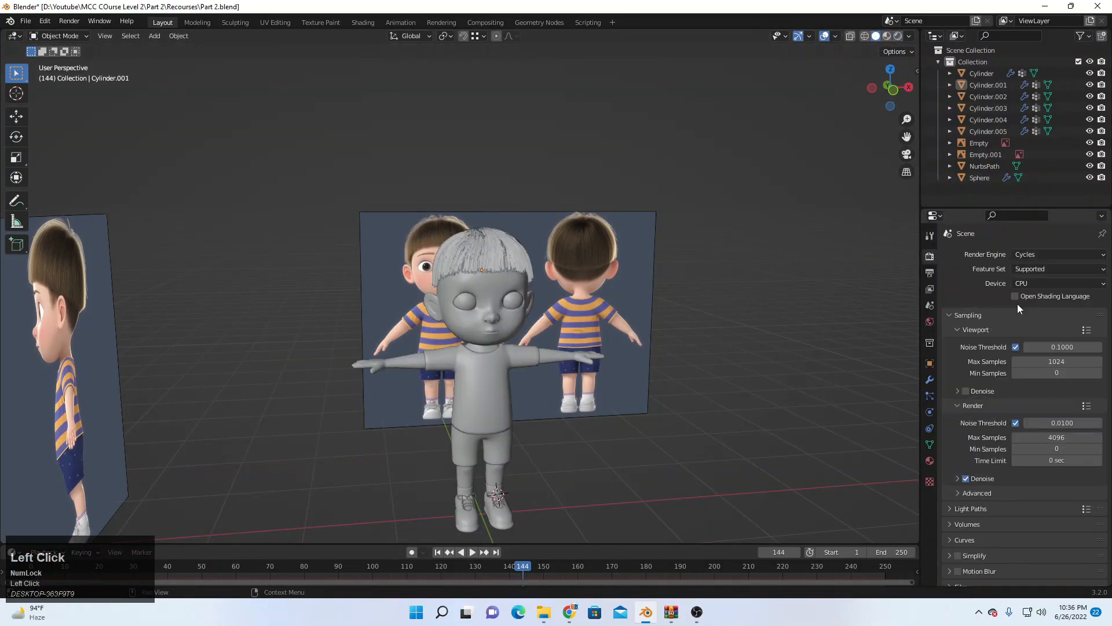
click(899, 36)
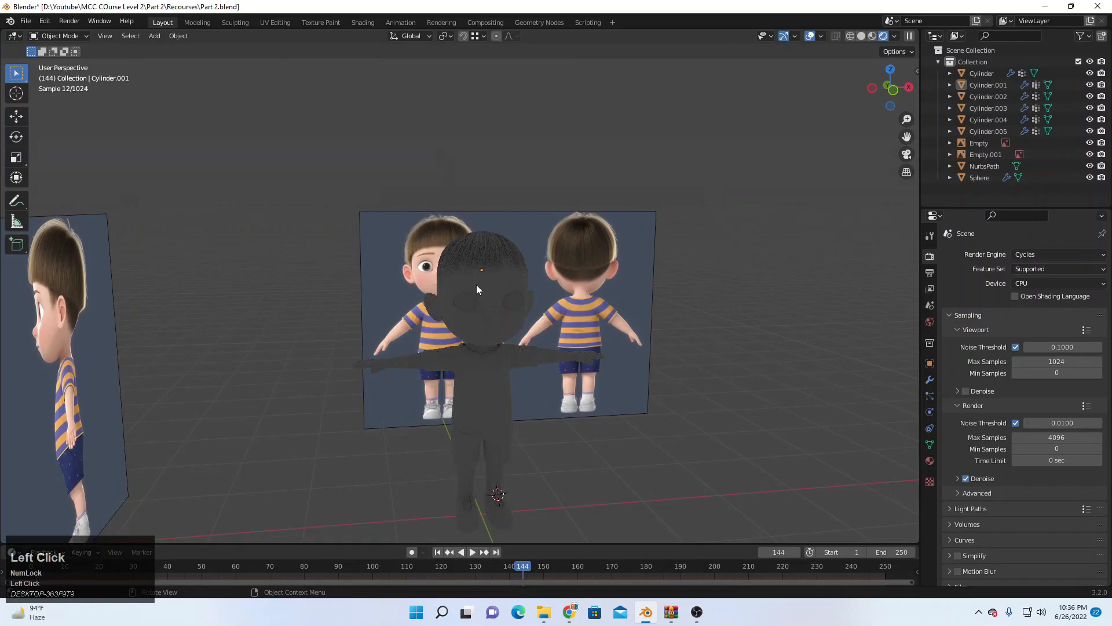
middle_drag(476, 283, 454, 297)
scroll(488, 284, up, 3)
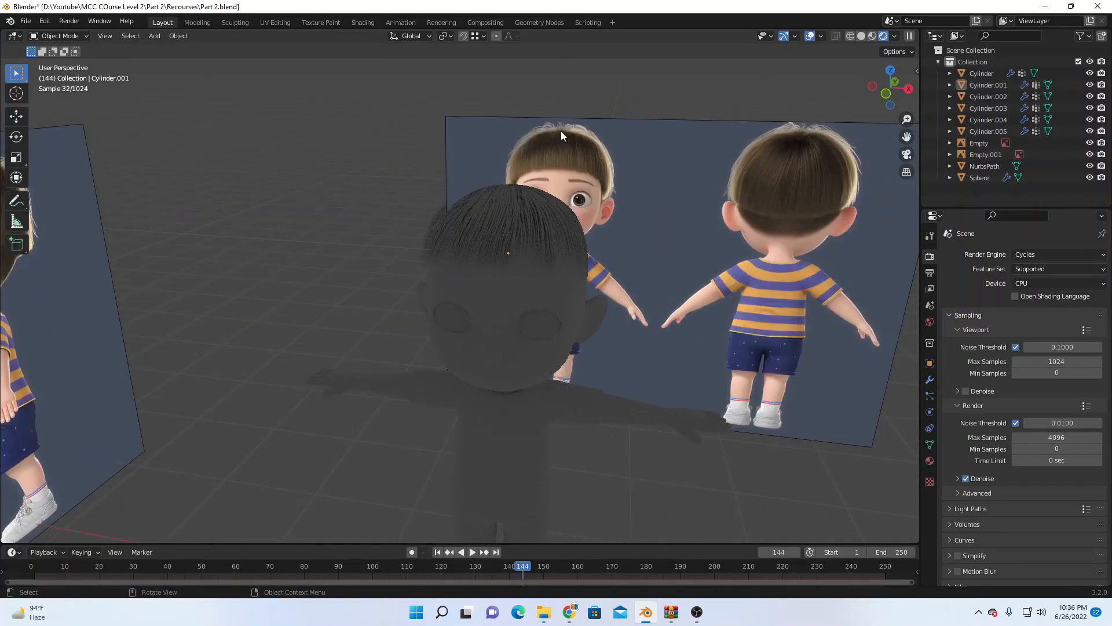
Step: Assign a Nishita Sky Texture to the world background color
click(930, 321)
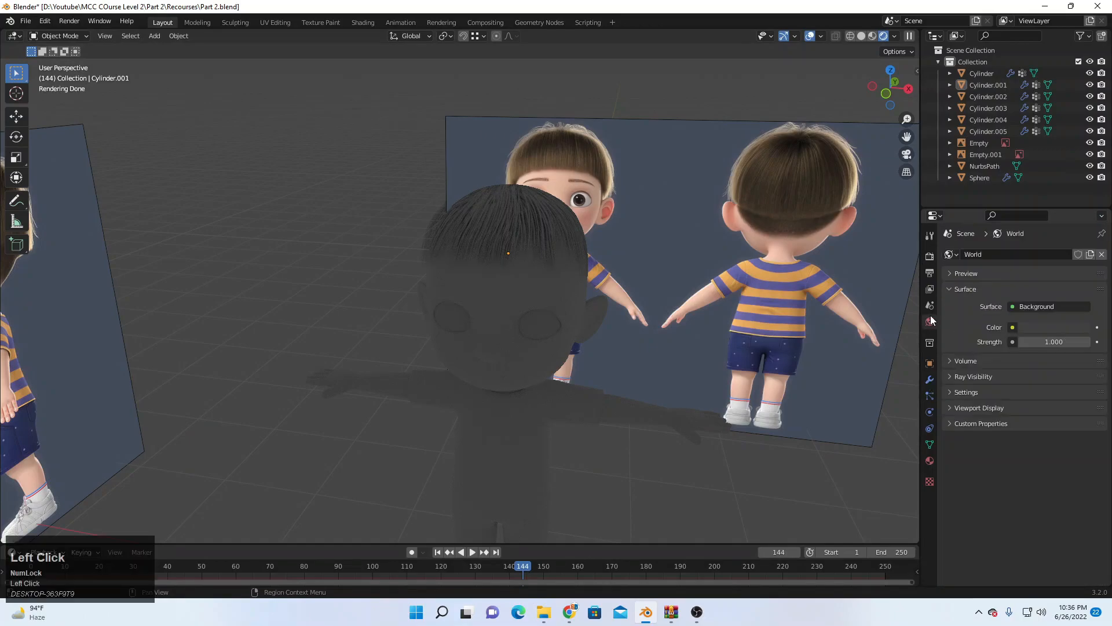
click(1013, 327)
click(789, 456)
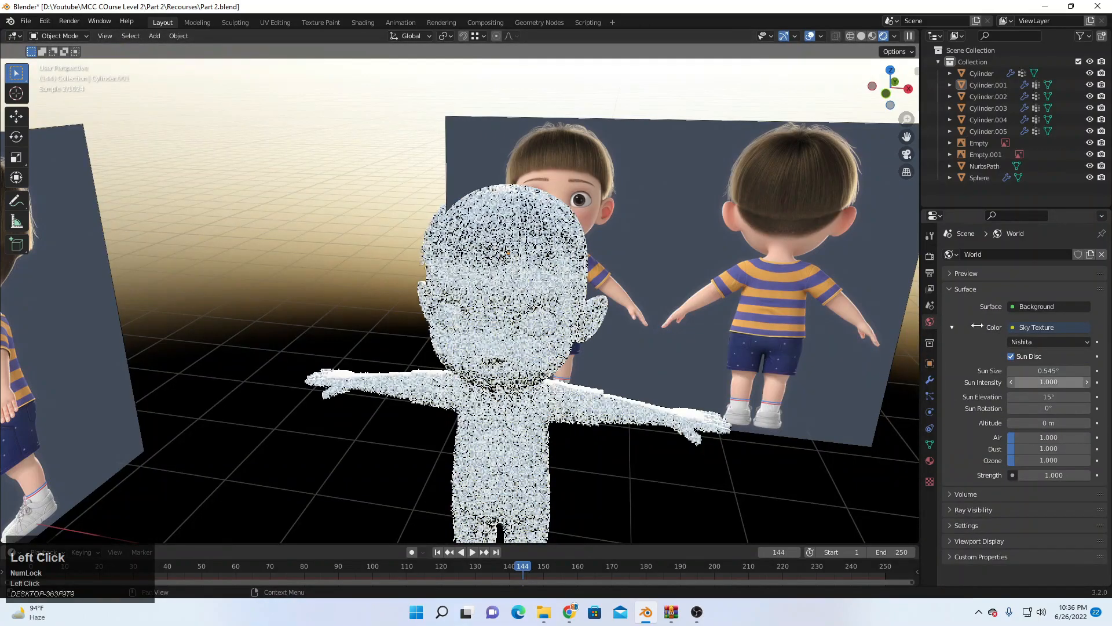
Step: Make the render background transparent in the Film settings and check the lit hair from above
click(930, 256)
scroll(971, 542, down, 5)
click(966, 513)
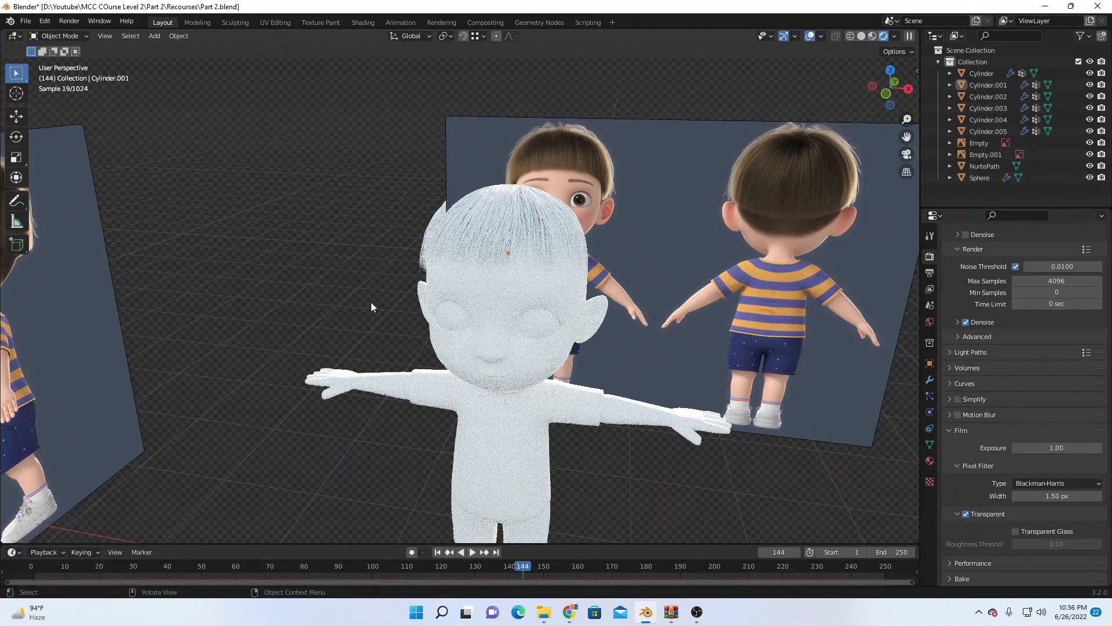
middle_drag(372, 307, 464, 260)
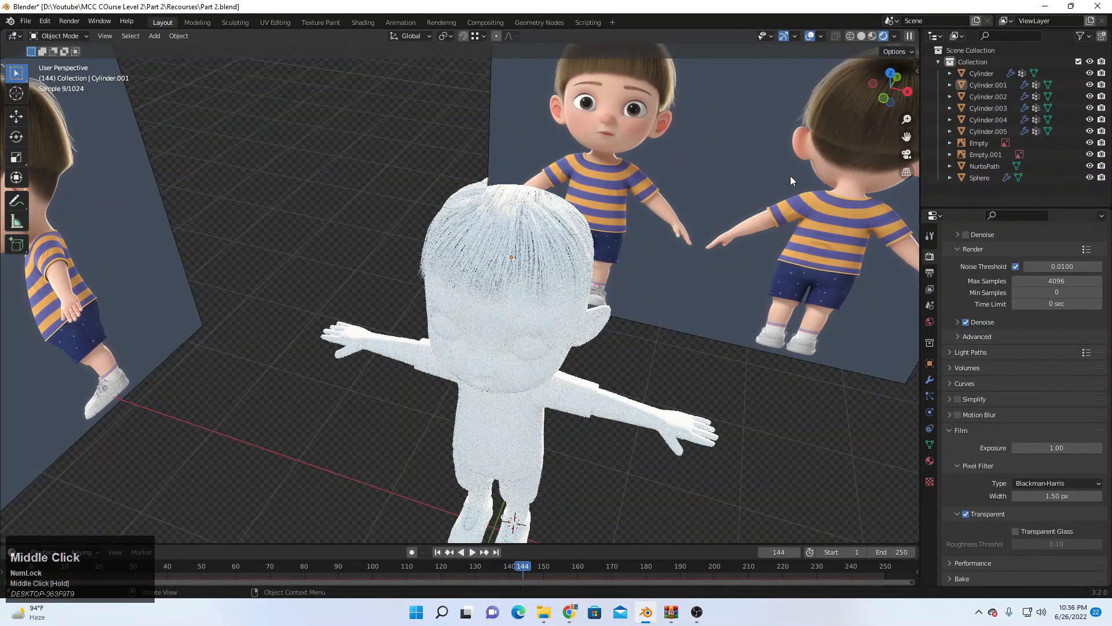
Step: Compare the character's hair in Material Preview and solid shading, ending in solid with the scalp emitter selected
click(871, 36)
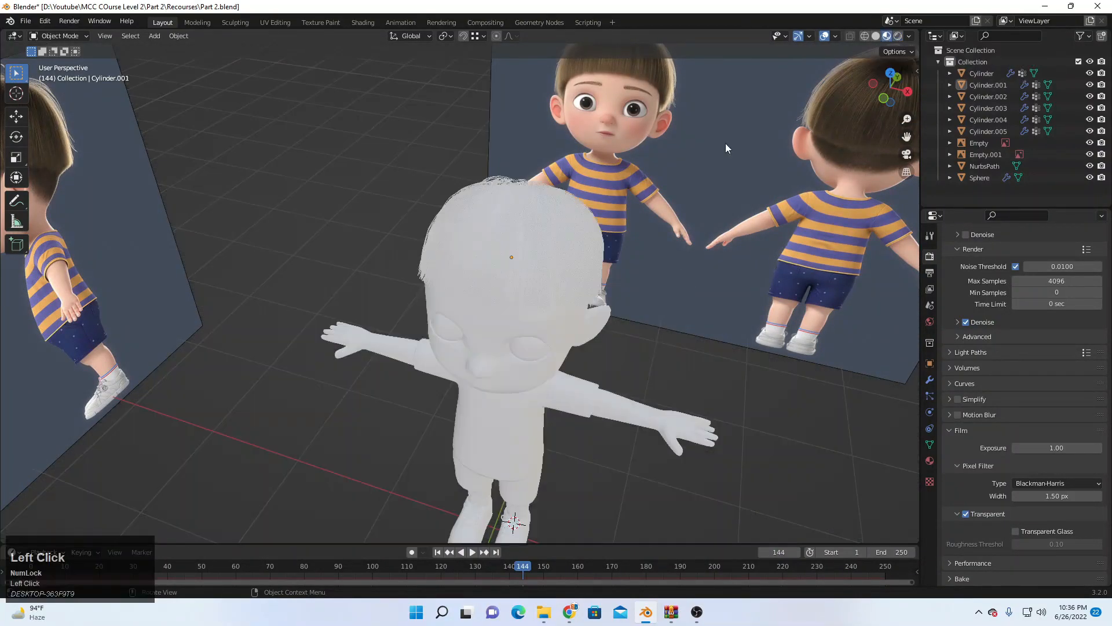
middle_drag(557, 248, 545, 232)
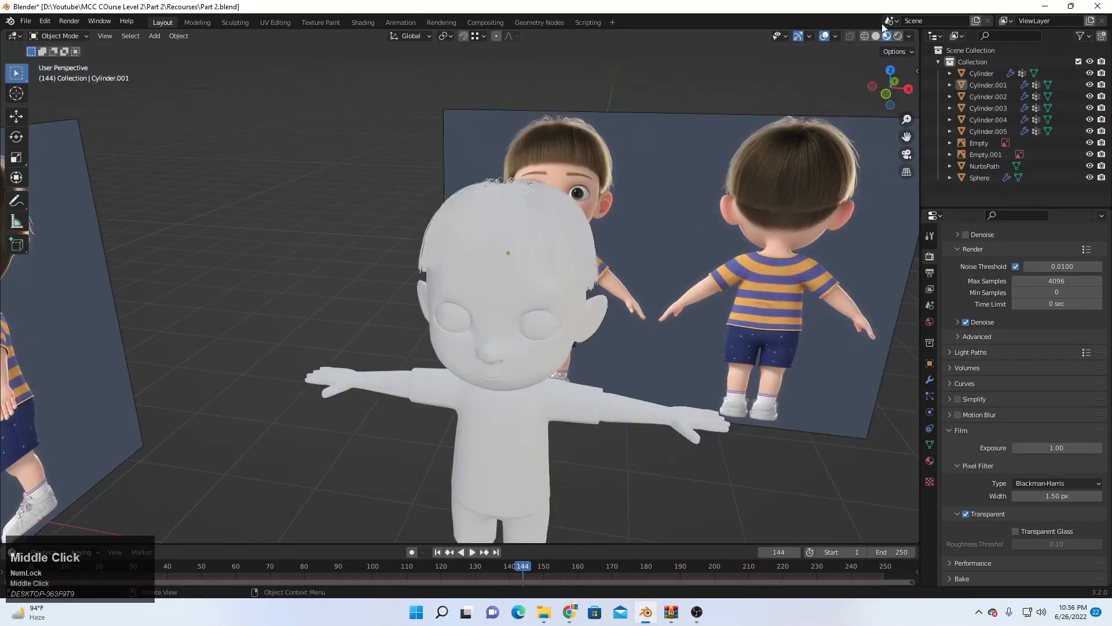
click(876, 35)
click(475, 265)
middle_drag(475, 266, 567, 345)
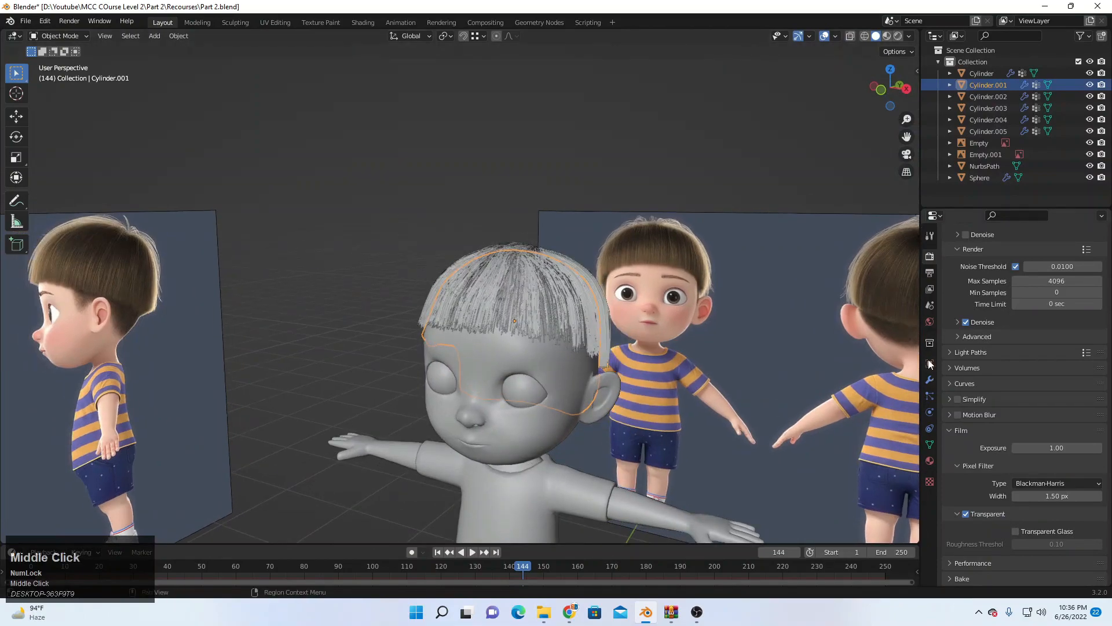
Step: Remove the sky-textured world from the scene and create a new default world in its place
click(929, 322)
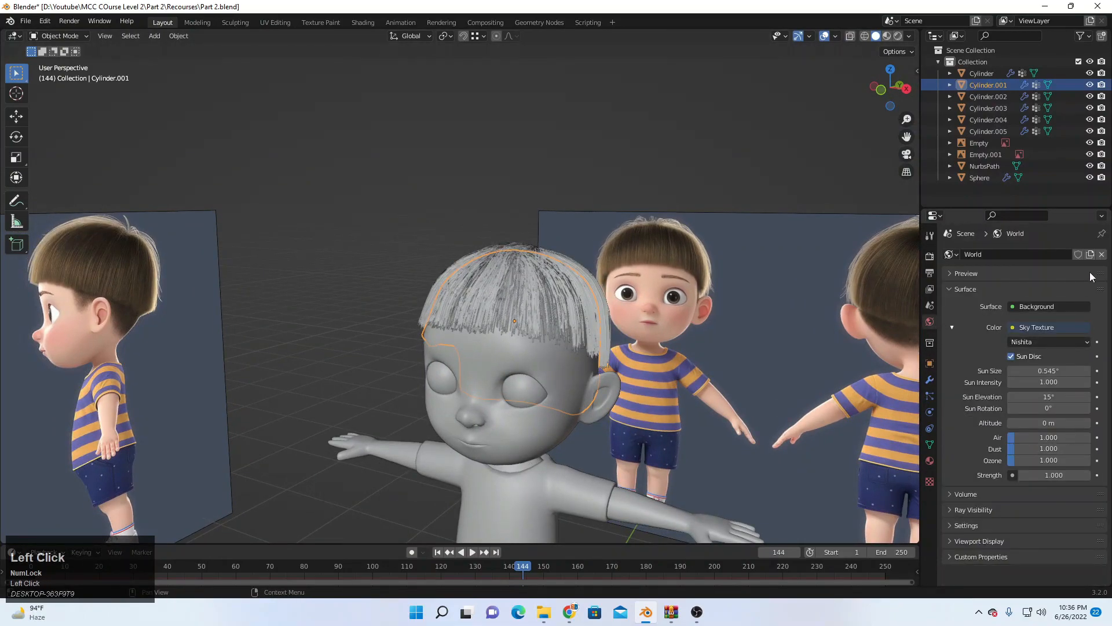
click(1102, 255)
click(1037, 255)
scroll(482, 384, down, 5)
key(shift+a)
mouse_move(449, 505)
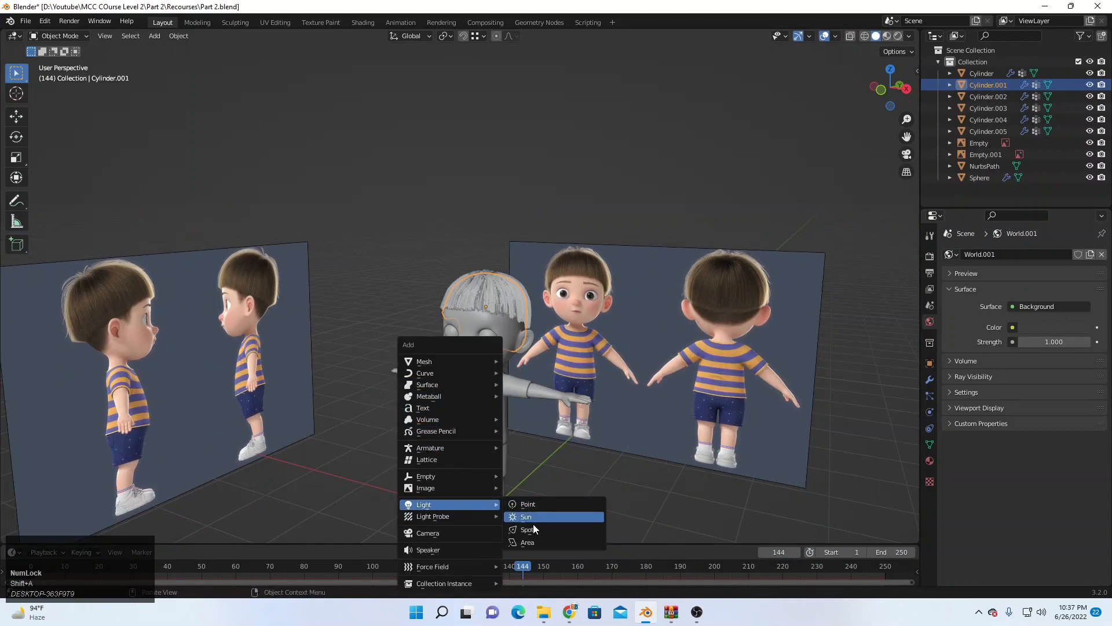
click(527, 530)
middle_drag(537, 516, 468, 484)
scroll(468, 485, down, 3)
key(g)
click(449, 308)
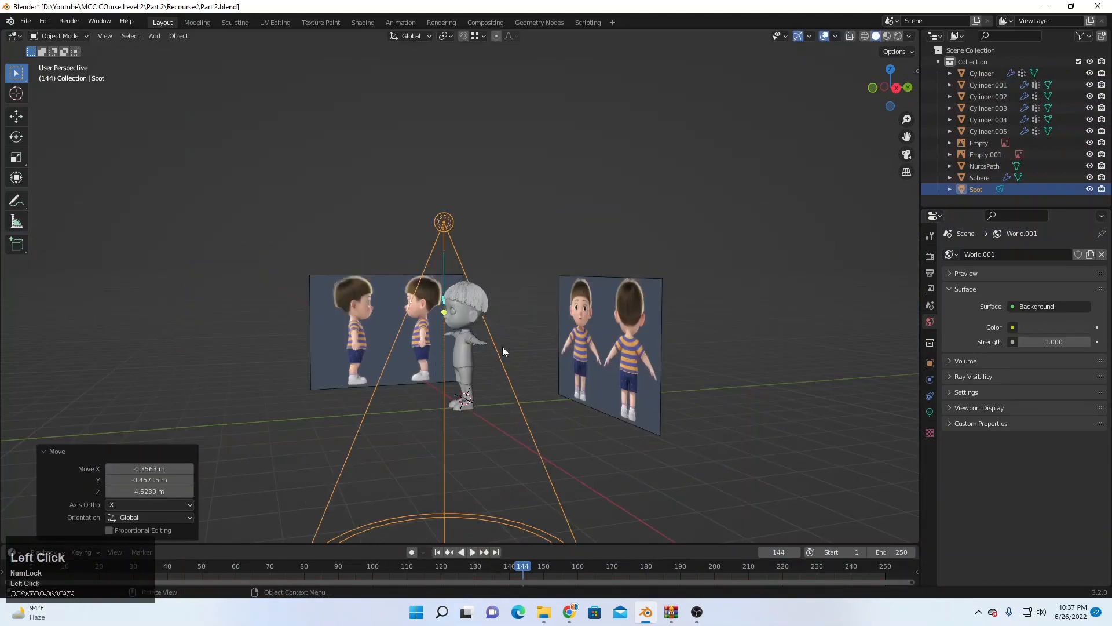
key(x)
click(502, 346)
Step: Add an area light, place it above and in front of the boy, and rotate it to face him
key(shift+a)
mouse_move(503, 347)
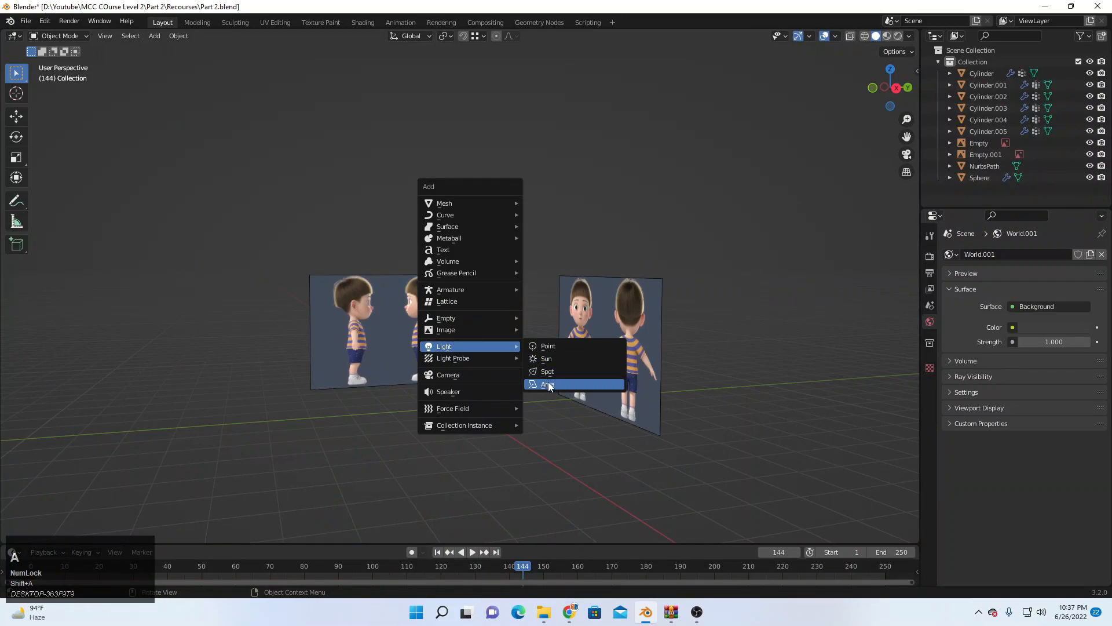
click(547, 384)
key(g)
click(513, 350)
middle_drag(502, 367, 521, 325)
key(r)
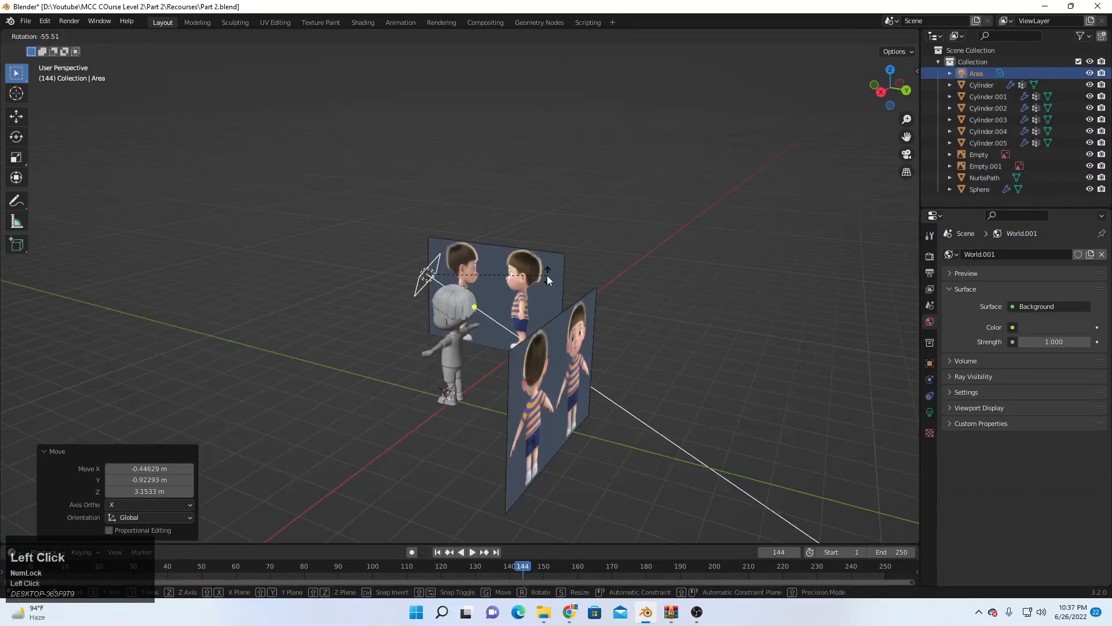
click(548, 280)
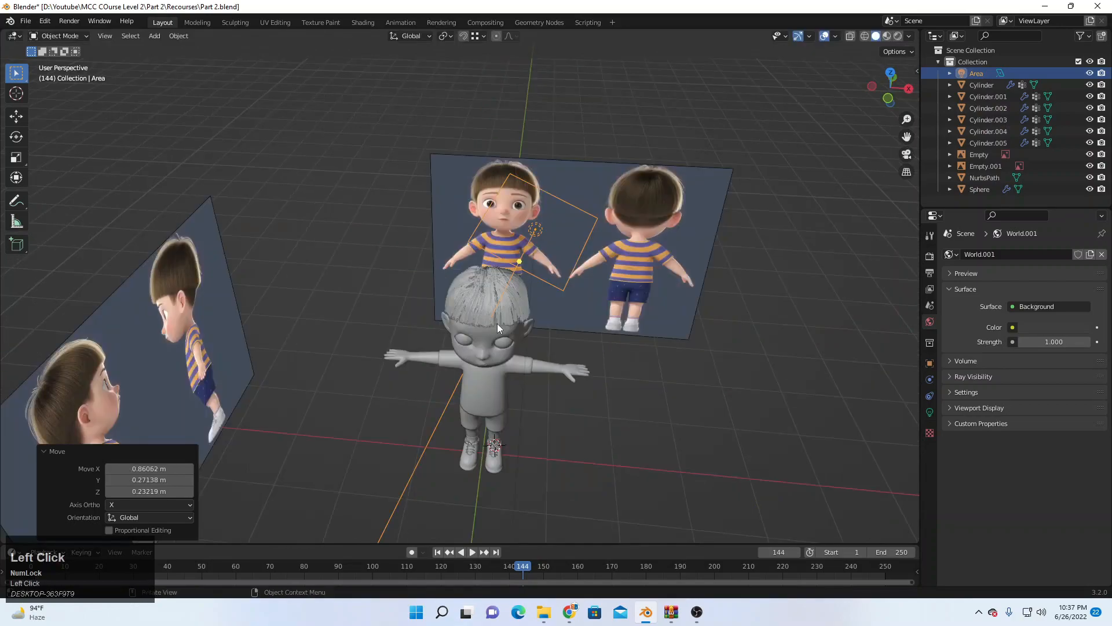
Step: Display the head in rendered viewport shading and select the hair's scalp emitter
scroll(559, 301, up, 5)
key(z)
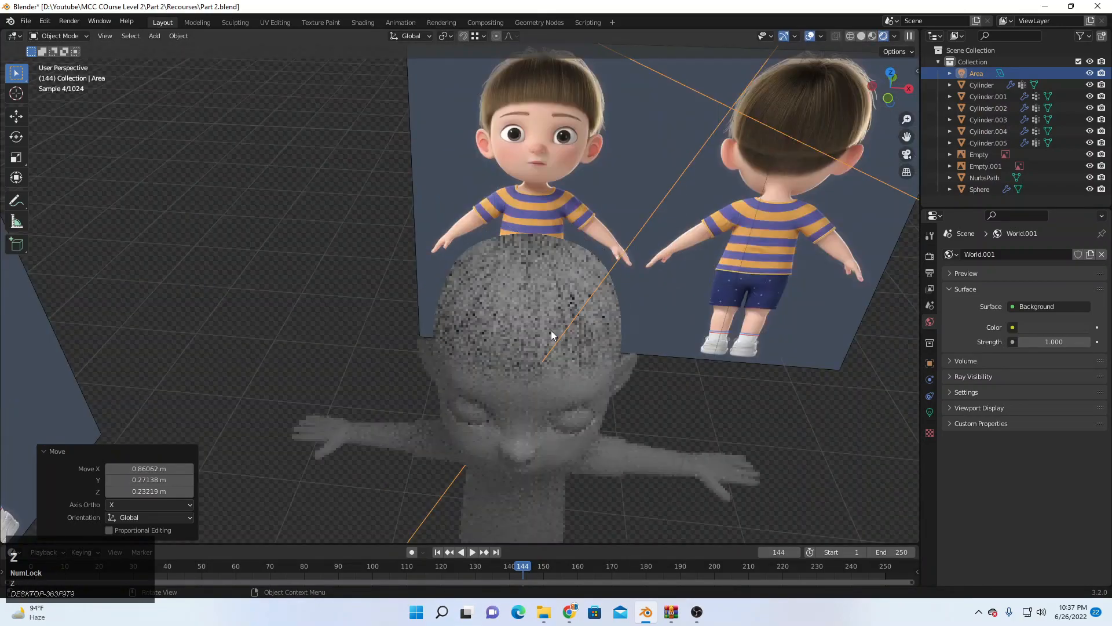
click(551, 281)
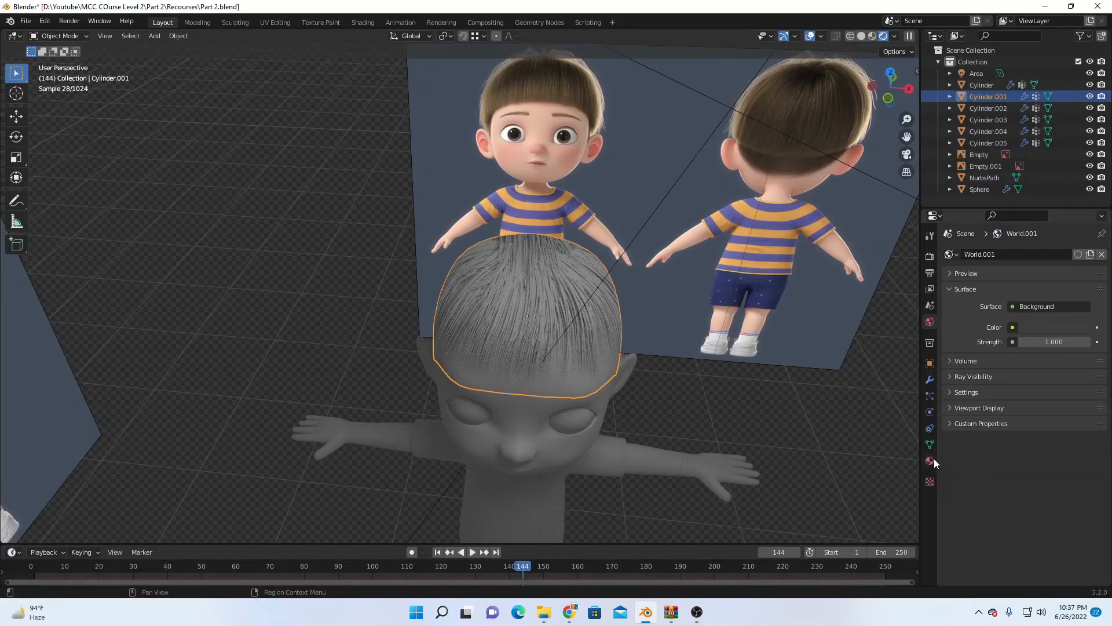
Step: Expand the hair shape settings of the scalp's particle system and set the root diameter to 0.1 m
click(930, 396)
scroll(965, 463, down, 10)
scroll(1023, 501, down, 10)
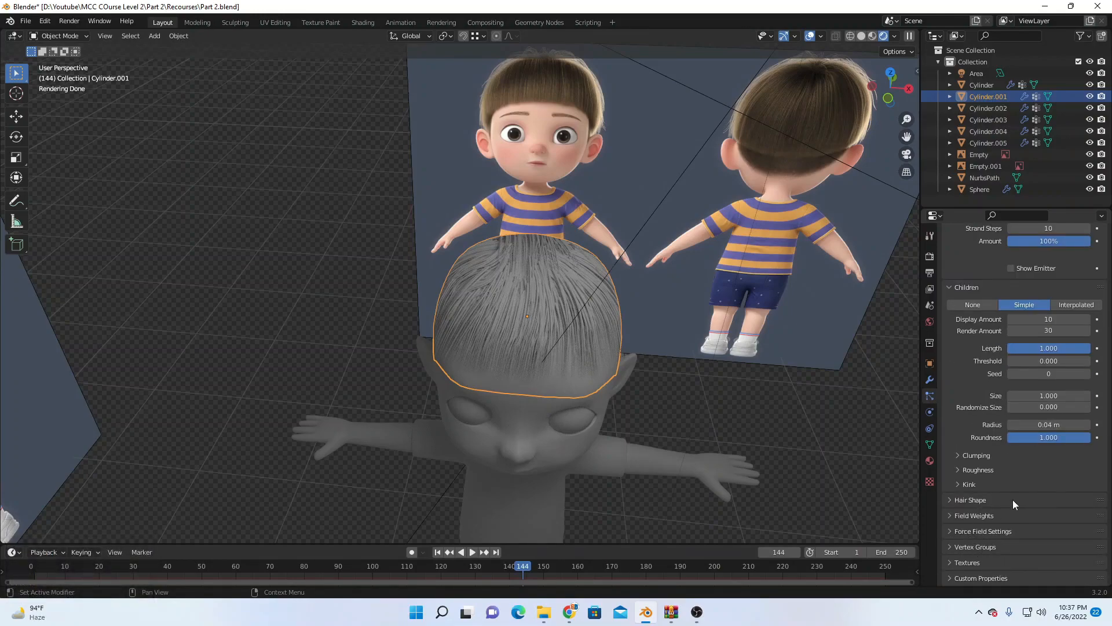
click(971, 501)
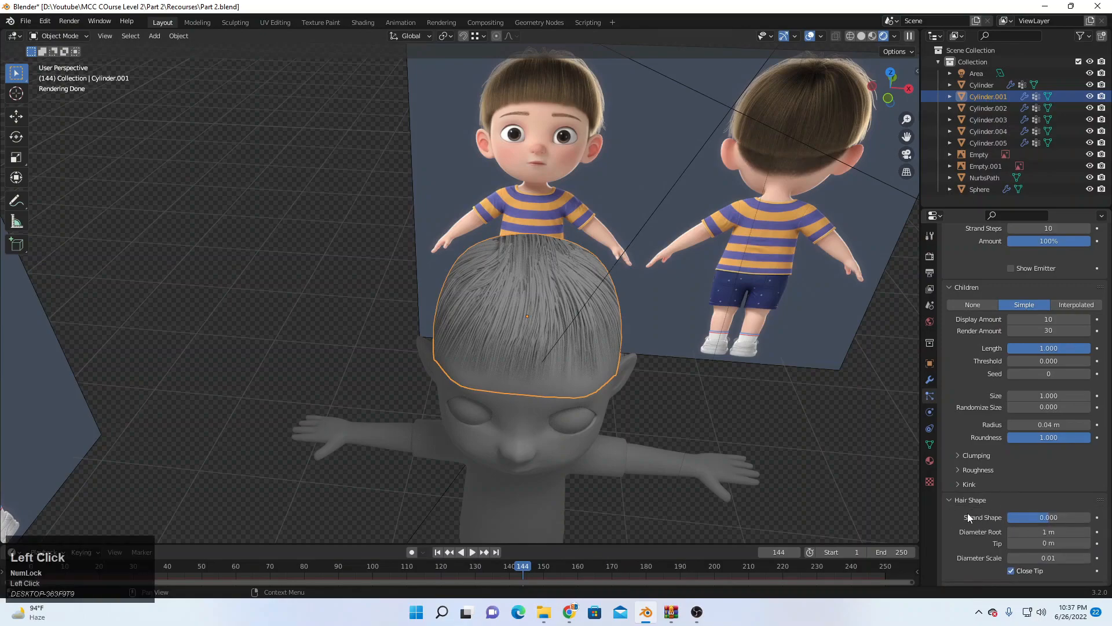
scroll(1024, 500, down, 3)
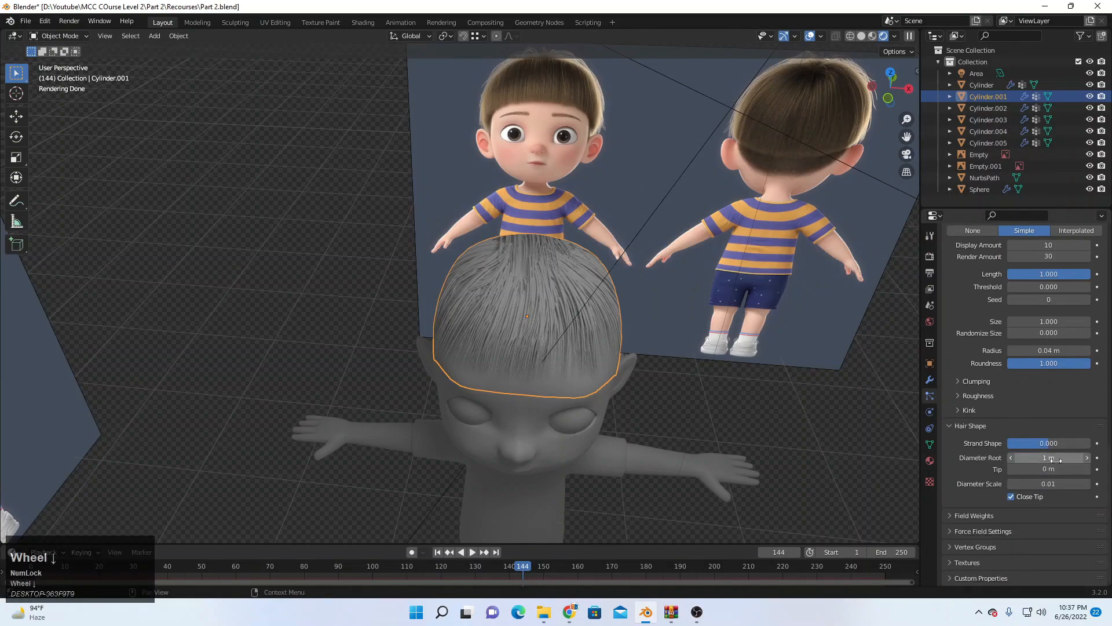
click(1009, 457)
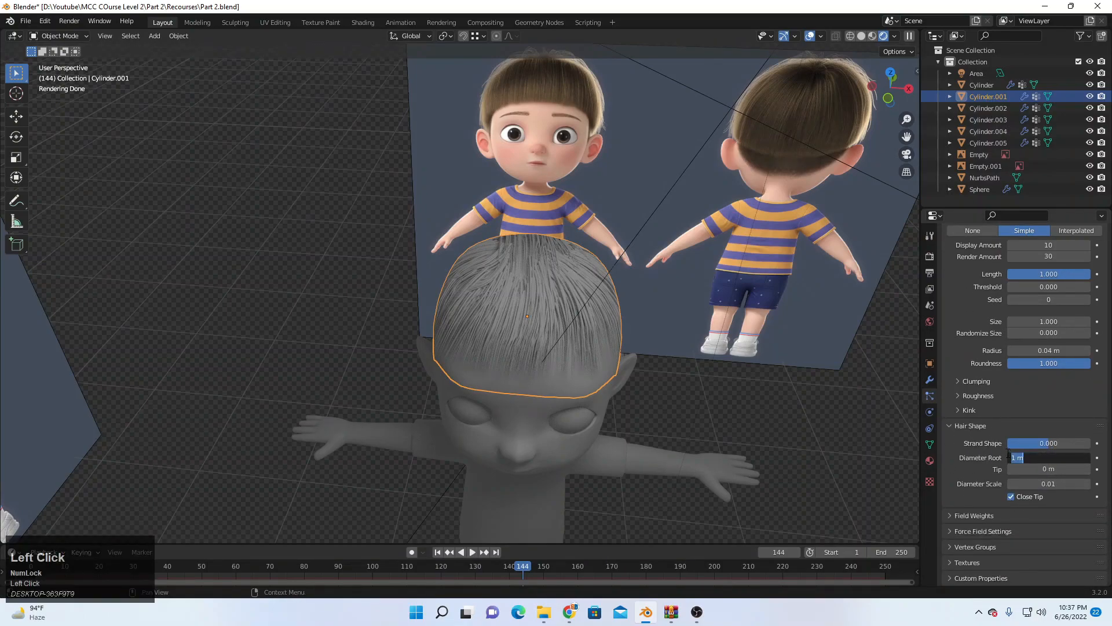
text(0)
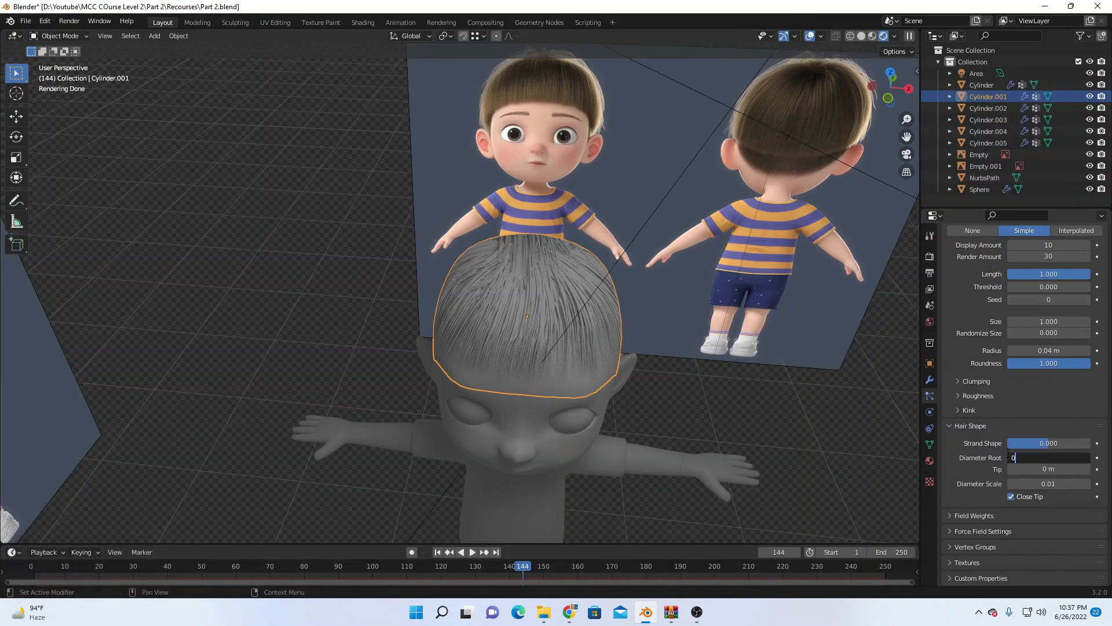
text(.1)
key(Return)
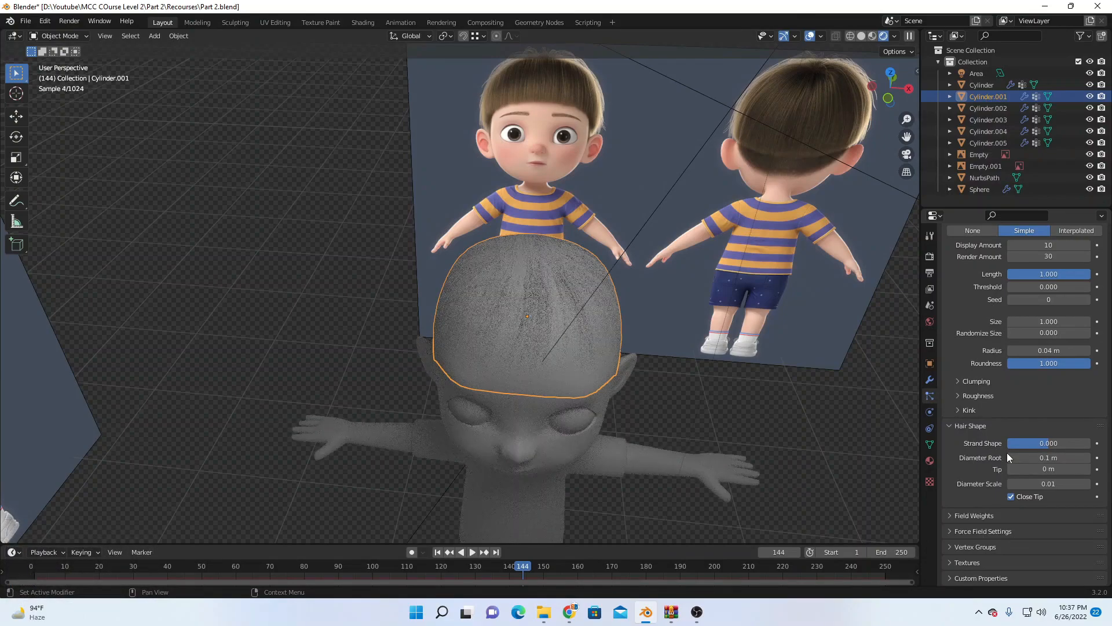
Step: Set the hair strands' root diameter to 0.3 m
click(1023, 457)
click(1023, 458)
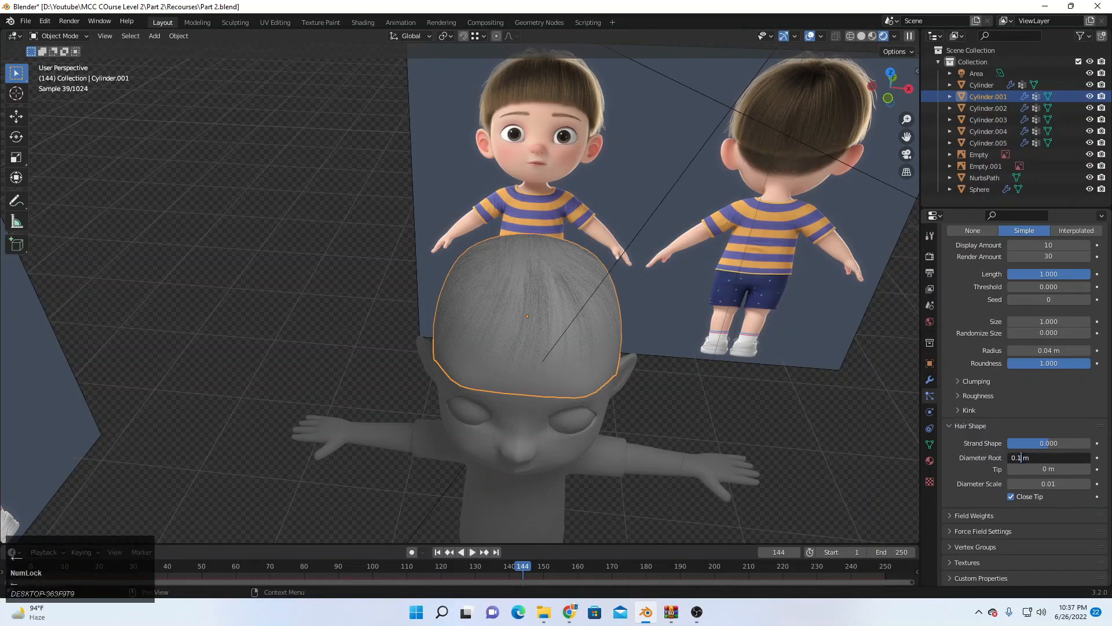
key(BackSpace)
text(3)
key(Return)
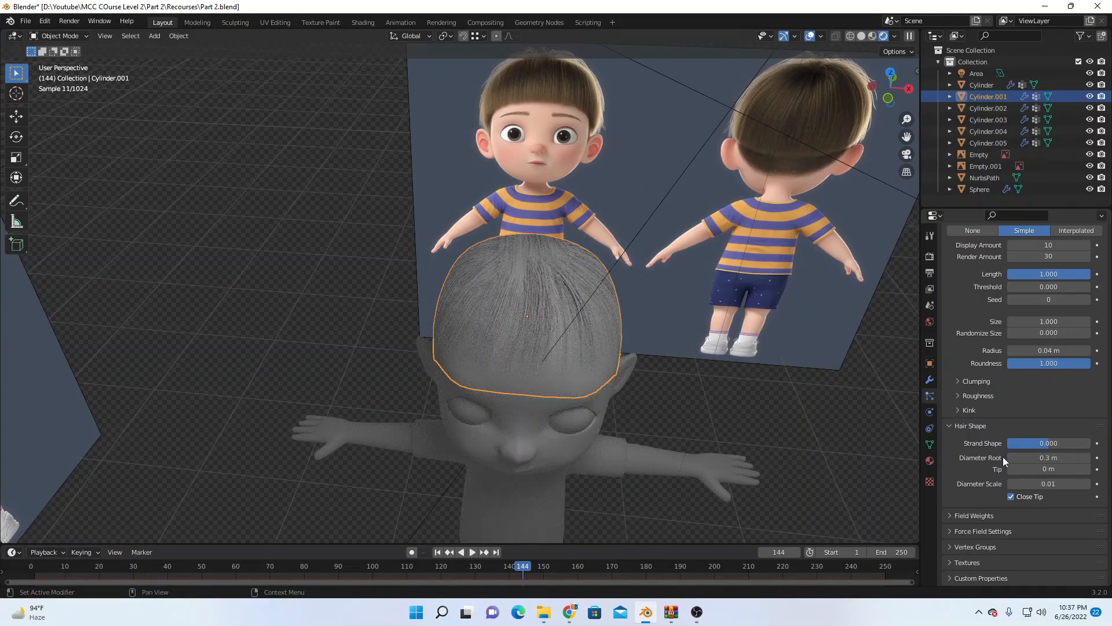
Step: Set the hair strands' root diameter to 0.2 m, leaving the diameter scale as it is
click(1047, 483)
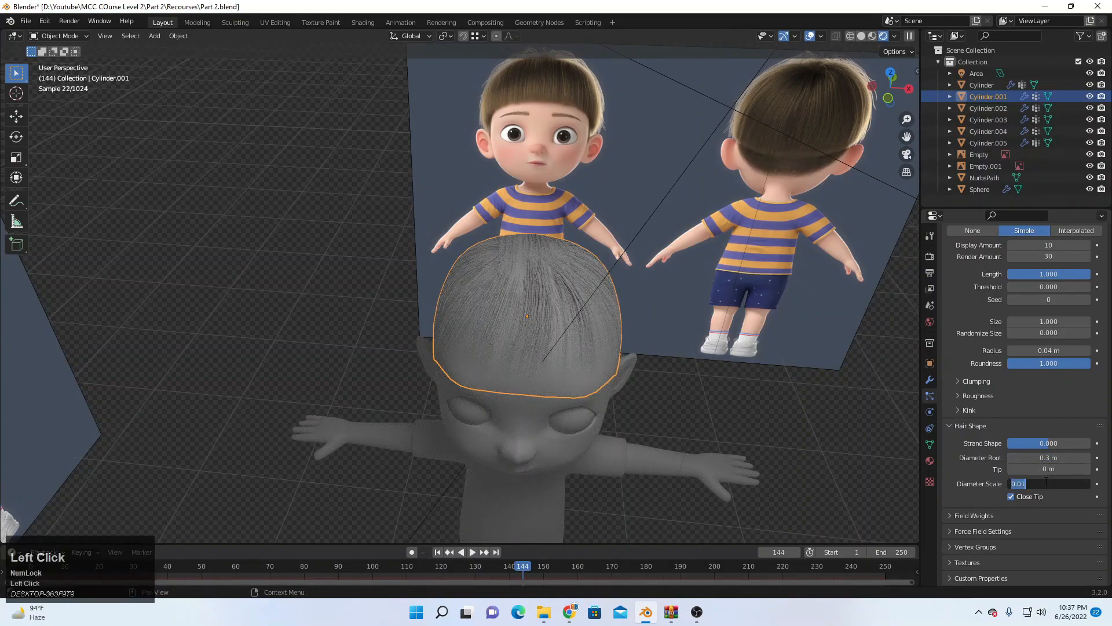
click(1046, 461)
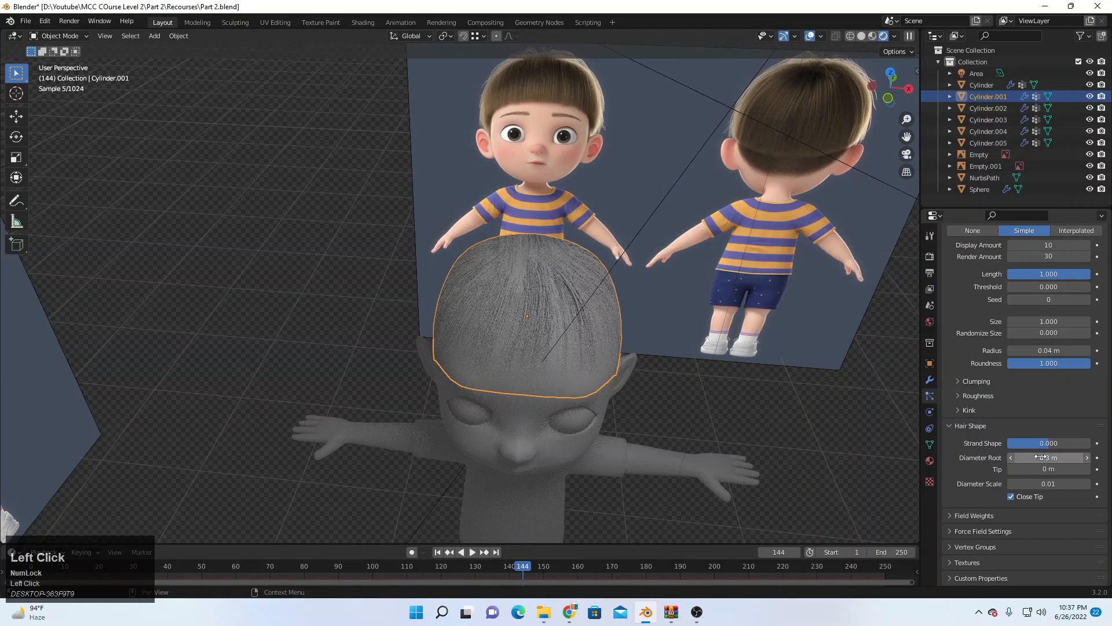
click(1042, 458)
click(1022, 457)
key(BackSpace)
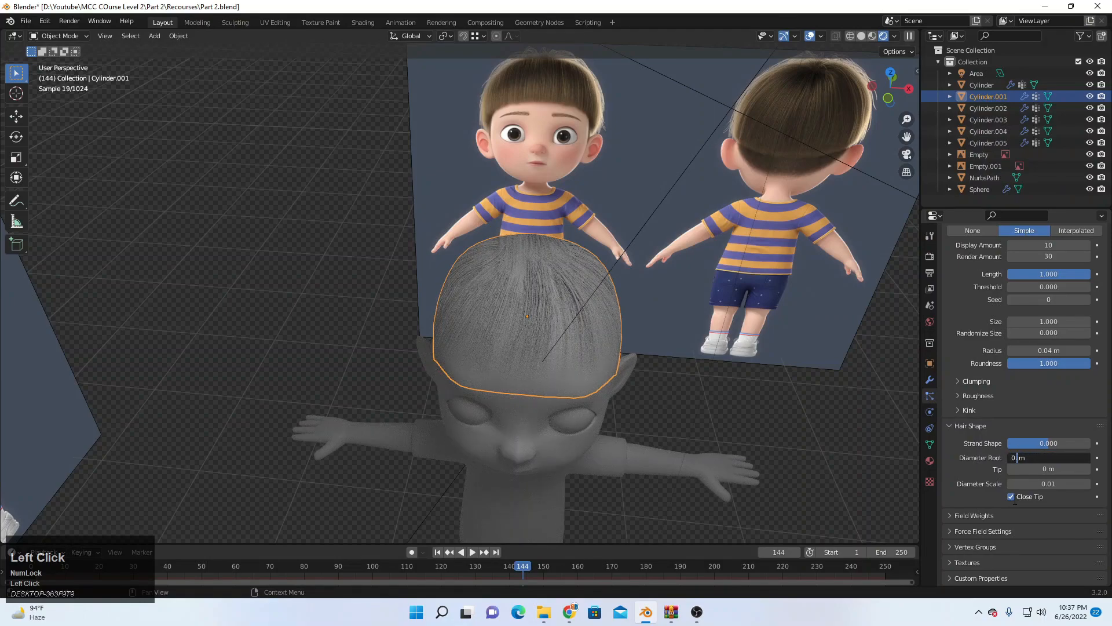
text(2)
key(Return)
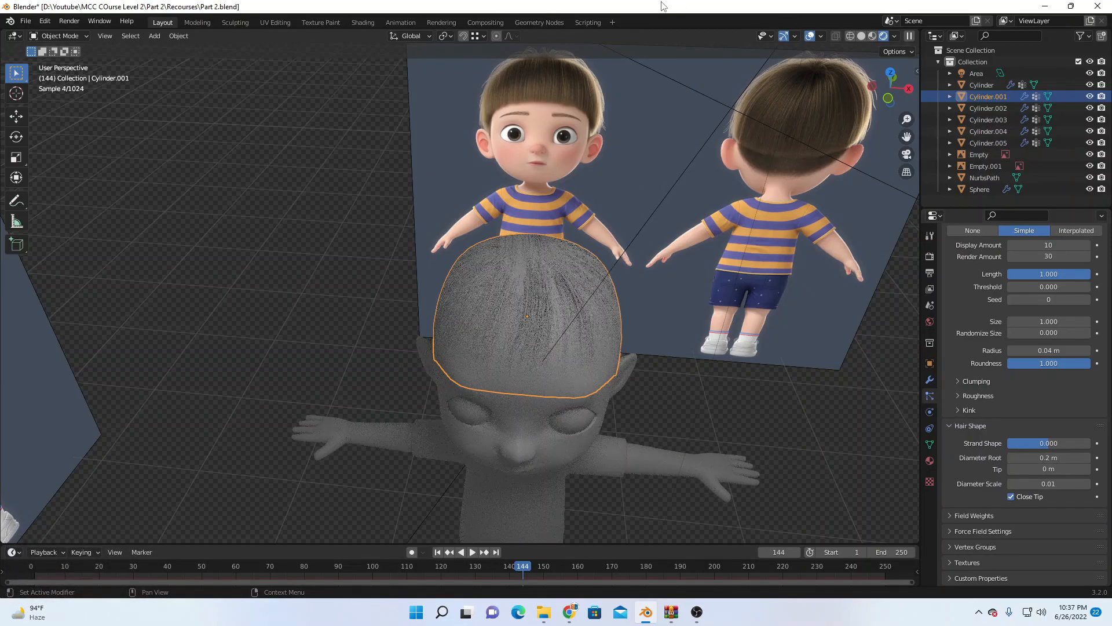
Step: Return the viewport to solid shading and switch to the Shading workspace
scroll(554, 372, down, 5)
middle_drag(554, 372, 549, 362)
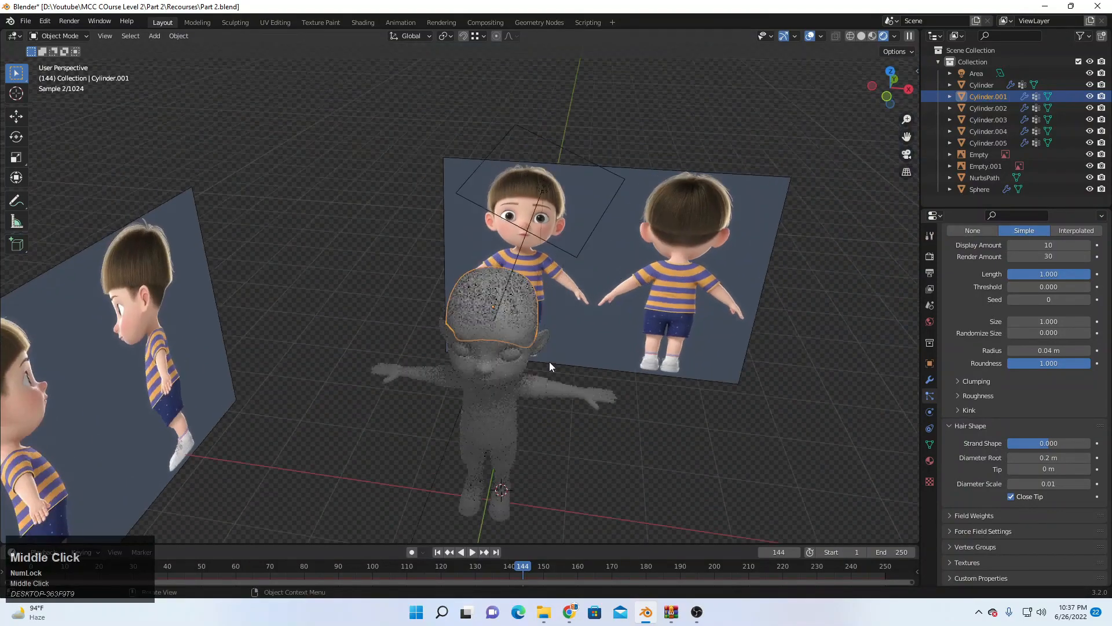
scroll(548, 360, up, 4)
key(z)
mouse_move(746, 372)
middle_down()
mouse_move(468, 82)
mouse_move(359, 519)
middle_up()
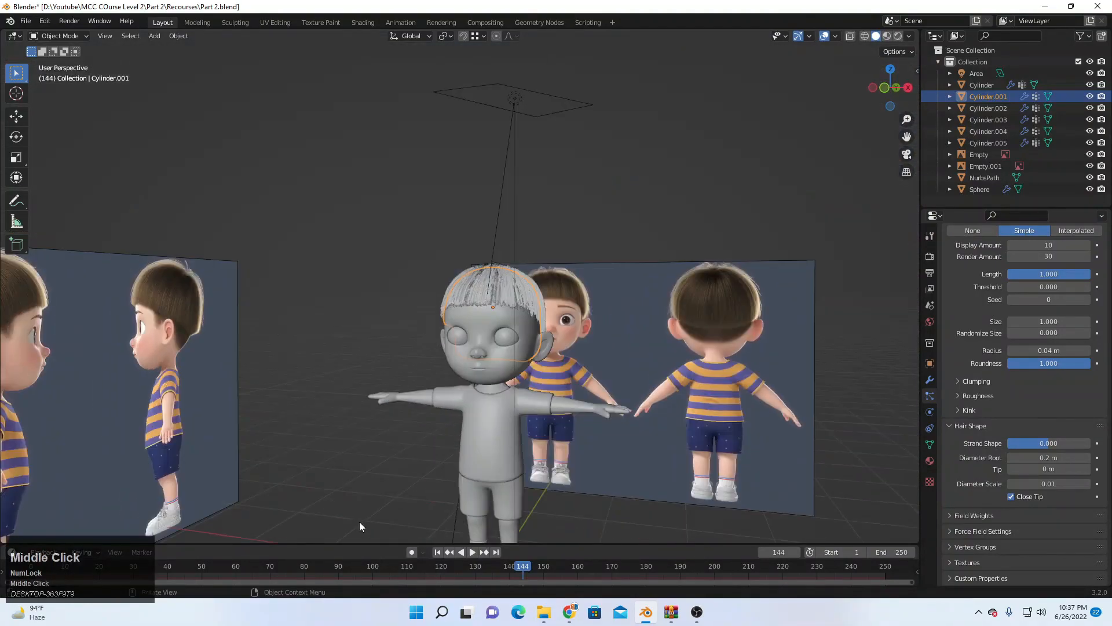
mouse_move(535, 325)
shift+middle_down()
mouse_move(553, 235)
mouse_move(509, 270)
shift+middle_up()
scroll(509, 270, up, 2)
click(362, 23)
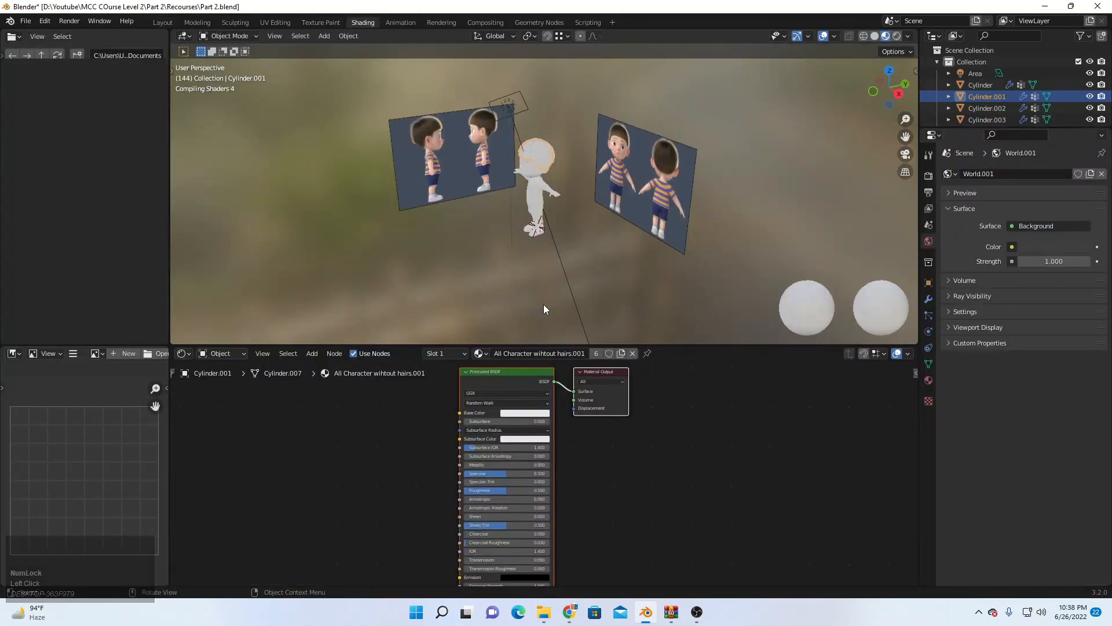
Step: Make the scalp emitter's shared material a single-user copy and rename it Hairs
middle_drag(544, 304, 616, 245)
scroll(615, 248, up, 1)
middle_drag(432, 468, 510, 496)
scroll(534, 162, up, 5)
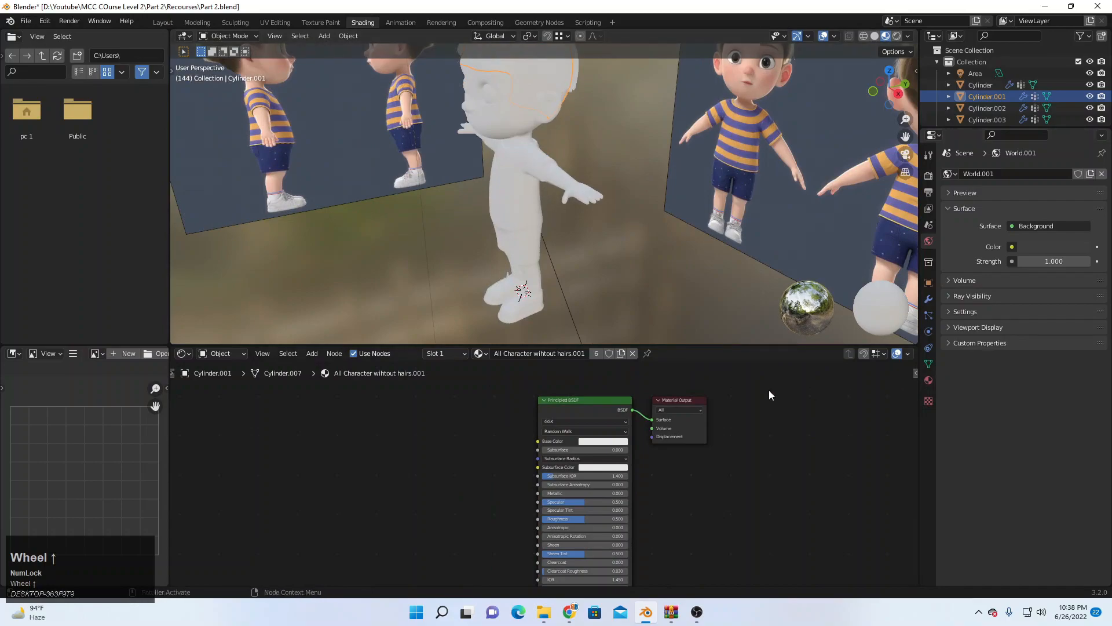
click(537, 354)
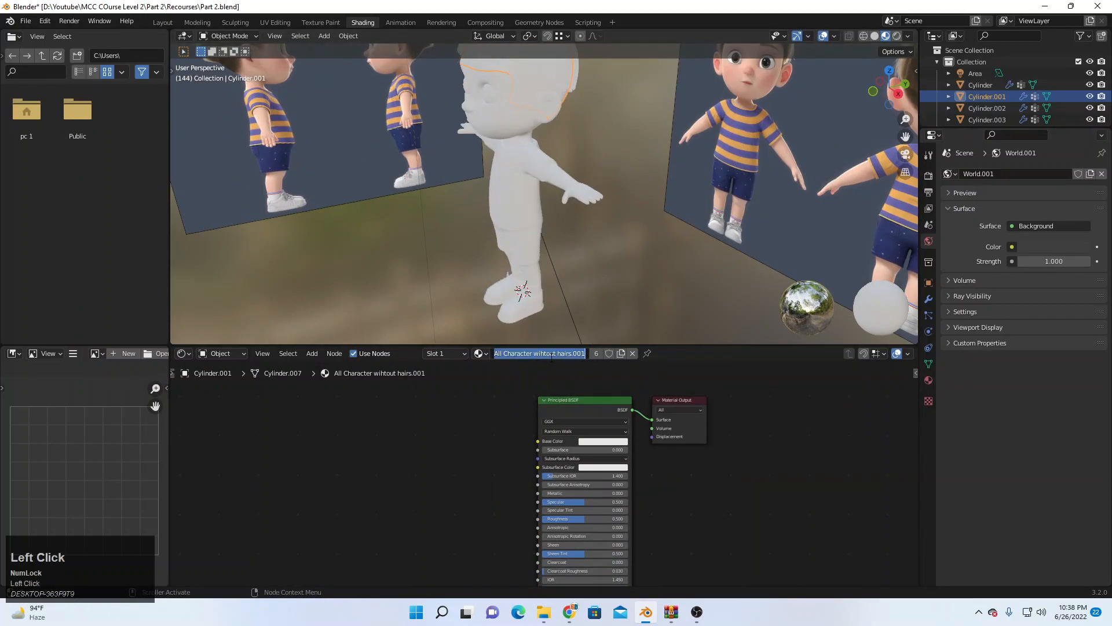
right_click(570, 365)
click(596, 353)
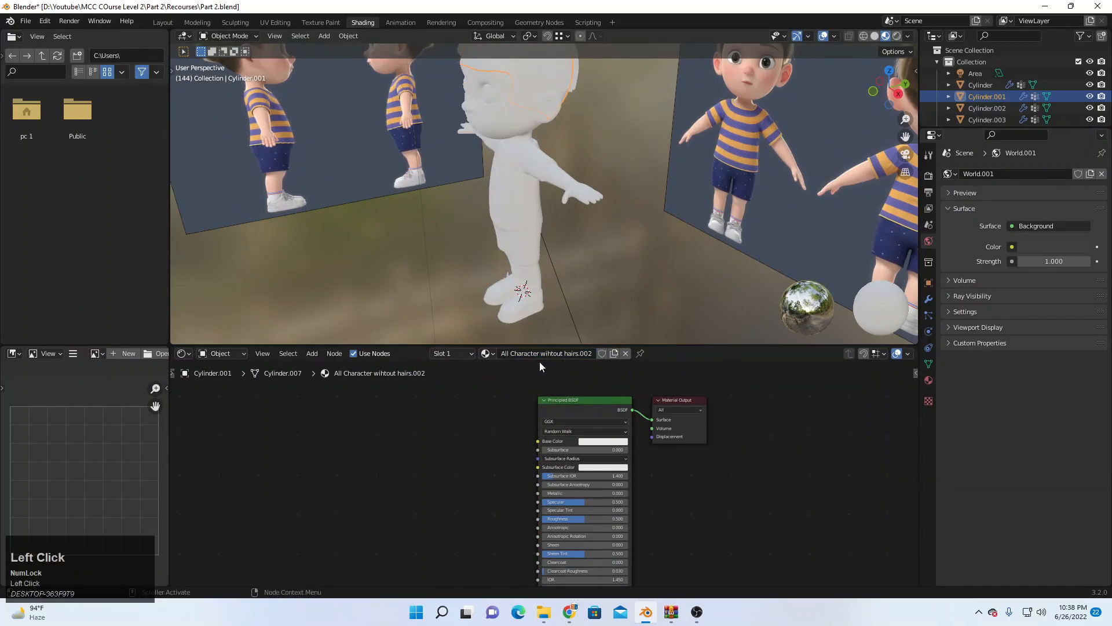
double_click(551, 354)
text(Hairs)
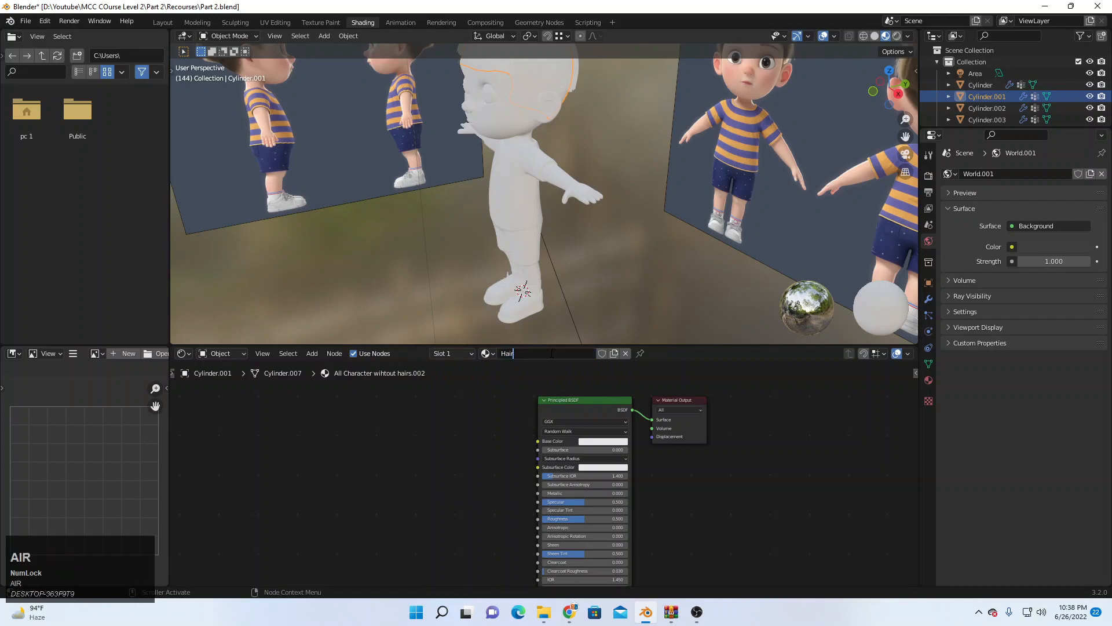
key(Return)
Step: Delete the Principled BSDF node from the Hairs material
click(405, 473)
scroll(617, 498, up, 2)
drag(625, 479, 593, 453)
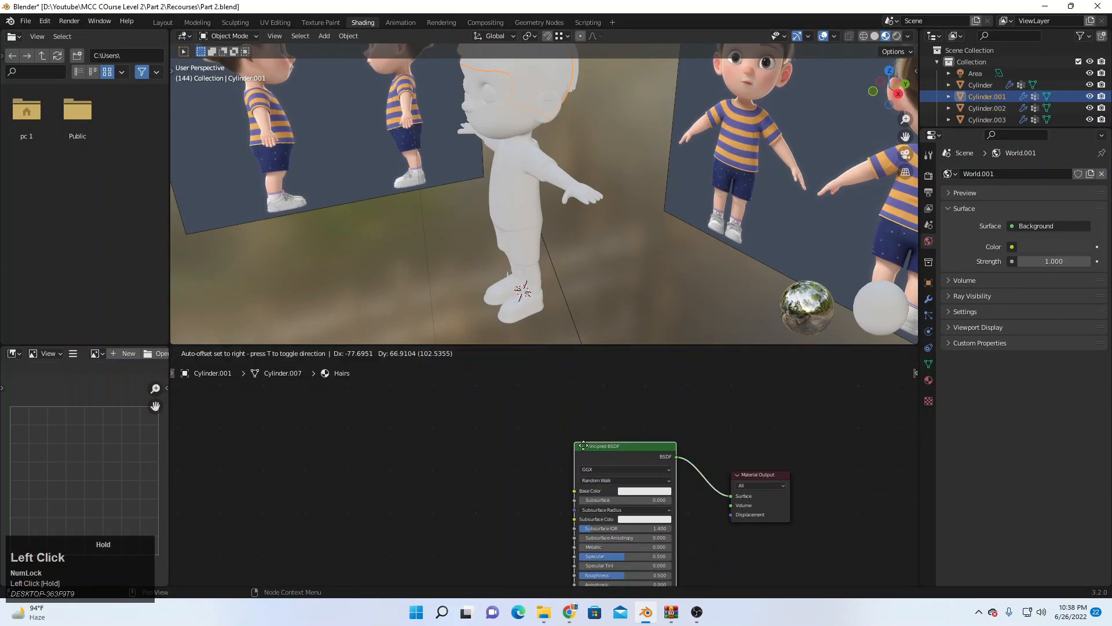
scroll(555, 473, up, 4)
middle_drag(586, 476, 617, 485)
scroll(618, 485, down, 1)
click(701, 458)
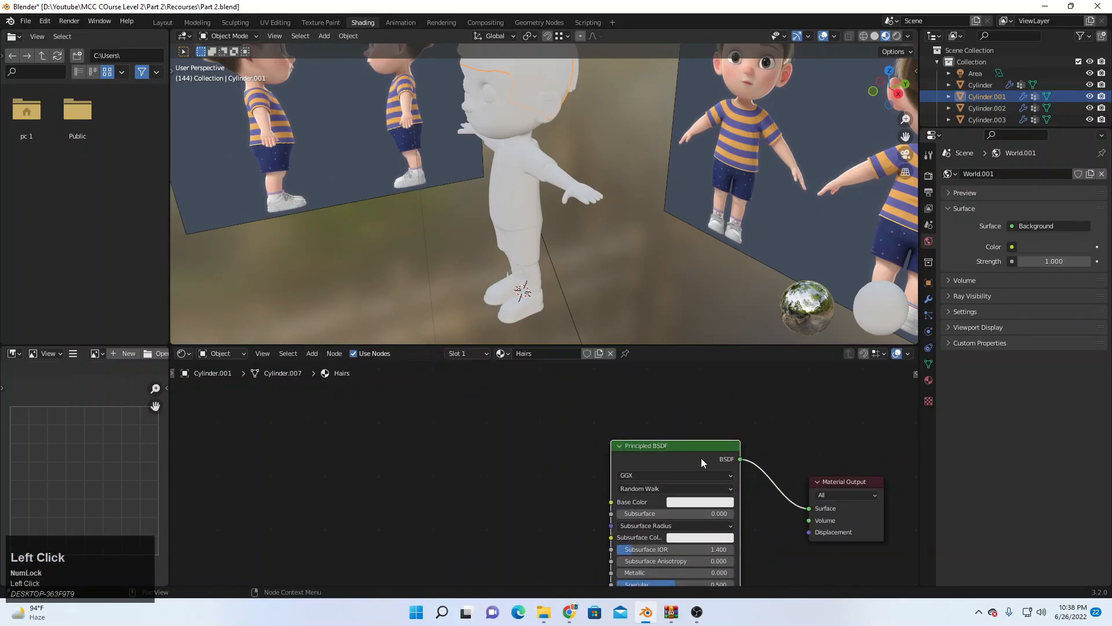
key(x)
Step: Add a Principled Hair BSDF node and connect its BSDF output to the Material Output's Surface input
key(shift+a)
click(659, 445)
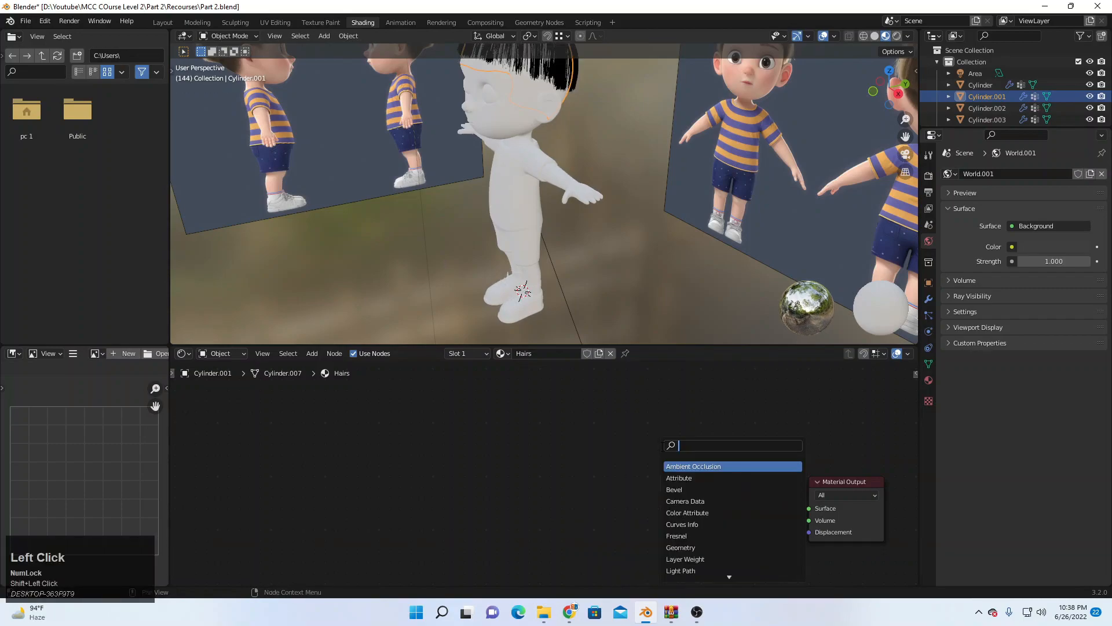
text(hai)
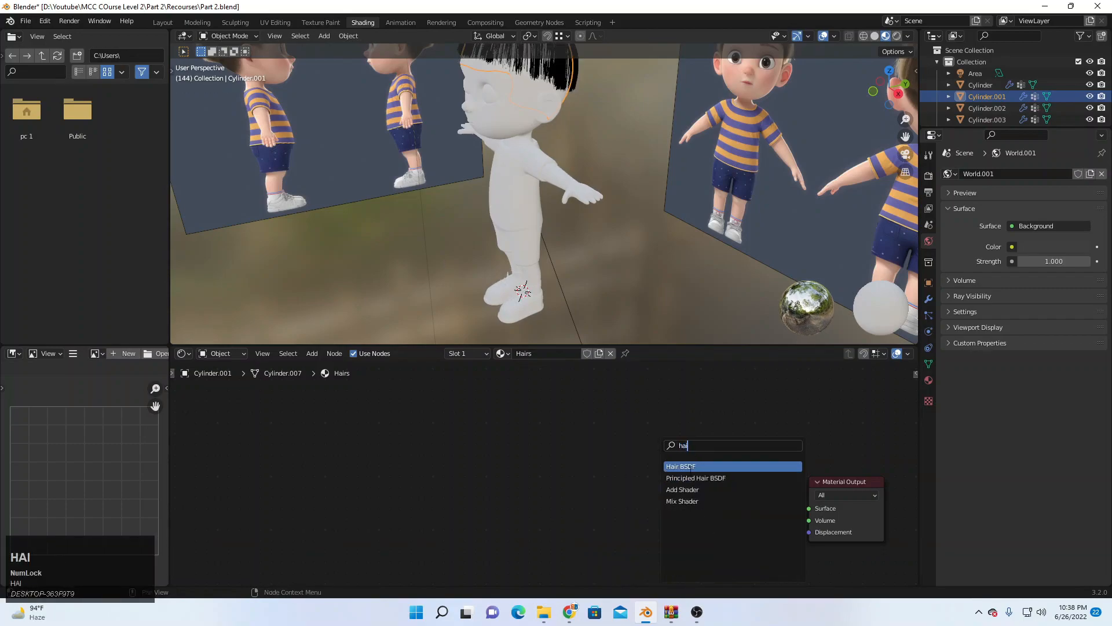
click(700, 478)
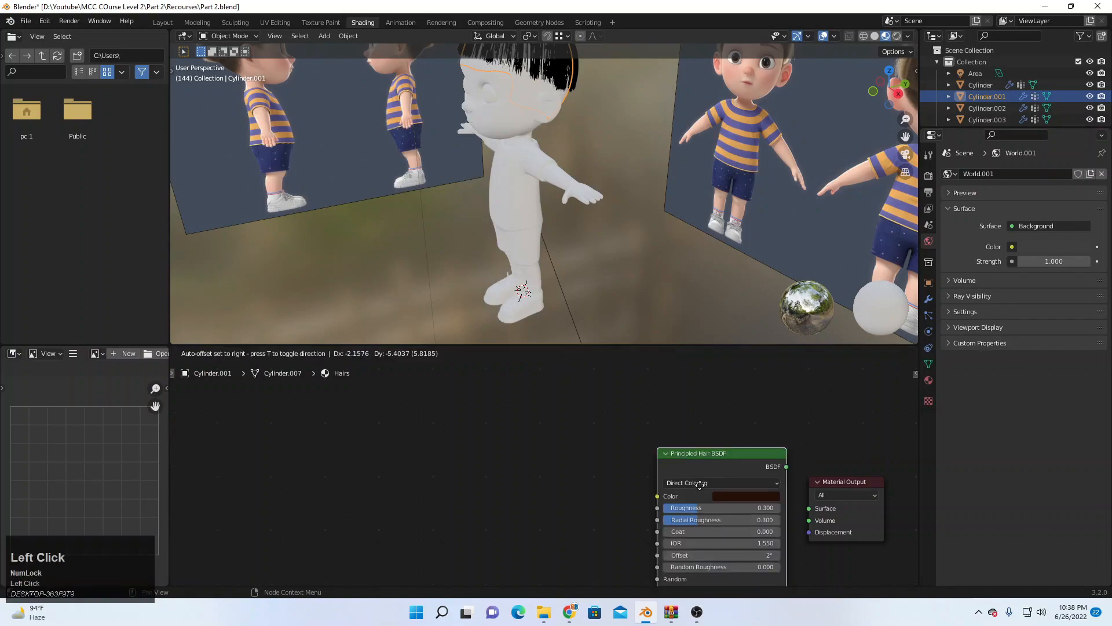
drag(752, 485, 809, 508)
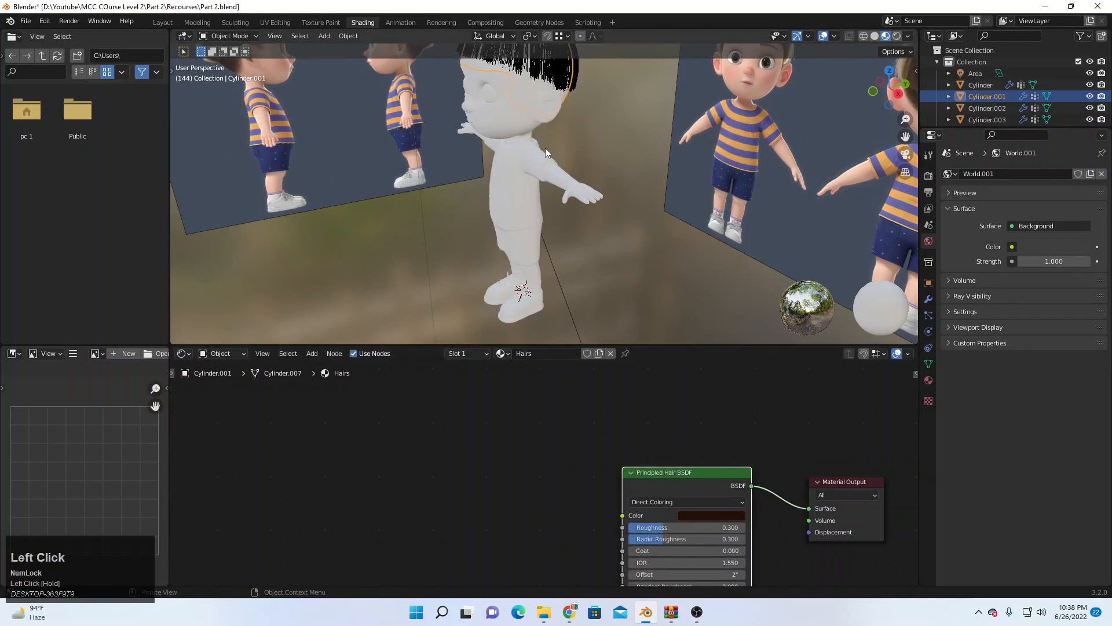
Step: Show the head in solid shading and check which material the hair particle system's render settings use
middle_drag(562, 161, 576, 154)
scroll(695, 494, down, 3)
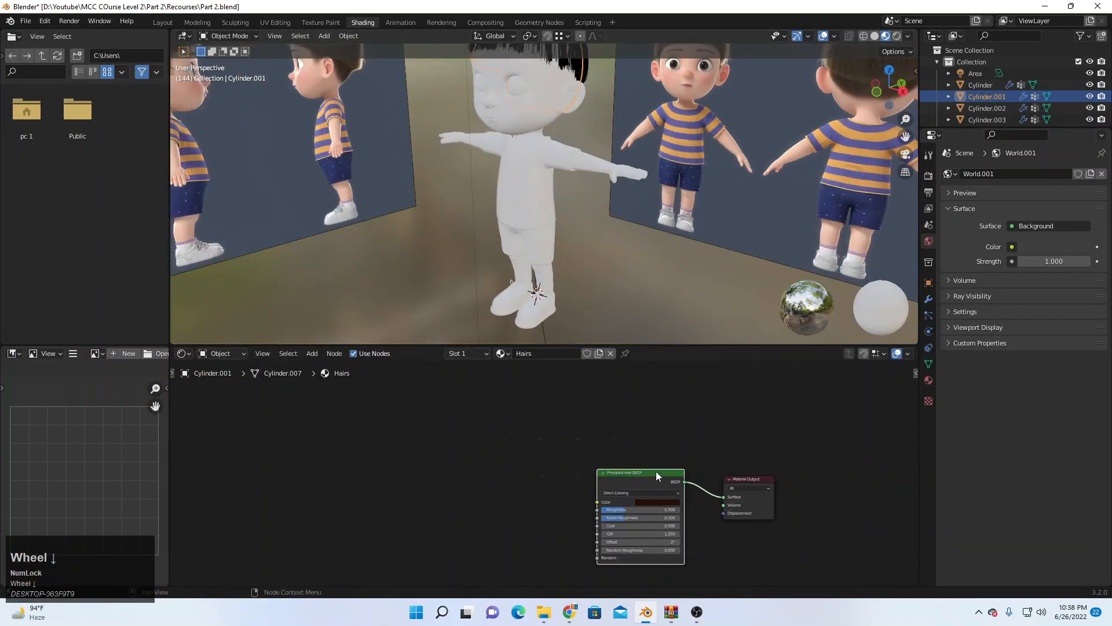
key(z)
click(665, 201)
middle_drag(585, 246, 626, 243)
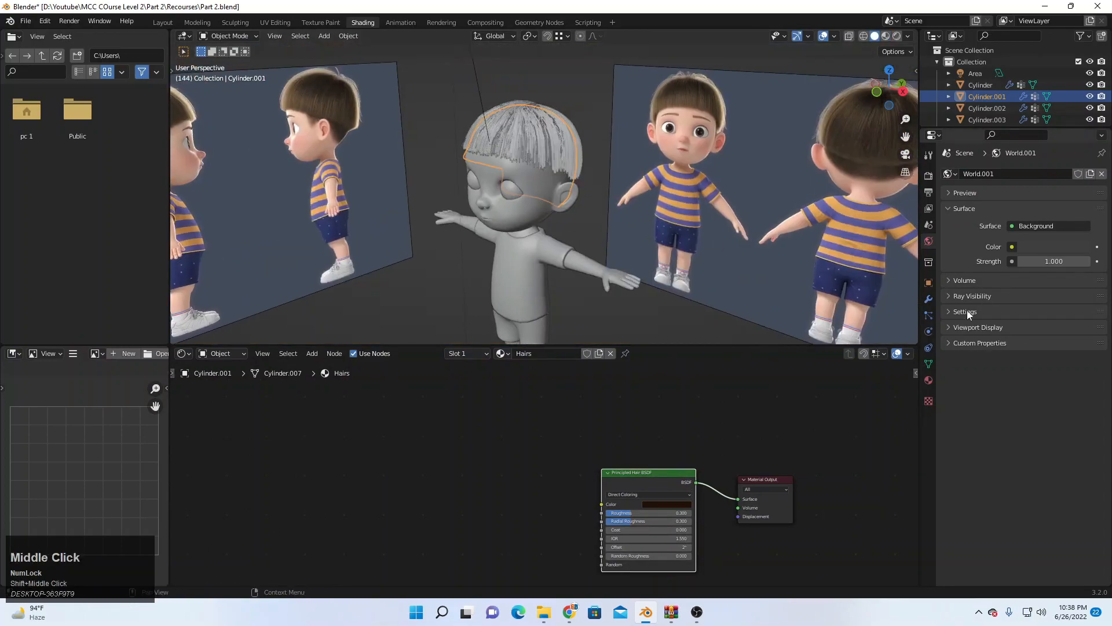
click(929, 380)
scroll(997, 408, down, 2)
click(929, 314)
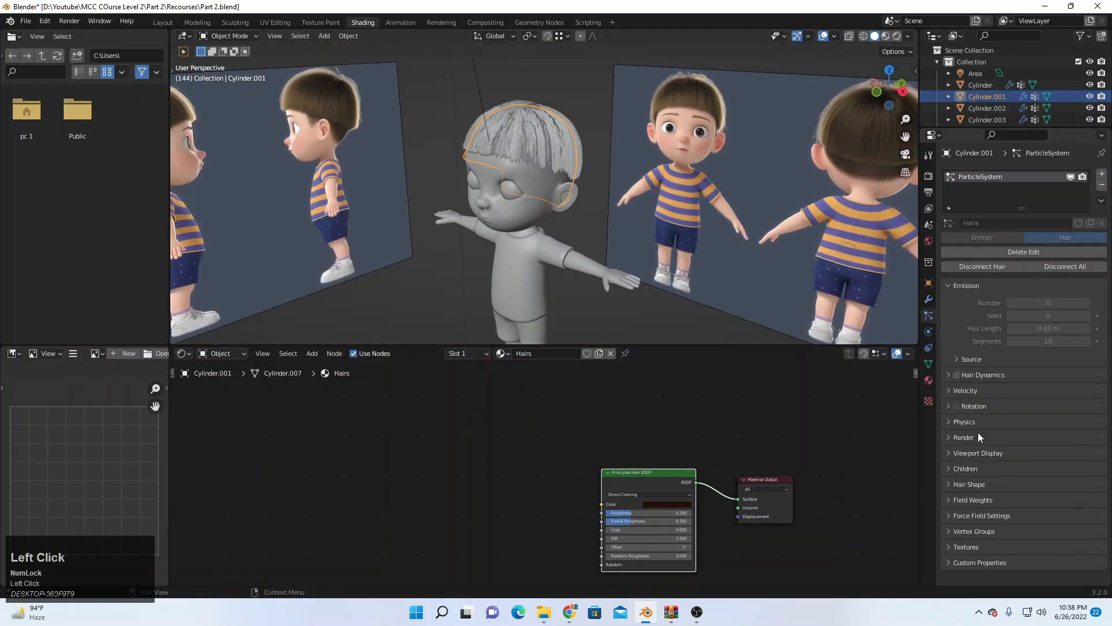
click(964, 437)
scroll(1014, 452, down, 2)
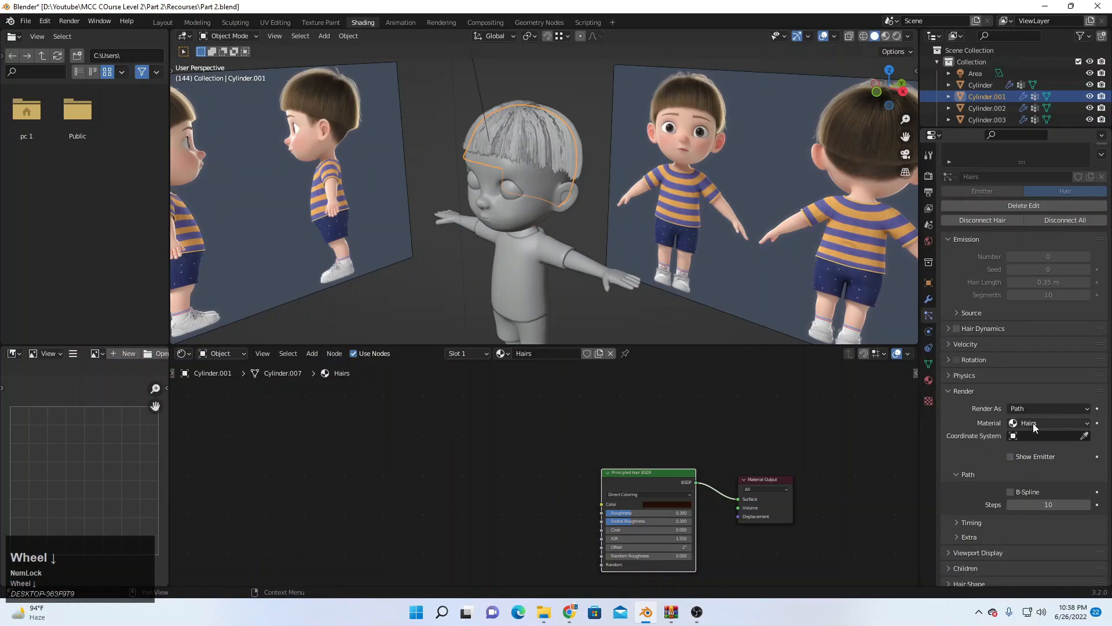
Step: Return to the Layout workspace, hide the viewport overlays and inspect the head's hair in rendered shading
click(162, 23)
scroll(502, 260, up, 2)
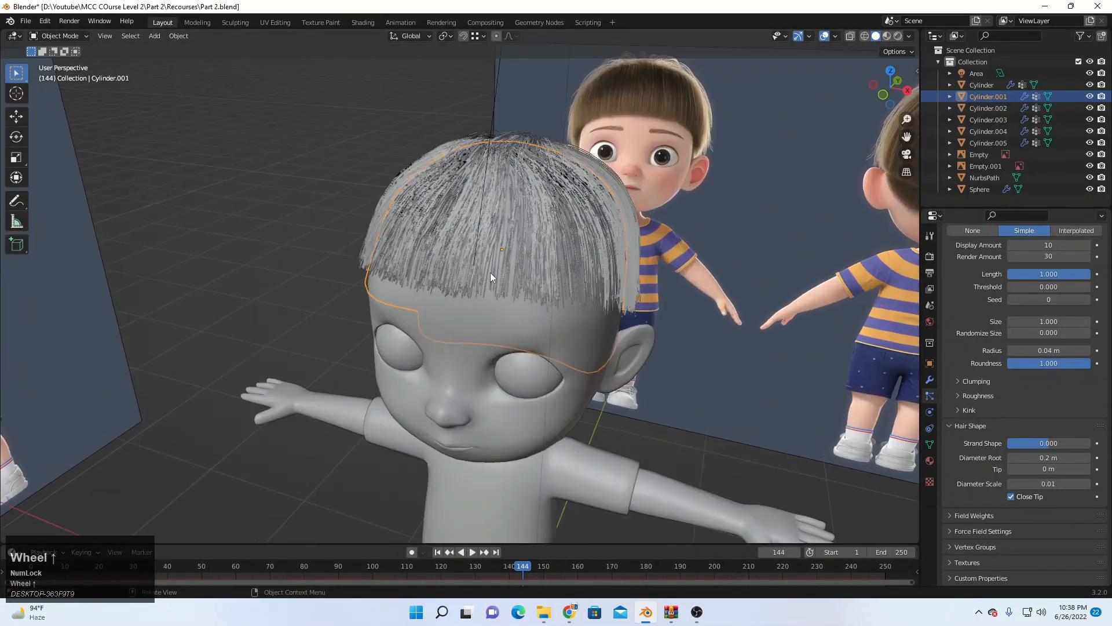
shift+scroll(545, 310, up, 1)
scroll(544, 309, up, 2)
click(824, 35)
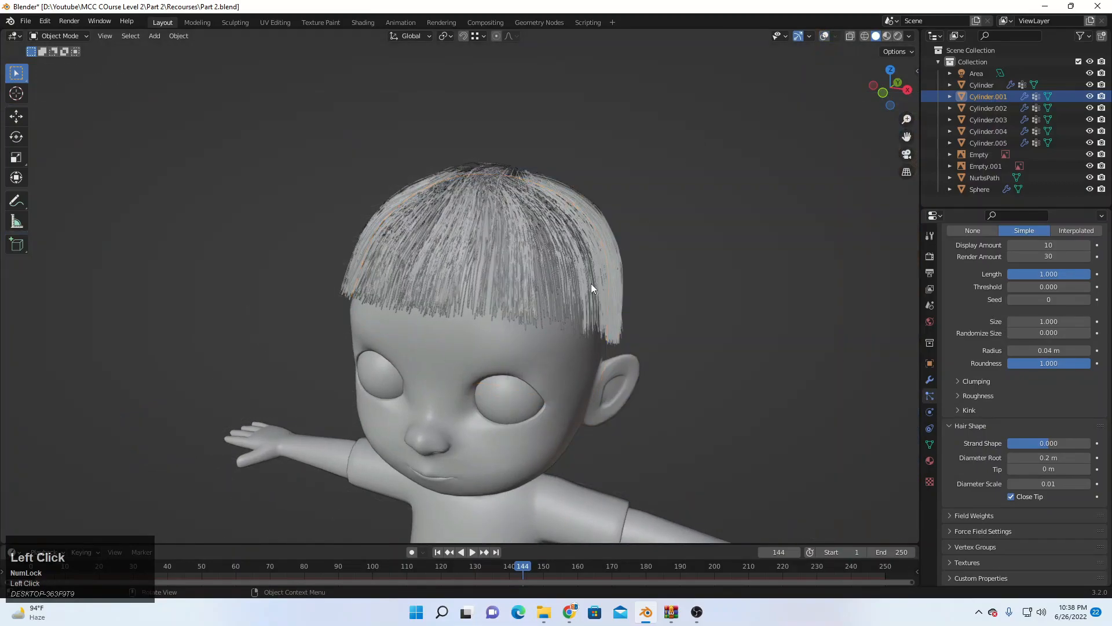
key(z)
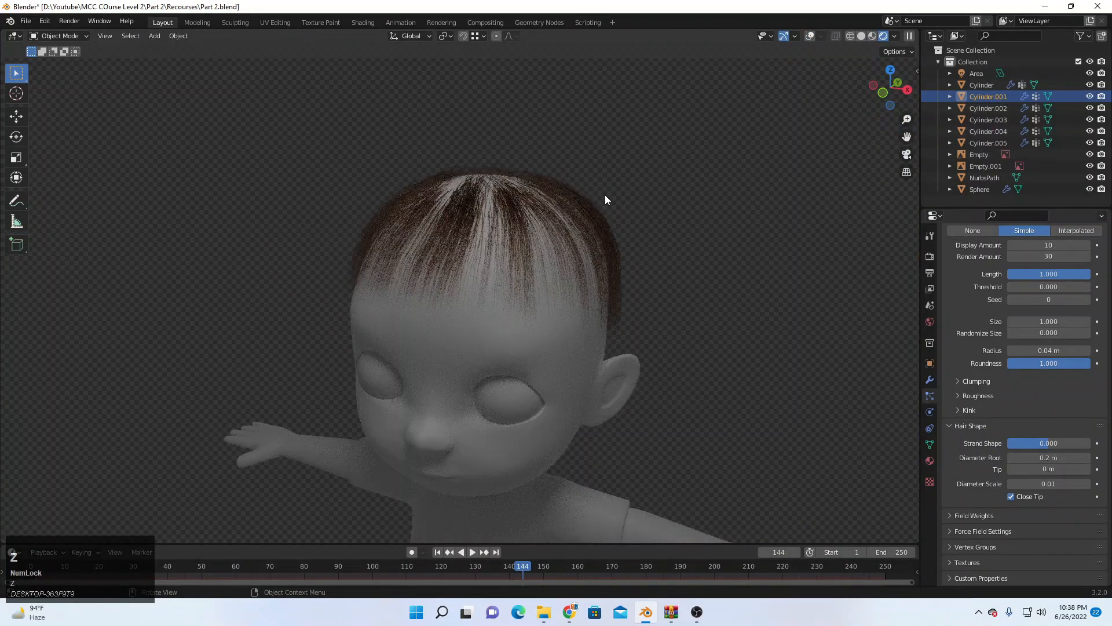
scroll(579, 207, down, 5)
mouse_move(558, 221)
middle_down()
mouse_move(623, 230)
mouse_move(495, 233)
mouse_move(574, 228)
middle_up()
scroll(498, 232, up, 2)
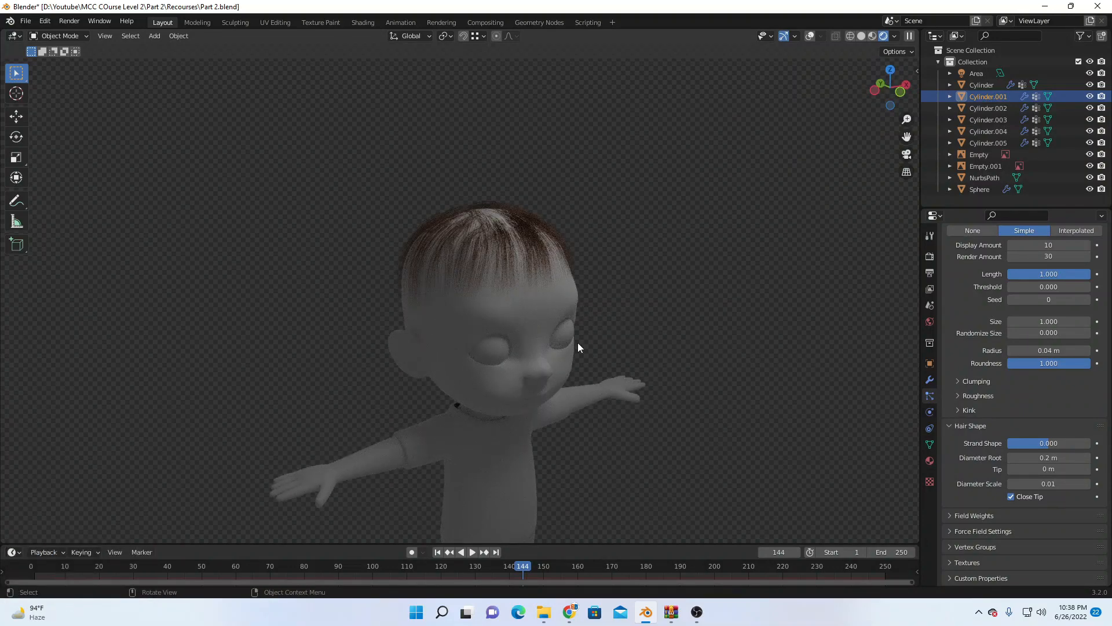
Step: Set the hair children's Display Amount to 50 in solid shading and check the denser hair in rendered shading
key(z)
click(930, 398)
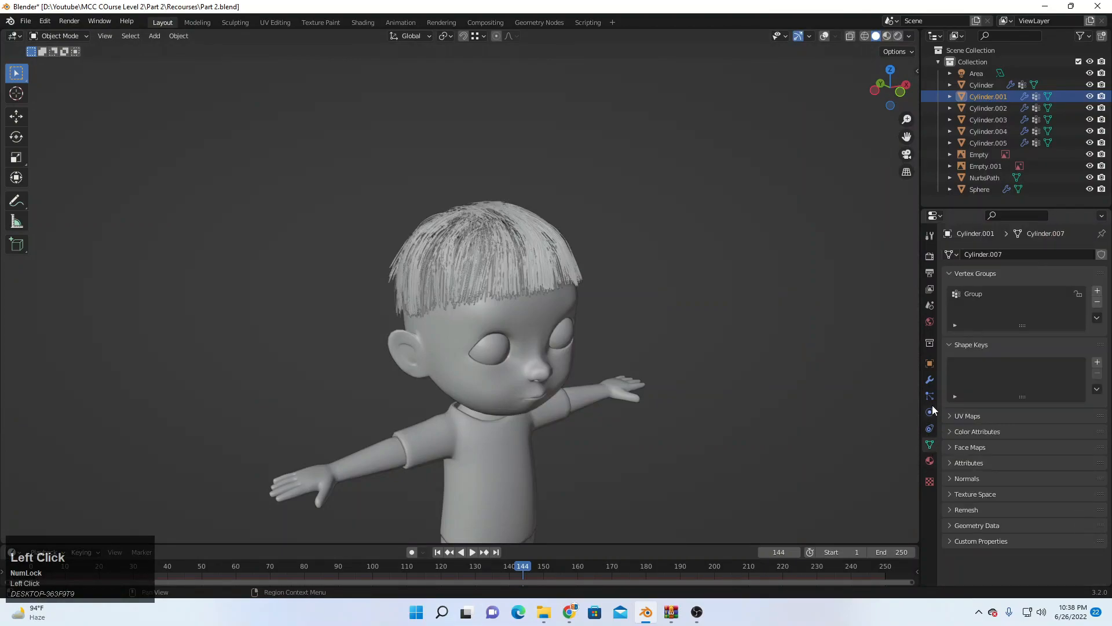
scroll(1061, 390, down, 15)
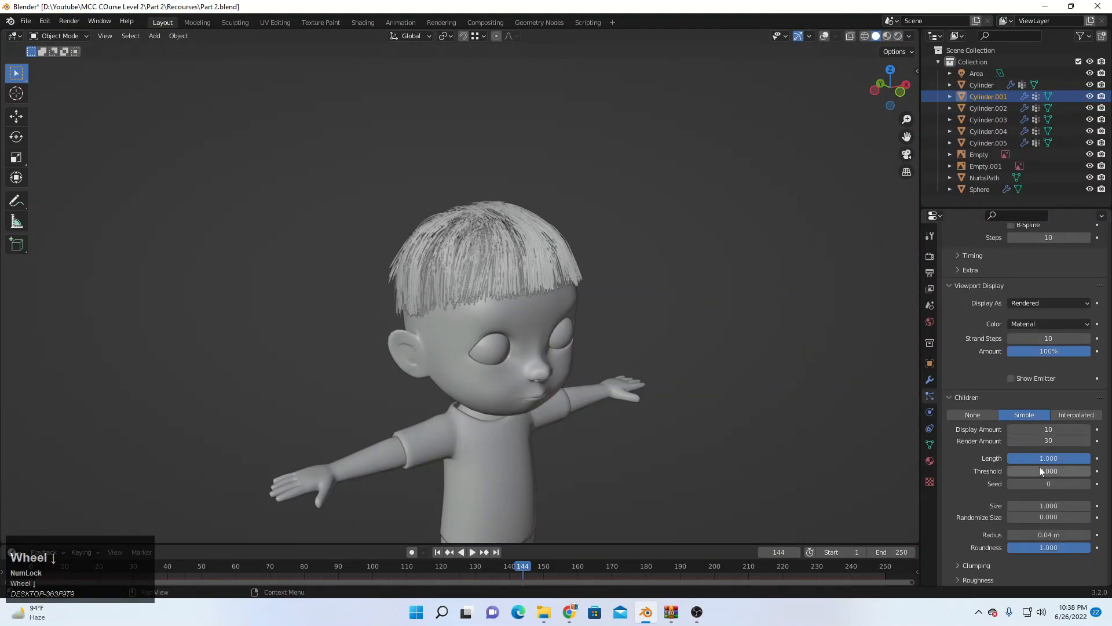
click(1053, 339)
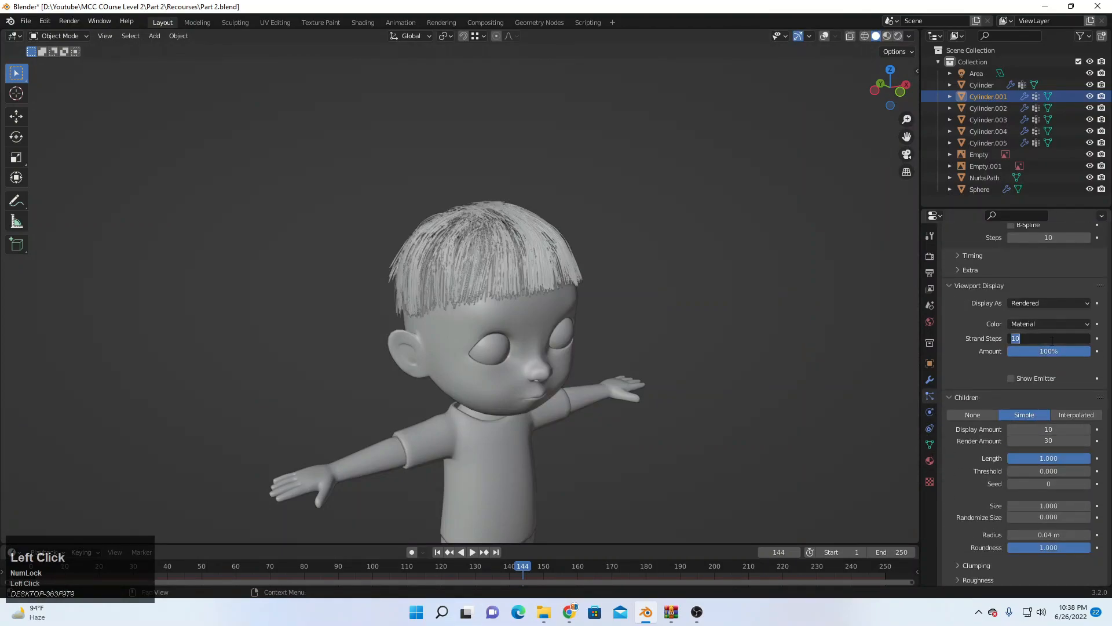
click(1060, 429)
text(2)
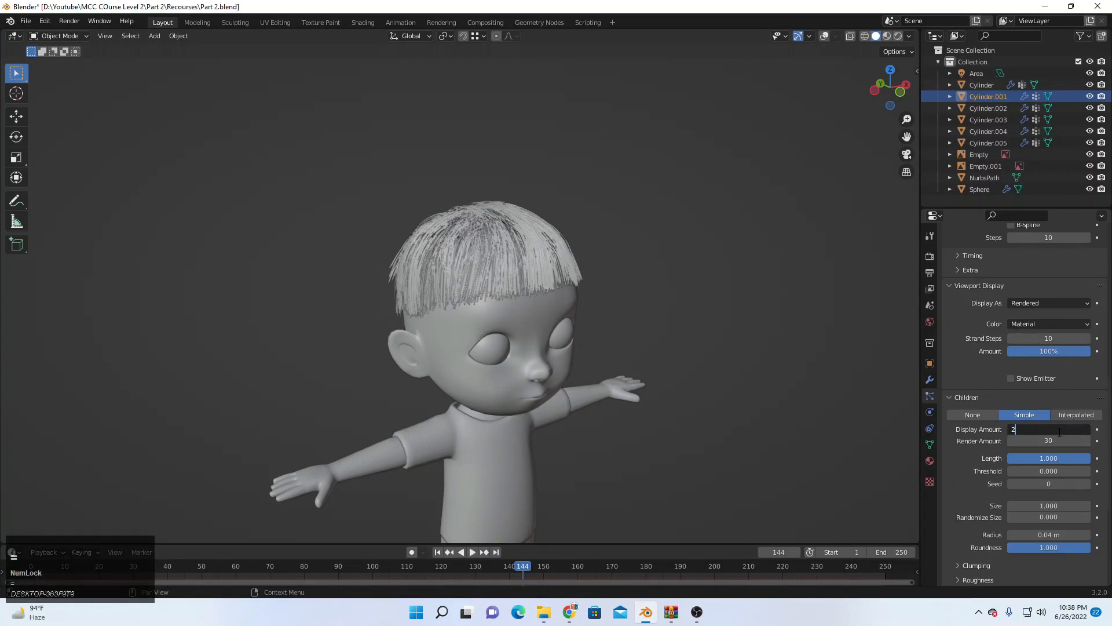
text(30)
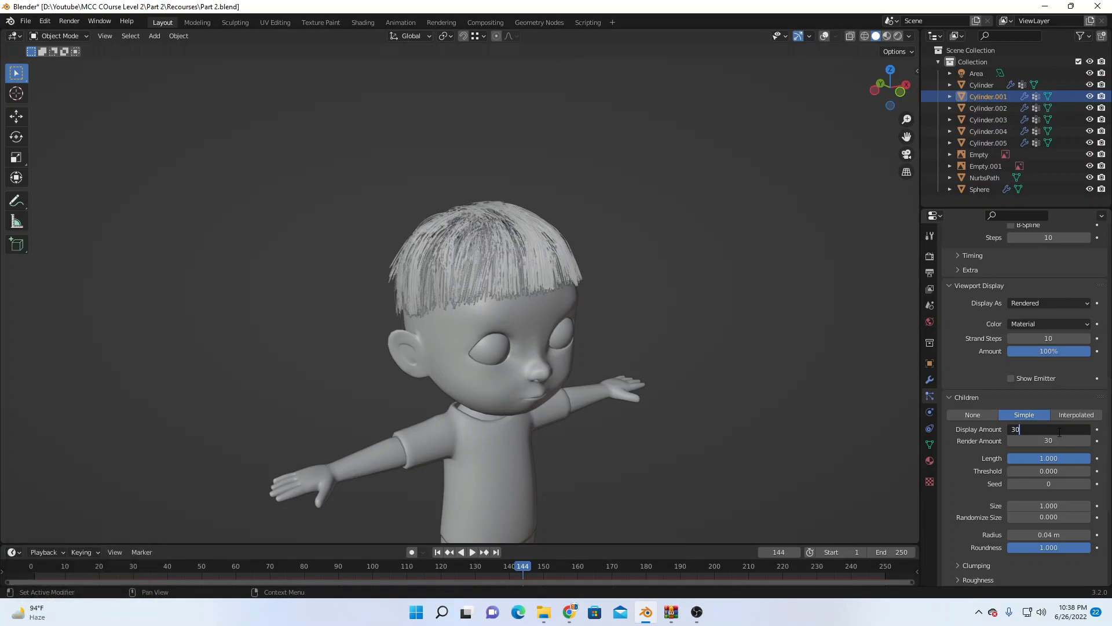
key(BackSpace)
text(50)
key(Return)
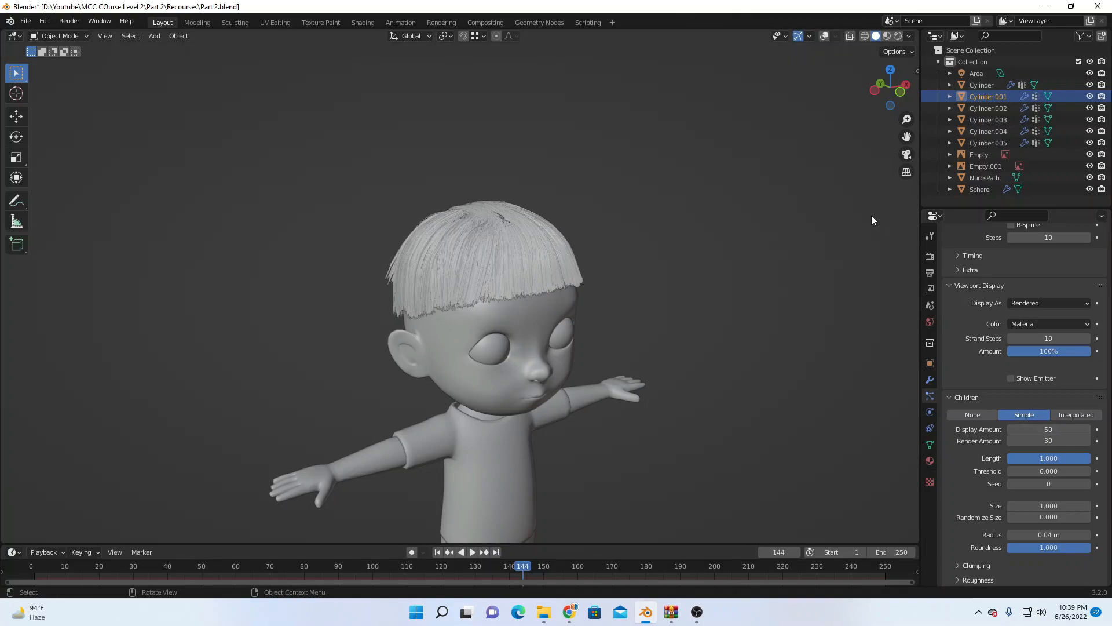
click(898, 37)
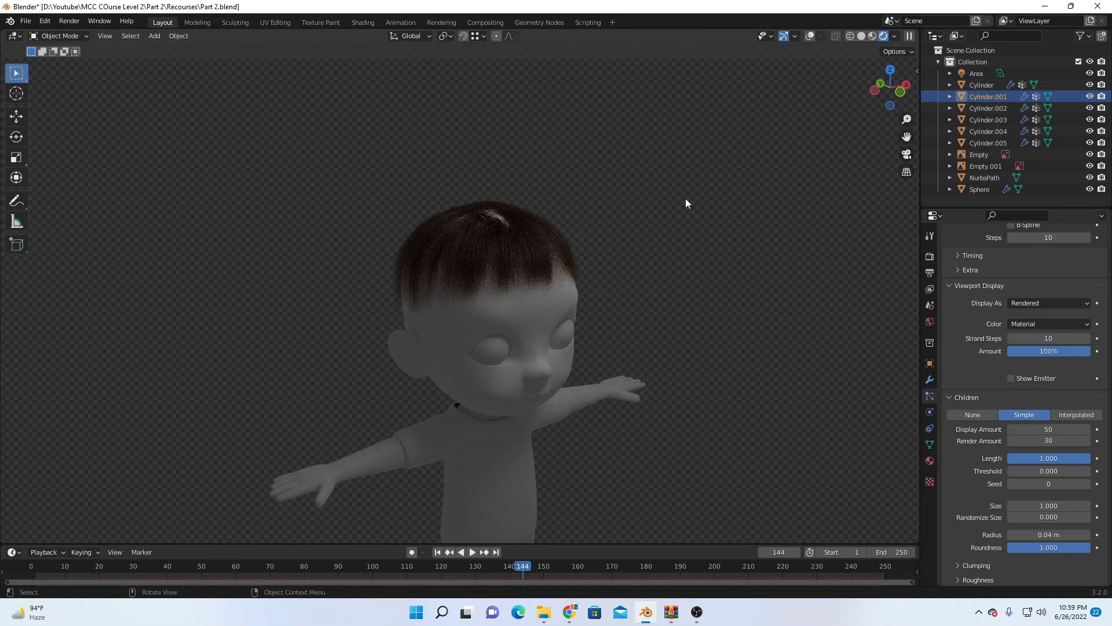
middle_drag(688, 203, 582, 269)
scroll(544, 245, down, 5)
Step: Return to solid shading and set the hair shape's Diameter Root to 0.4 m
key(z)
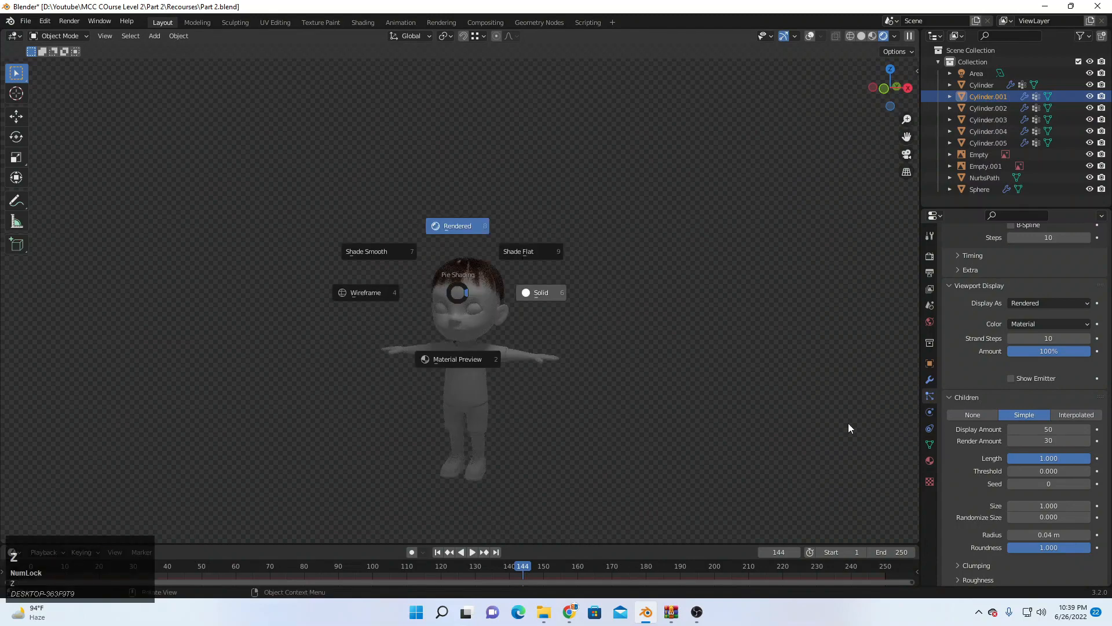
scroll(998, 467, down, 6)
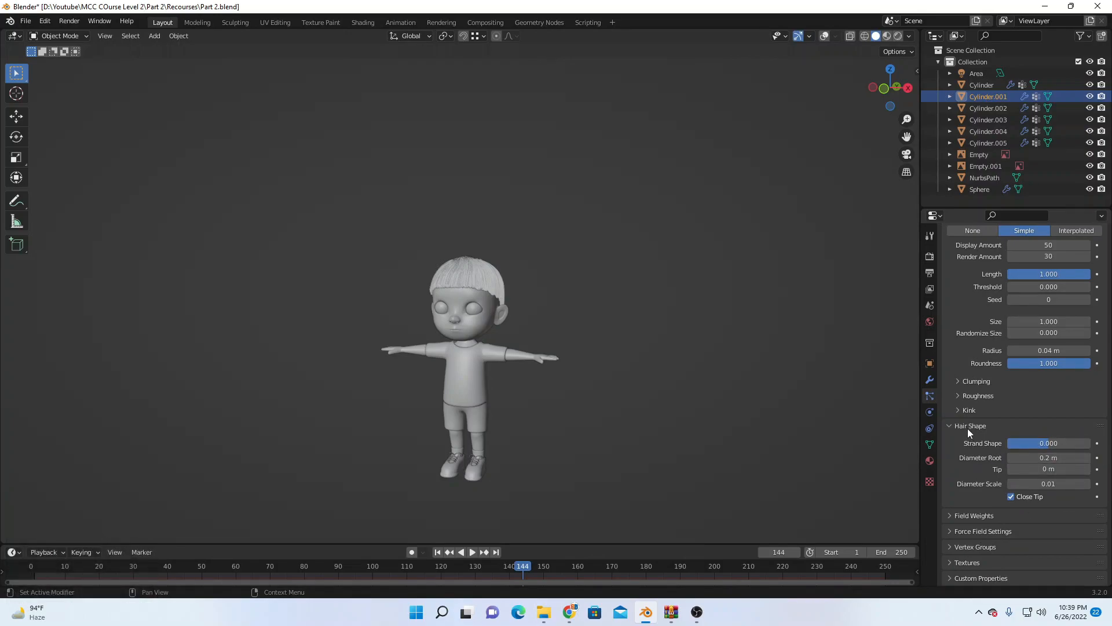
click(1031, 458)
click(1019, 458)
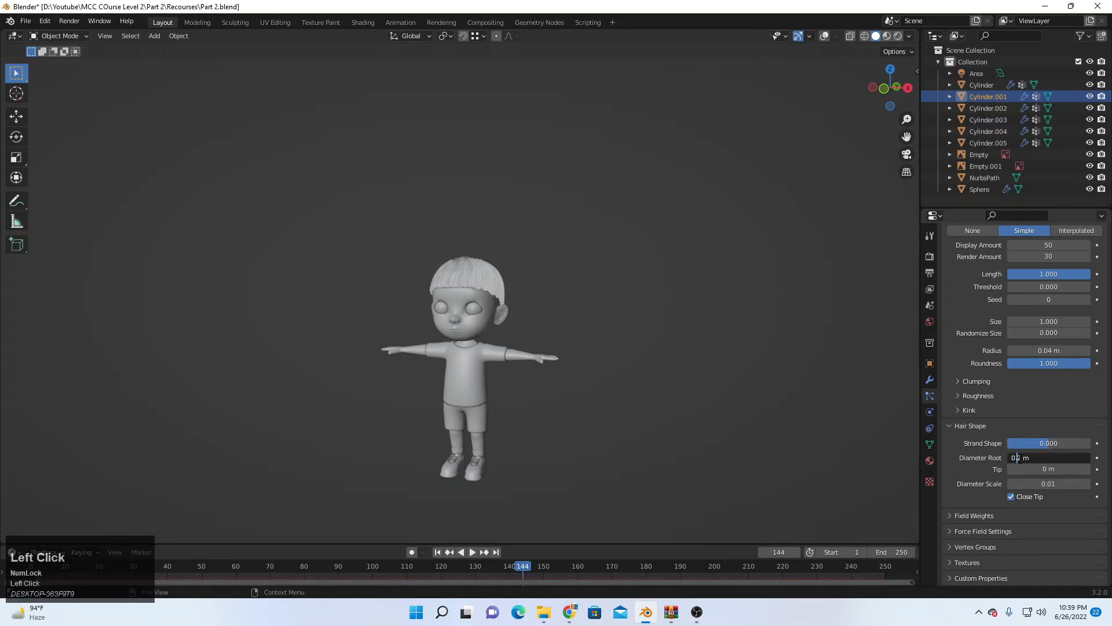
key(Right)
key(BackSpace)
text(4)
key(Return)
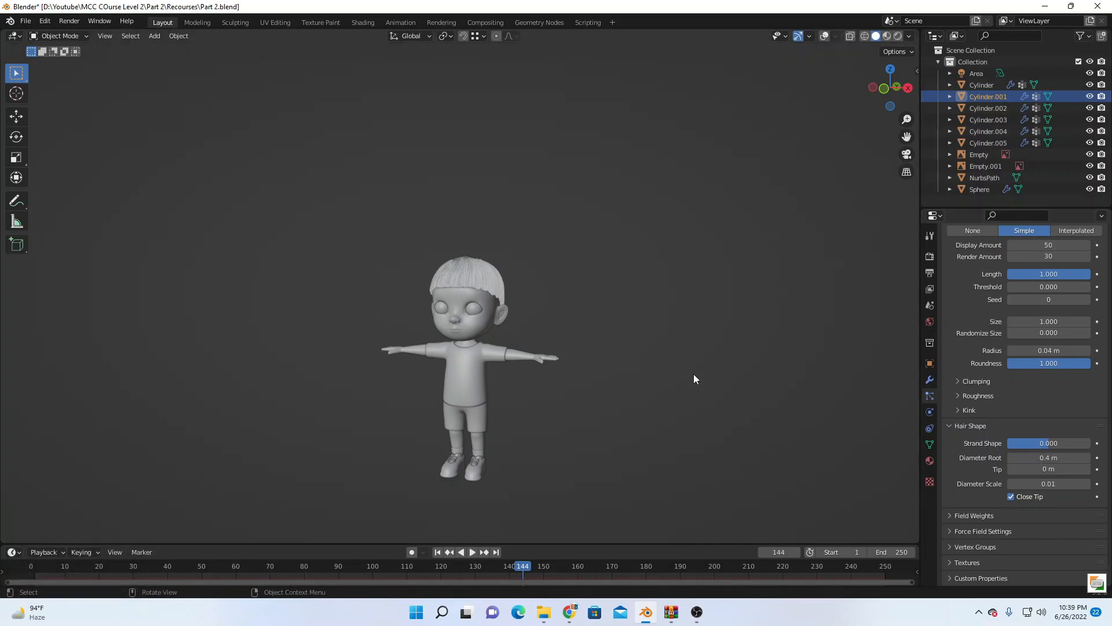
Step: Set the hair children's Display Amount to 30
scroll(948, 433, up, 10)
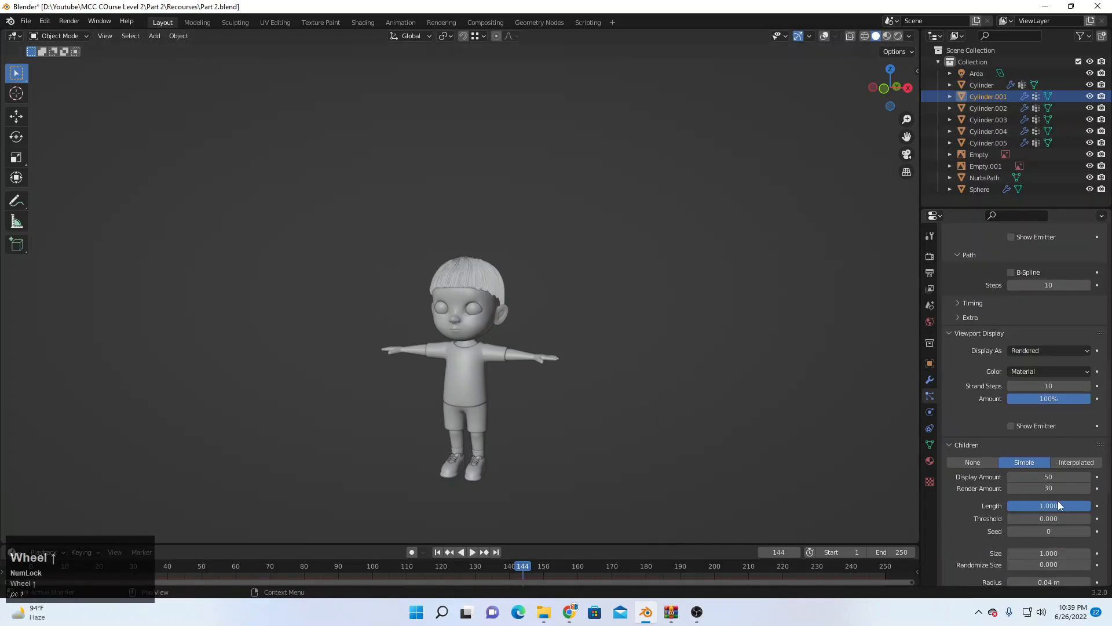
scroll(1058, 503, down, 7)
scroll(1069, 497, up, 7)
scroll(1037, 432, down, 3)
click(1048, 407)
text(3)
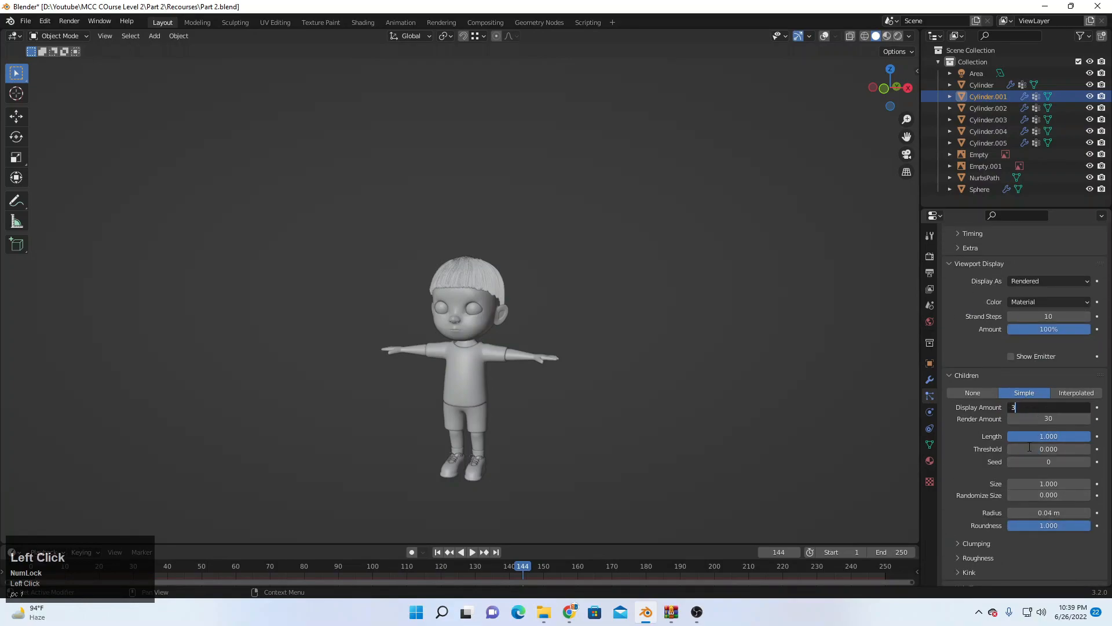
key(Return)
Step: Deselect the hair emitter and examine the hair from several sides in rendered shading
click(521, 243)
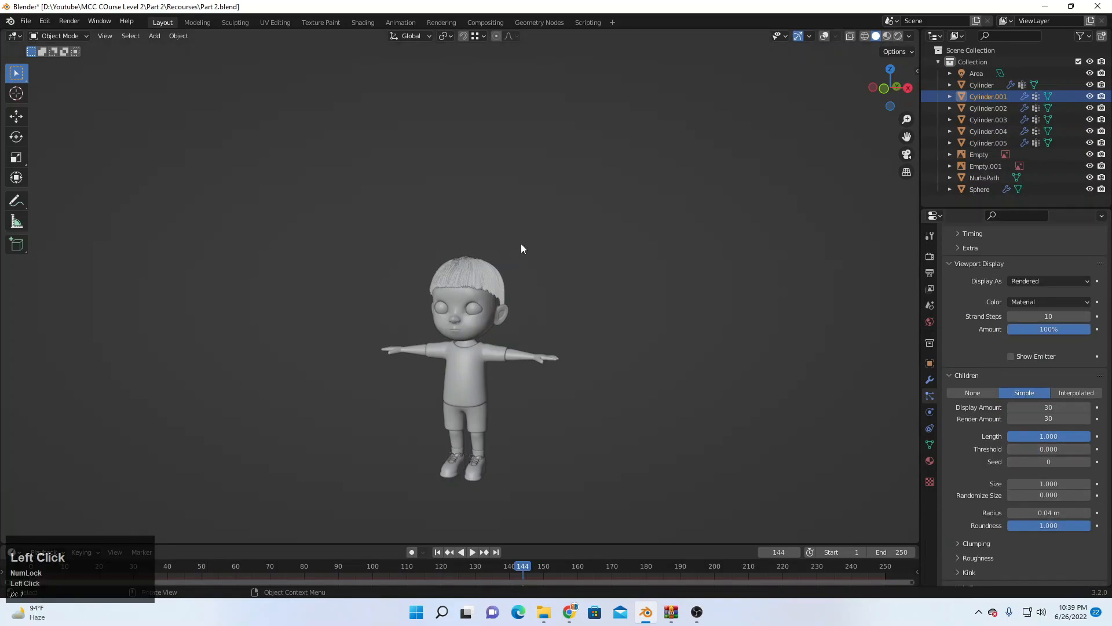
scroll(541, 277, up, 6)
middle_drag(541, 277, 535, 307)
key(z)
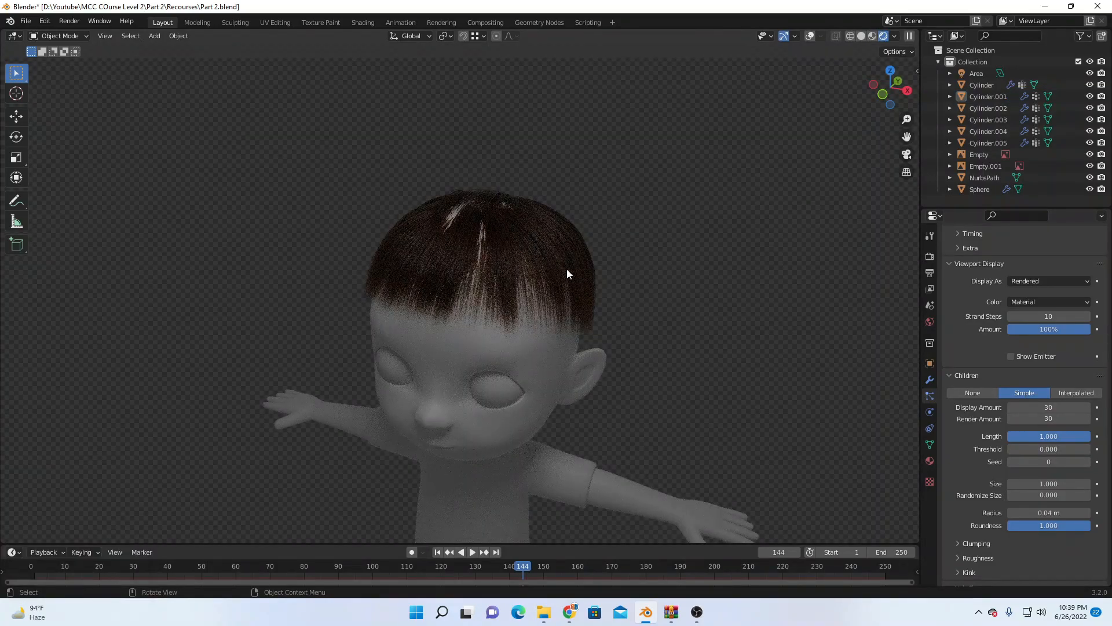
scroll(600, 313, down, 4)
middle_drag(599, 327, 594, 374)
scroll(591, 371, up, 3)
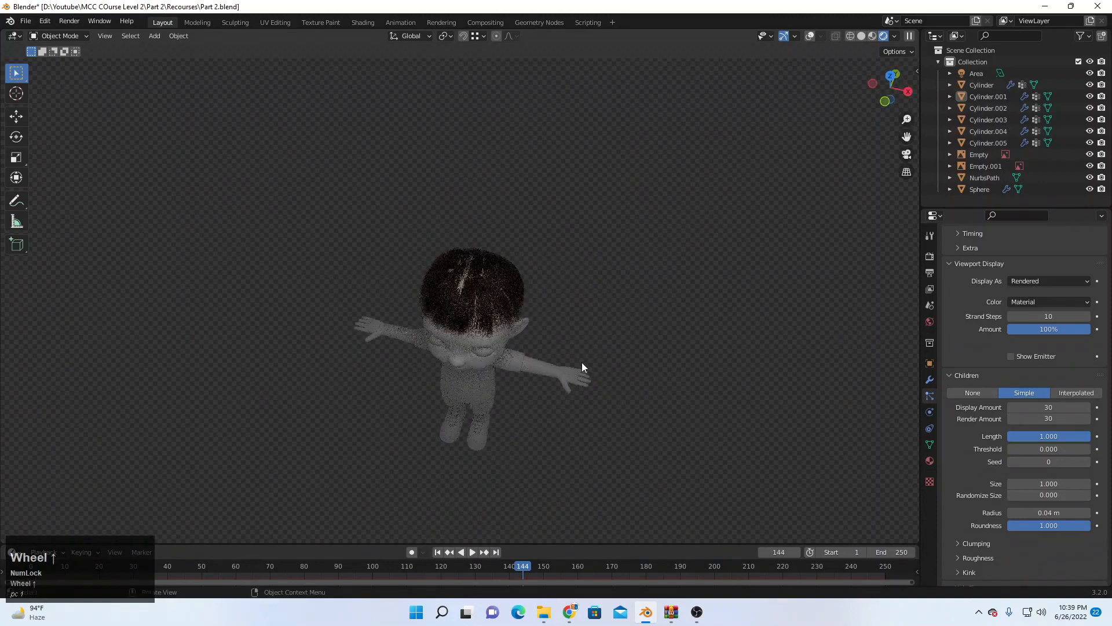
middle_drag(503, 326, 512, 259)
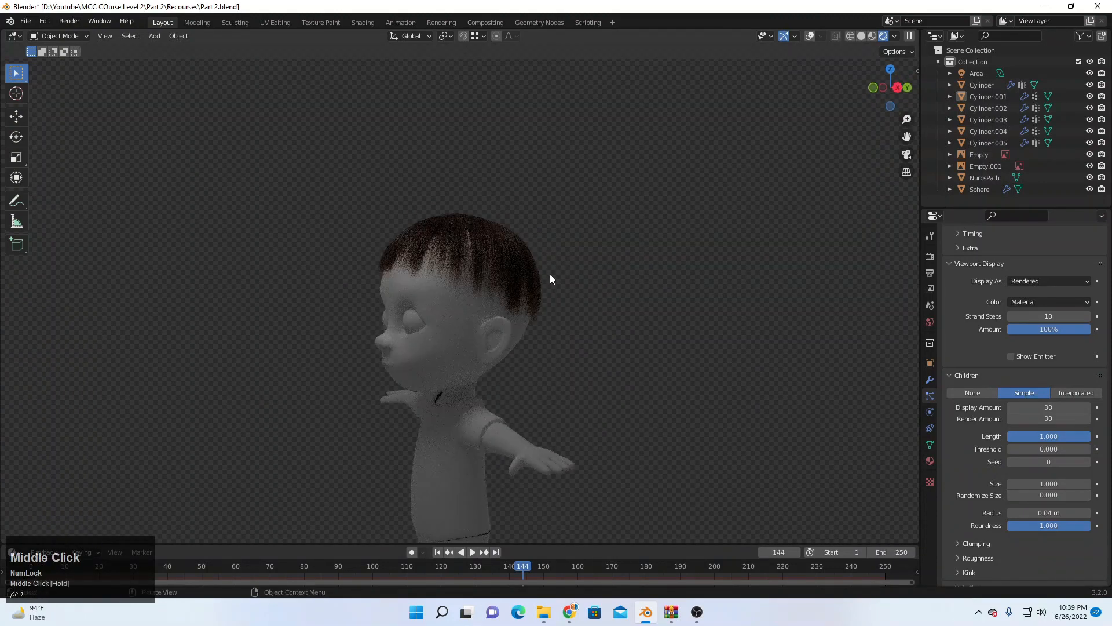
scroll(485, 295, down, 3)
mouse_move(484, 294)
middle_down()
mouse_move(504, 361)
mouse_move(558, 317)
middle_up()
Step: Show the character in solid shading and examine the hair from the front, close up and at full-body distance
key(z)
click(768, 345)
scroll(544, 322, up, 4)
scroll(544, 322, up, 2)
middle_drag(558, 316, 557, 307)
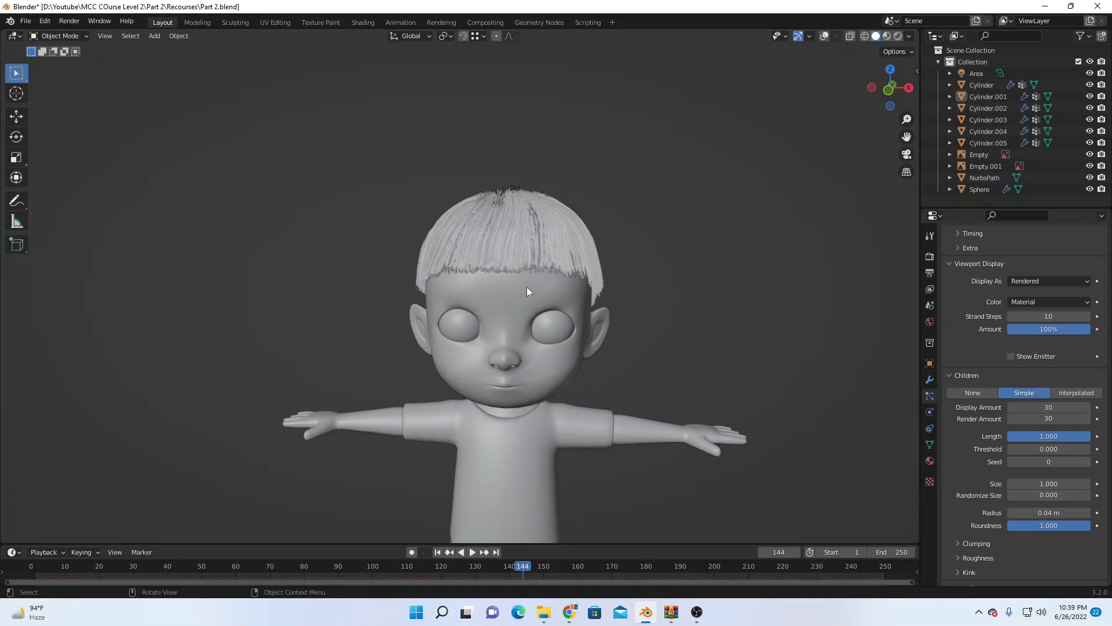
scroll(527, 291, down, 5)
middle_drag(586, 309, 551, 310)
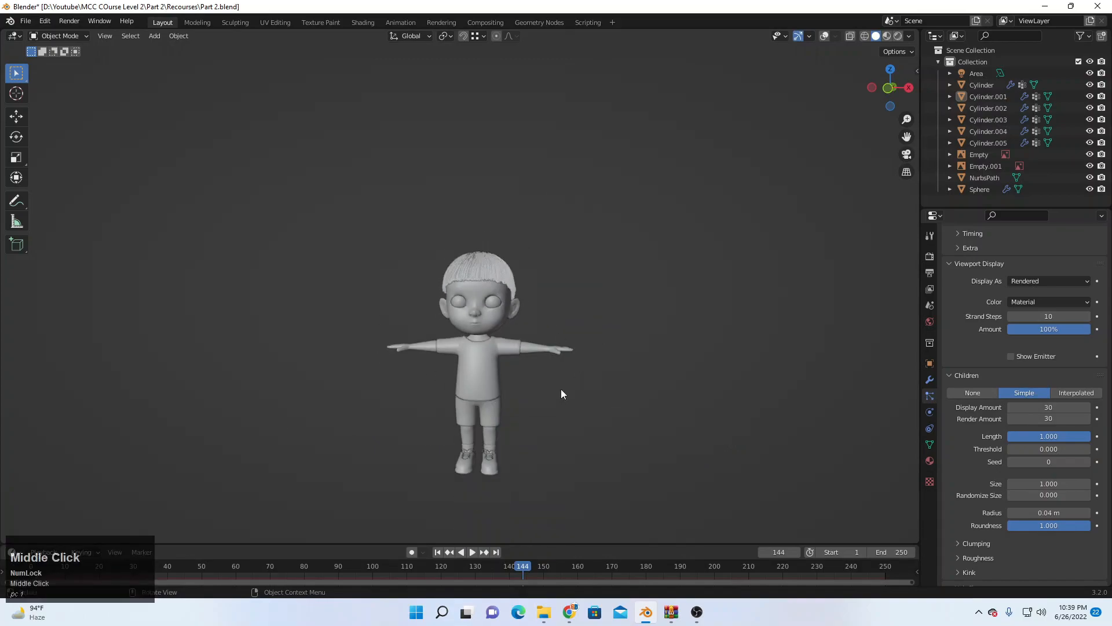